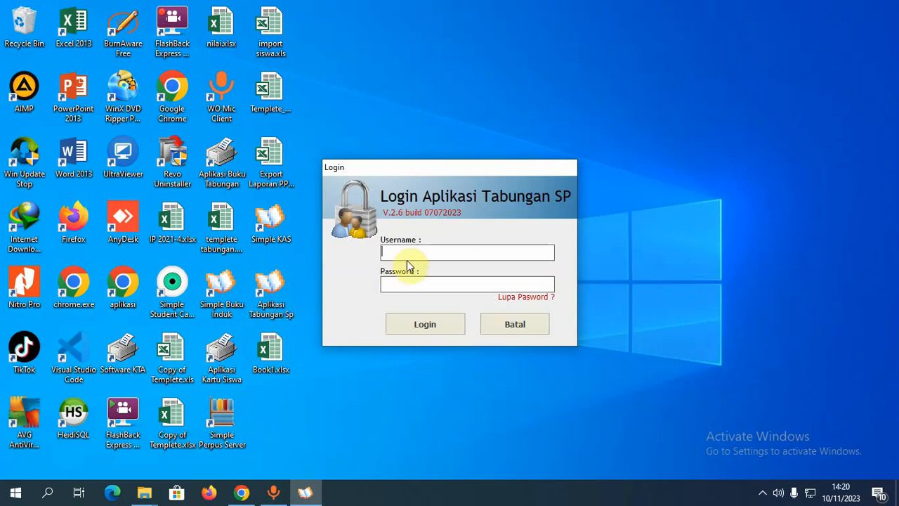
# - Log in to the savings application with the admin username and password
pyautogui.moveTo(432, 171); pyautogui.dragTo(434, 175)
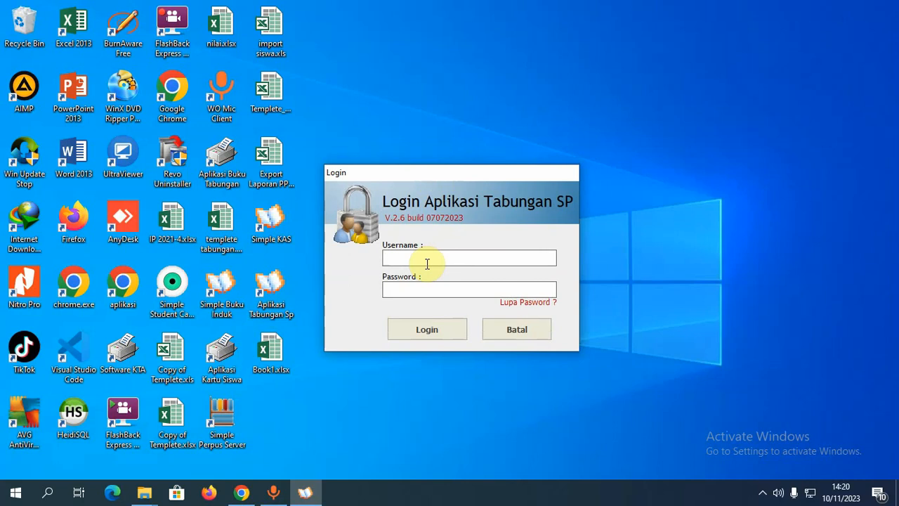
pyautogui.write('ADMIN')
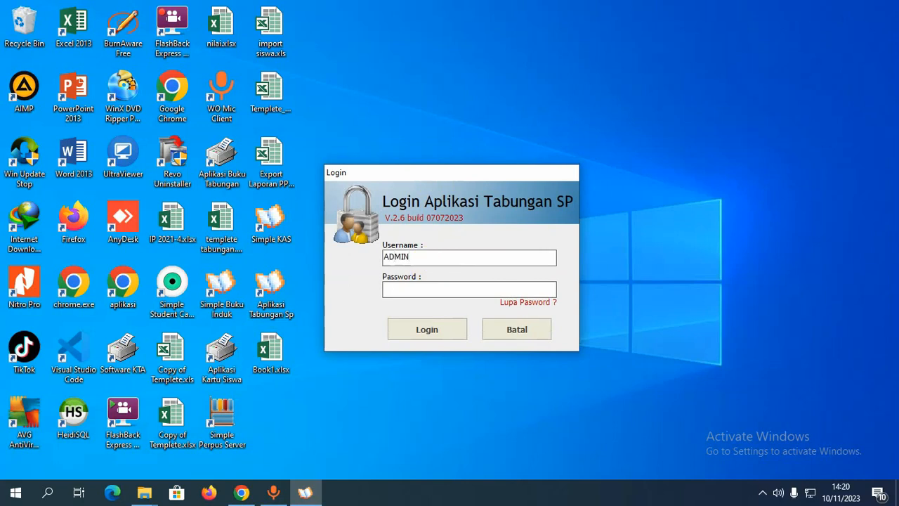
pyautogui.press('Return')
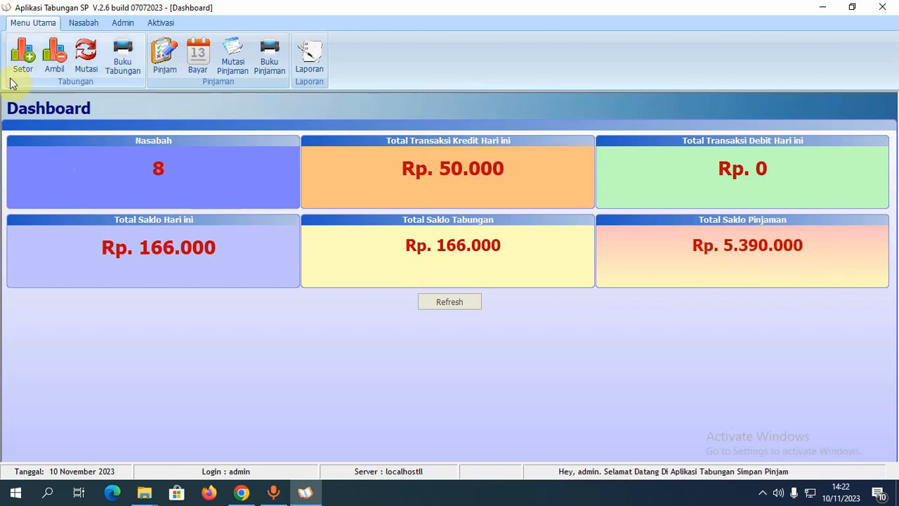
# - Open the Pengaturan Sistem settings from the Admin tab's Set Profil
pyautogui.click(83, 25)
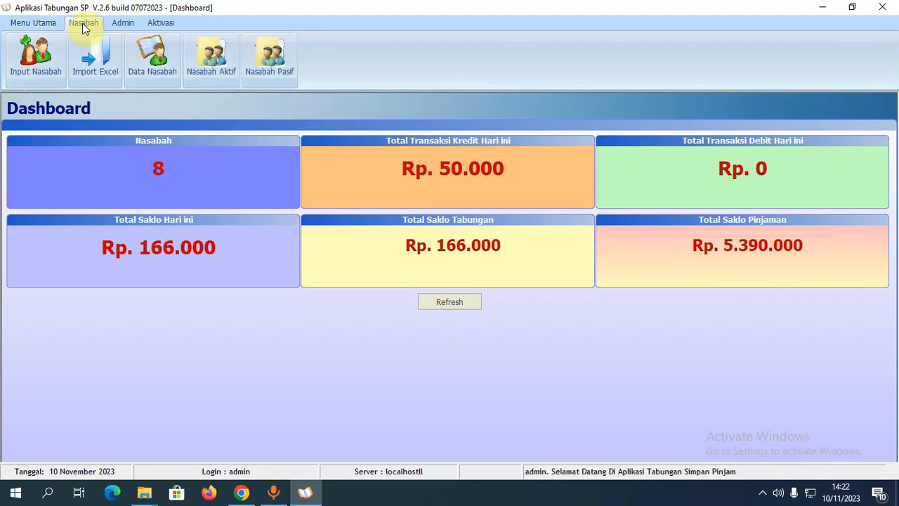
pyautogui.click(119, 26)
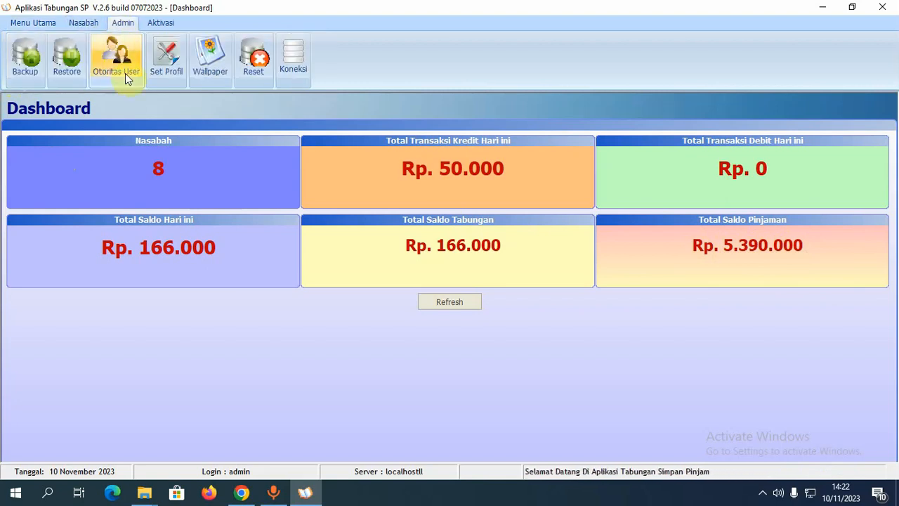
pyautogui.click(168, 71)
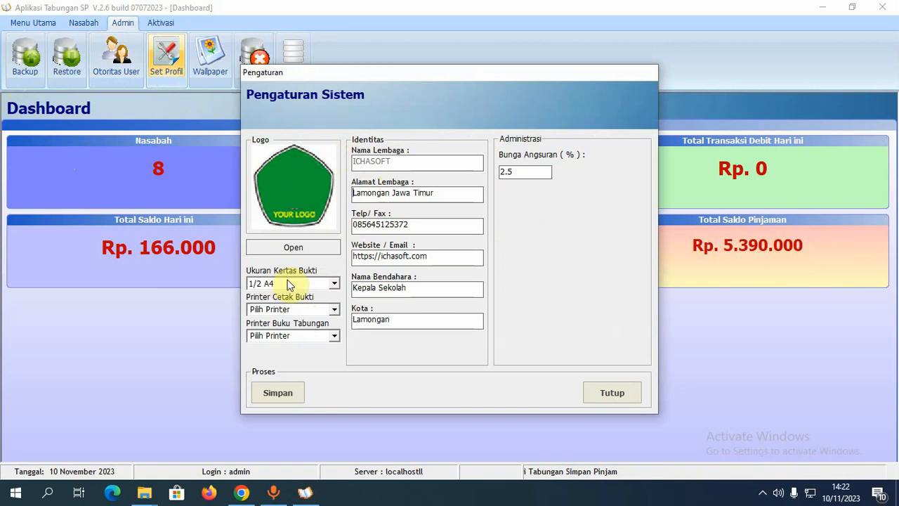
# - Inspect the Ukuran Kertas Bukti paper sizes, keeping 1/2 A4 for now
pyautogui.click(335, 283)
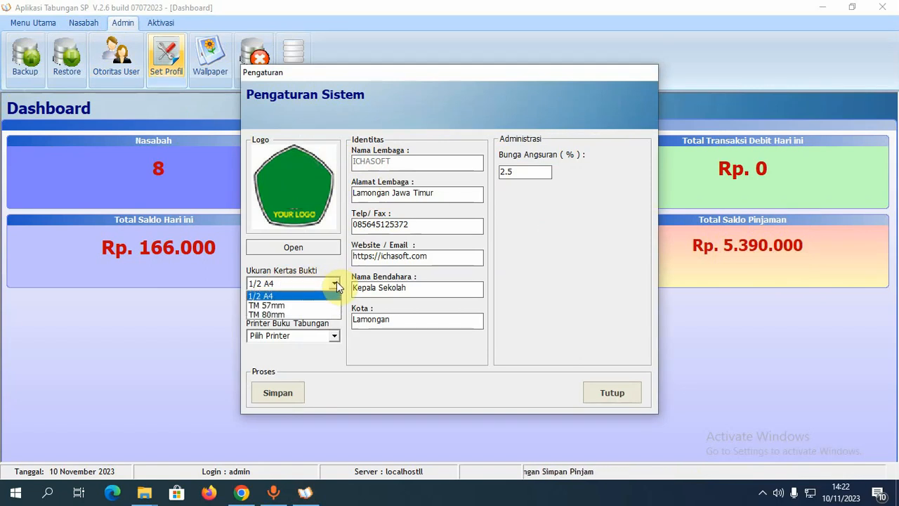
pyautogui.click(336, 283)
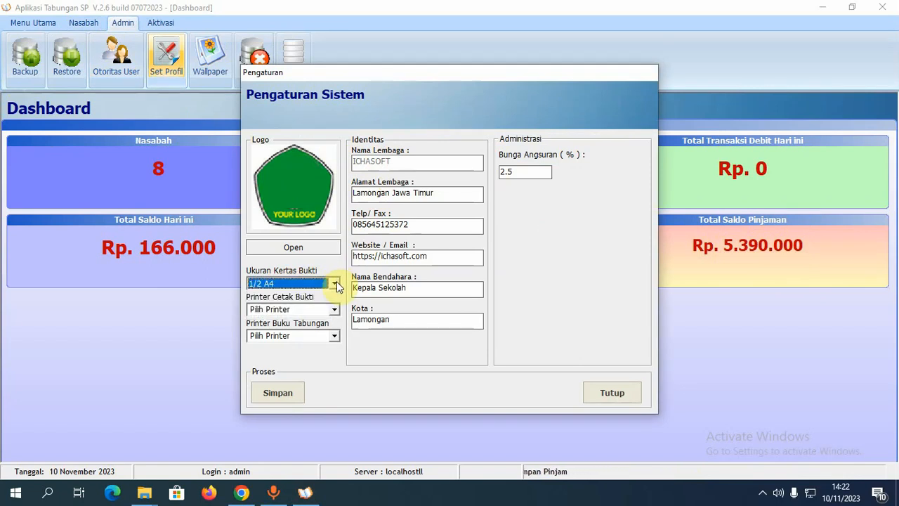
pyautogui.click(336, 282)
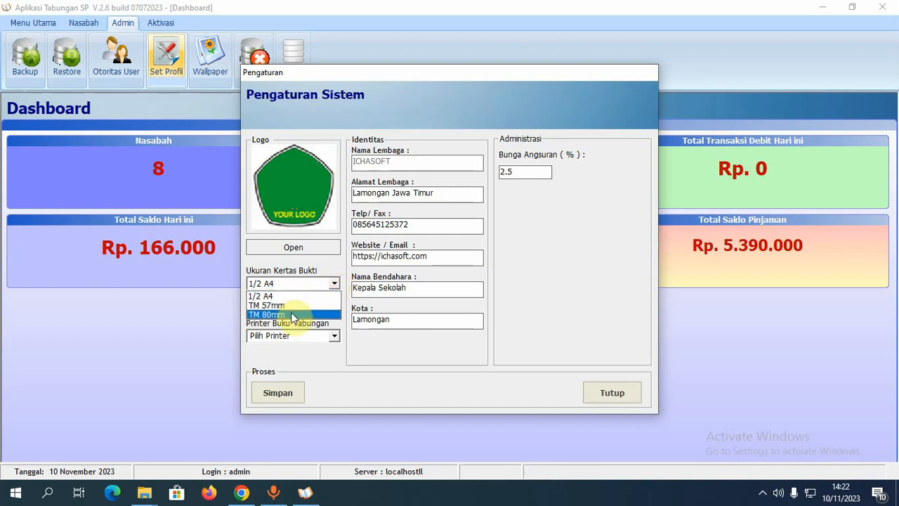
pyautogui.click(311, 258)
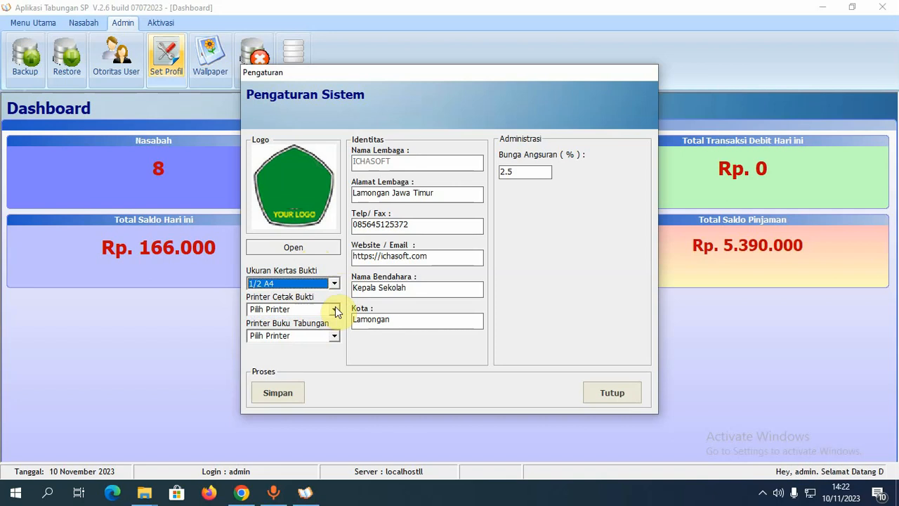
pyautogui.click(331, 284)
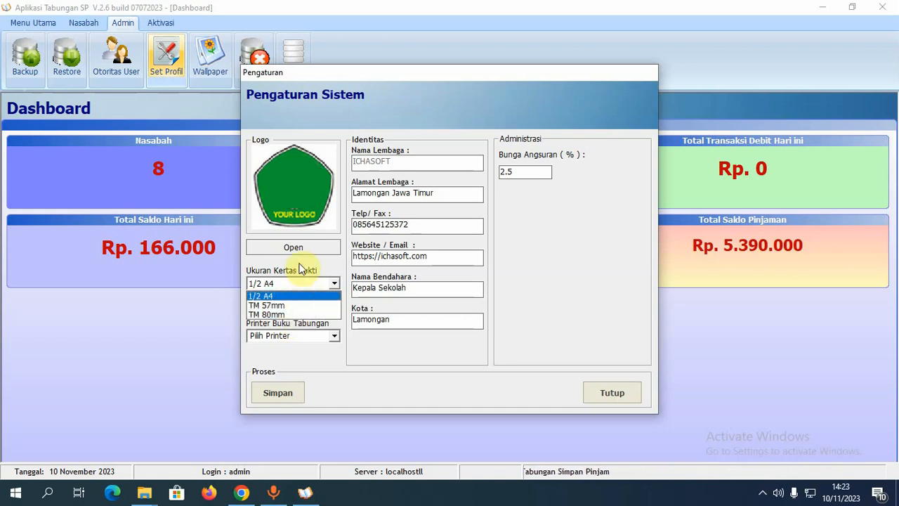
# - Change Ukuran Kertas Bukti from 1/2 A4 to TM 80mm
pyautogui.click(295, 284)
pyautogui.click(295, 283)
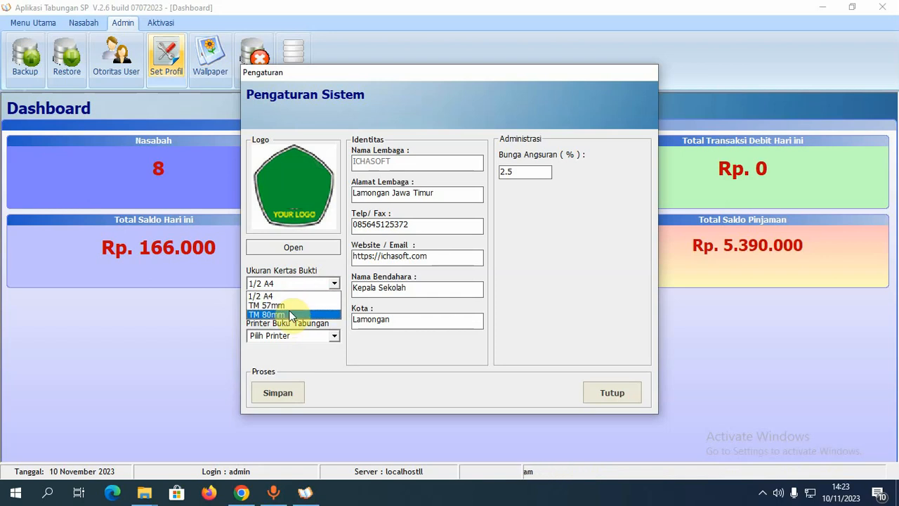
pyautogui.click(291, 315)
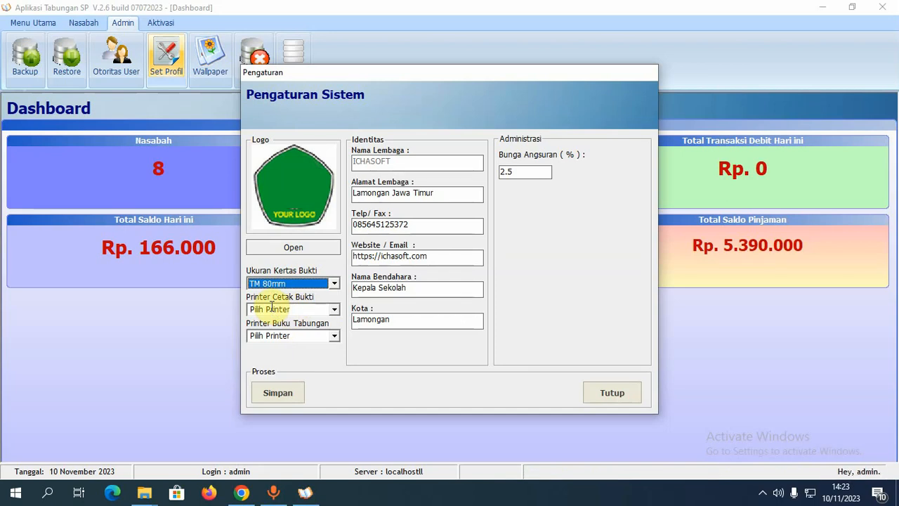
# - Browse the receipt and passbook printer lists, leaving both printers unselected
pyautogui.click(335, 310)
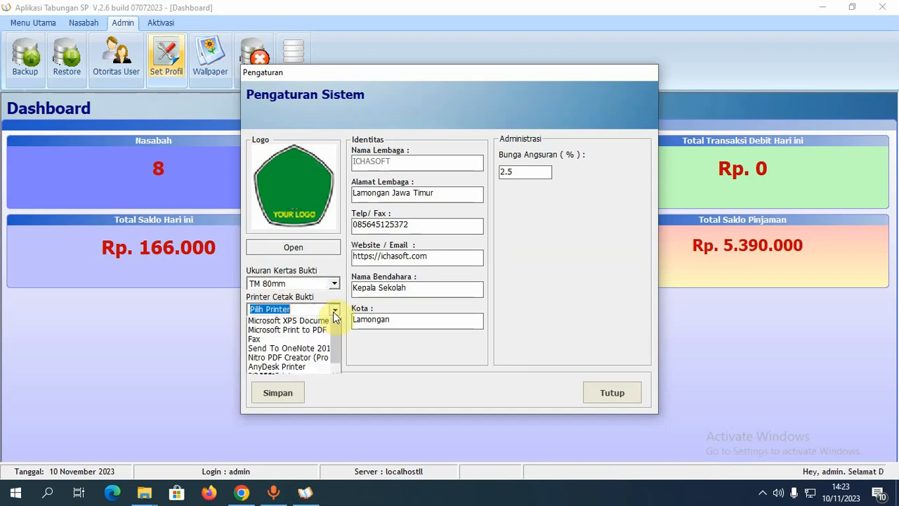
pyautogui.moveTo(333, 349); pyautogui.dragTo(337, 330)
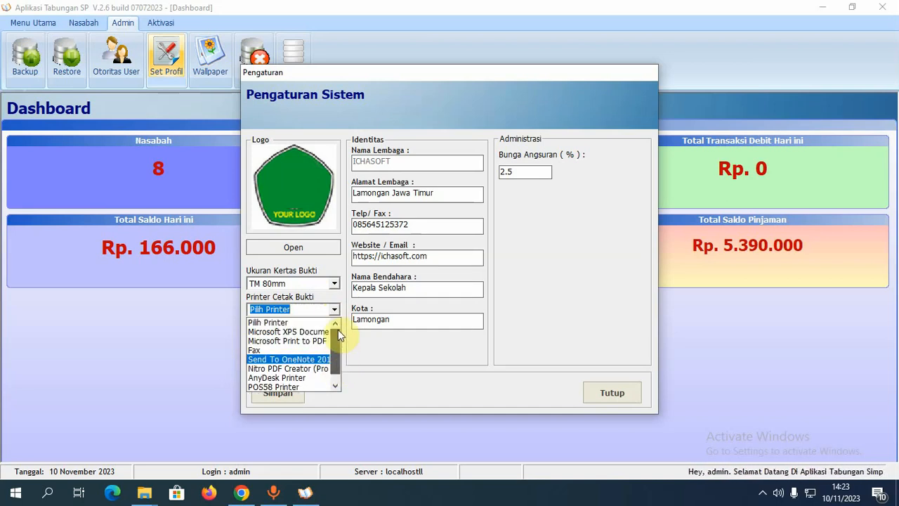
pyautogui.click(335, 374)
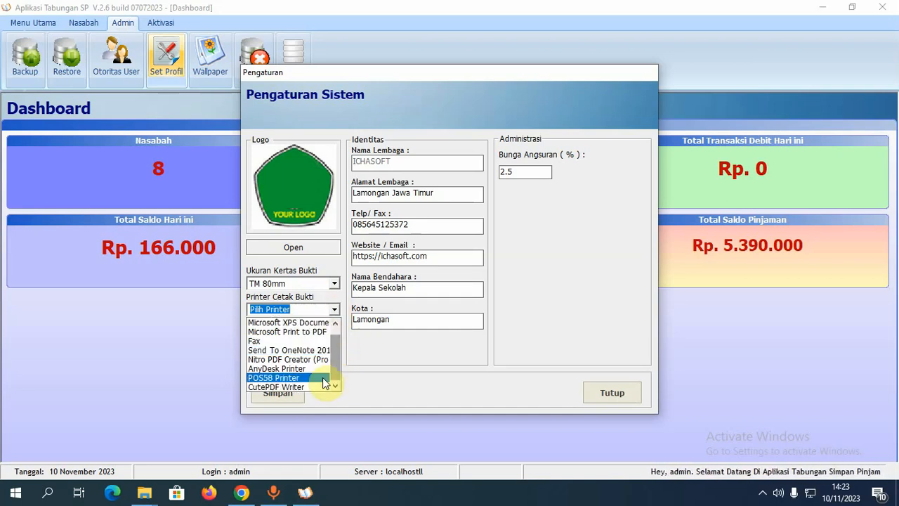
pyautogui.click(334, 310)
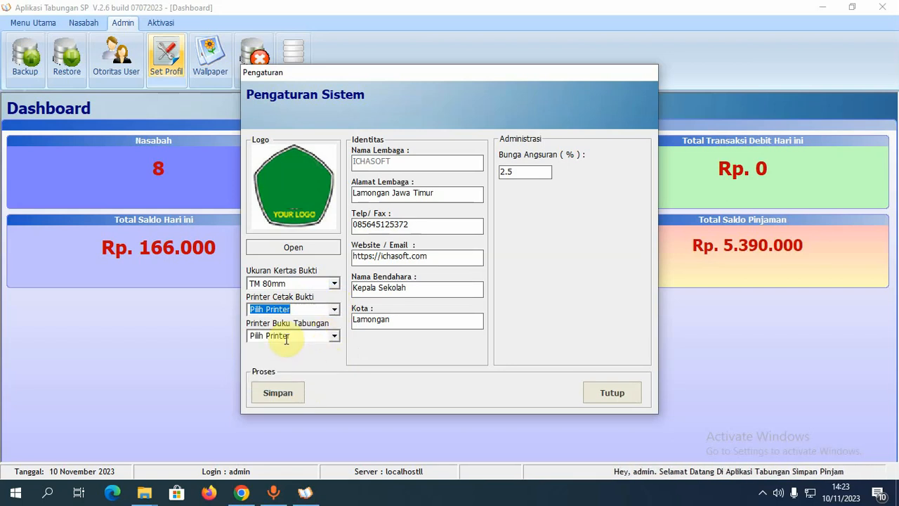
pyautogui.click(337, 339)
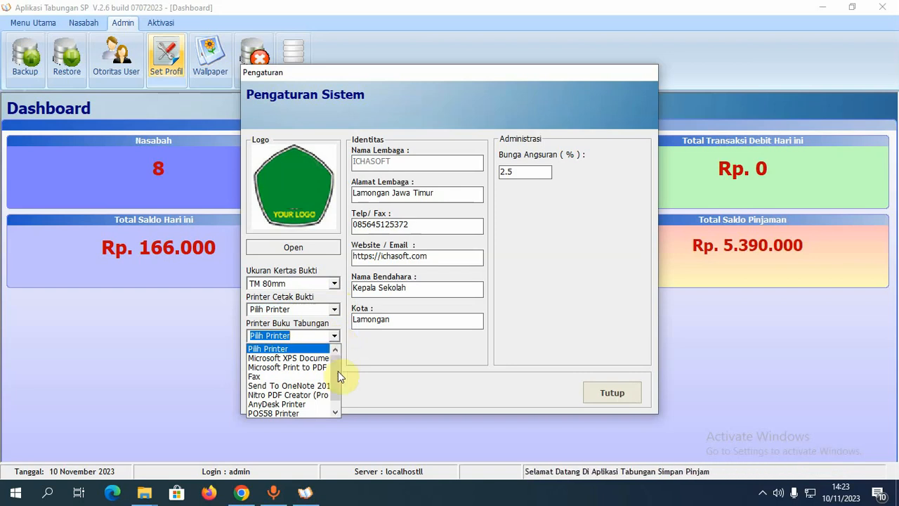
pyautogui.moveTo(333, 374)
pyautogui.mouseDown()
pyautogui.moveTo(333, 396)
pyautogui.moveTo(330, 369)
pyautogui.mouseUp()
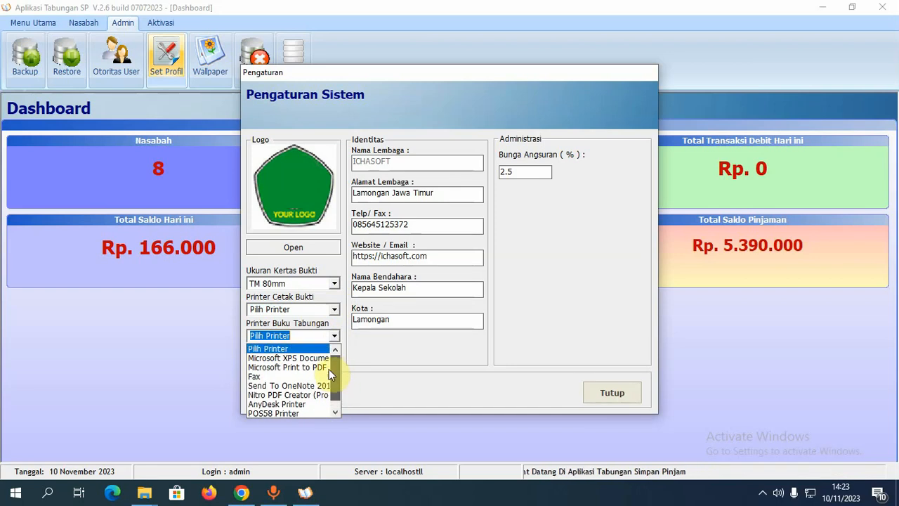
pyautogui.click(380, 365)
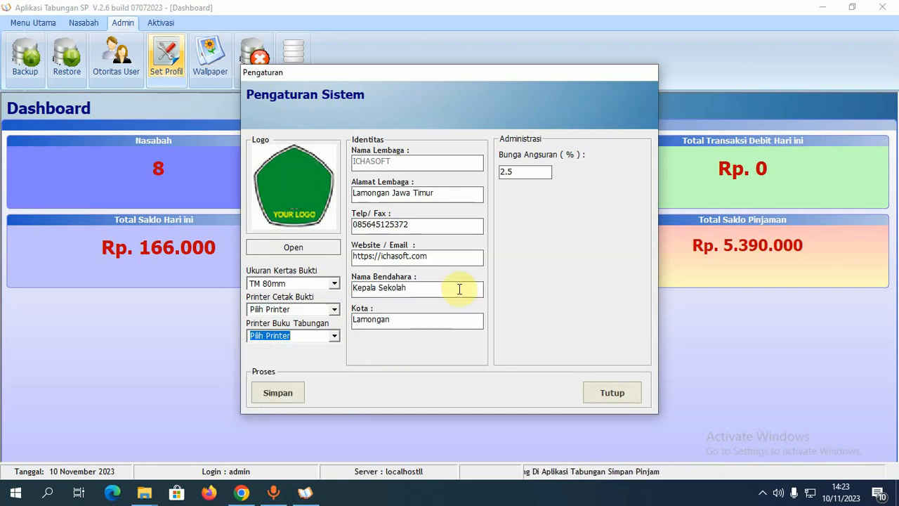
# - Change Bunga Angsuran from 2.5 to 2 and try saving, triggering the receipt printer warning
pyautogui.click(528, 172)
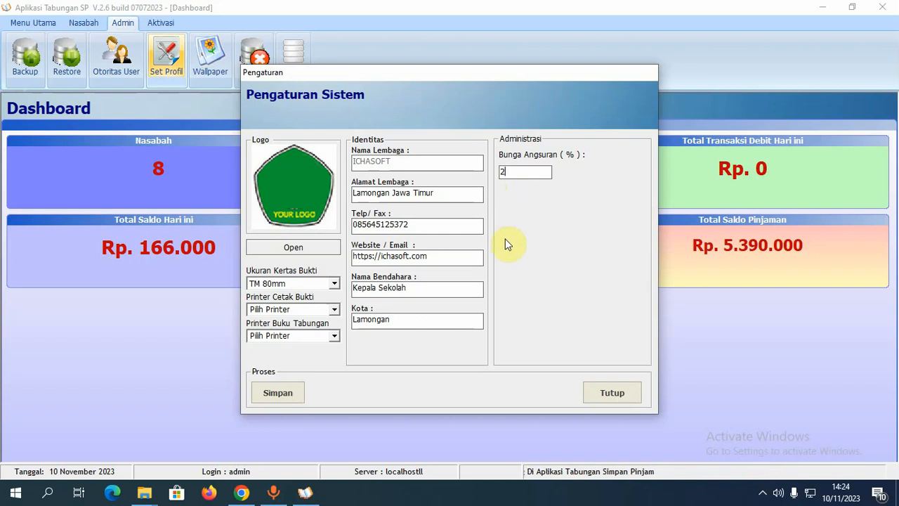
pyautogui.click(281, 396)
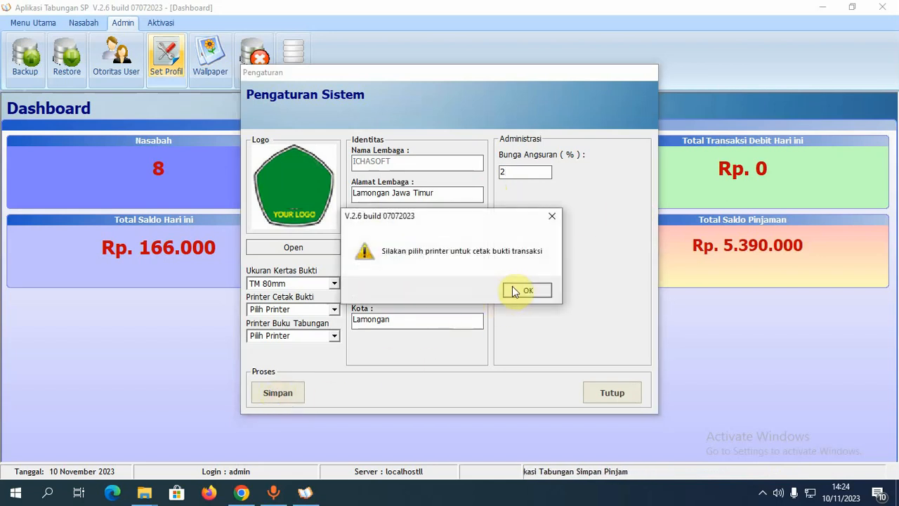
# - Set both Printer Cetak Bukti and Printer Buku Tabungan to CutePDF Writer
pyautogui.click(512, 290)
pyautogui.click(339, 310)
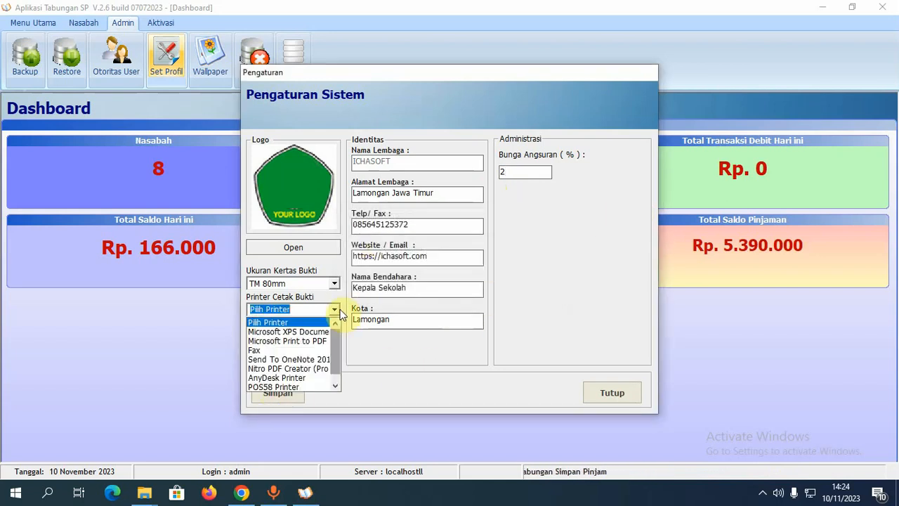
pyautogui.moveTo(338, 350); pyautogui.dragTo(342, 365)
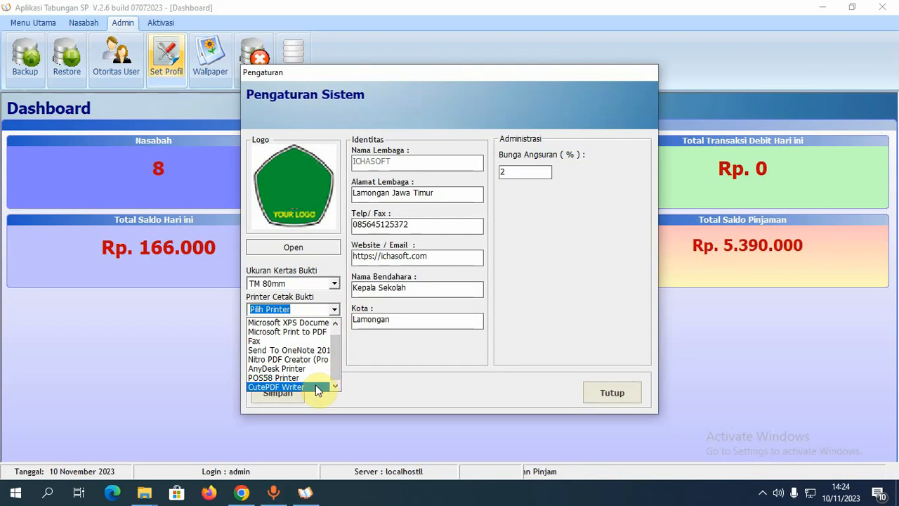
pyautogui.click(316, 386)
pyautogui.click(333, 336)
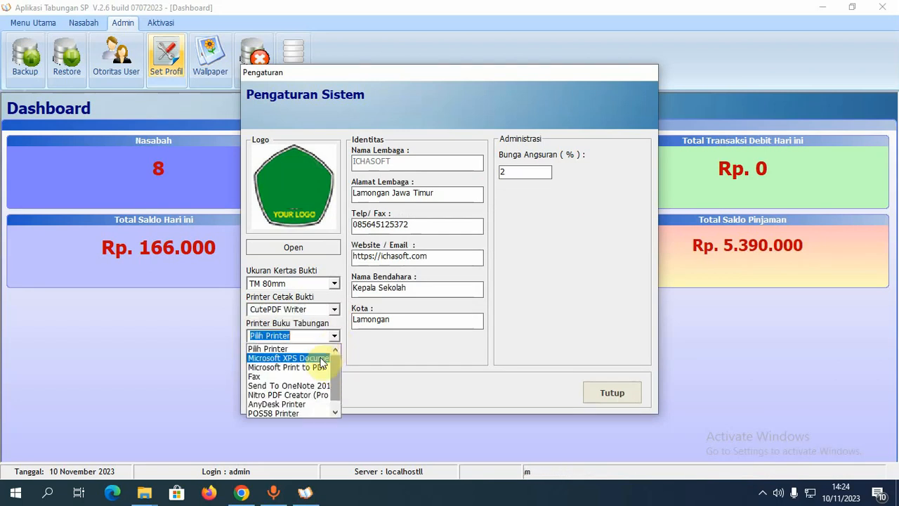
pyautogui.click(336, 398)
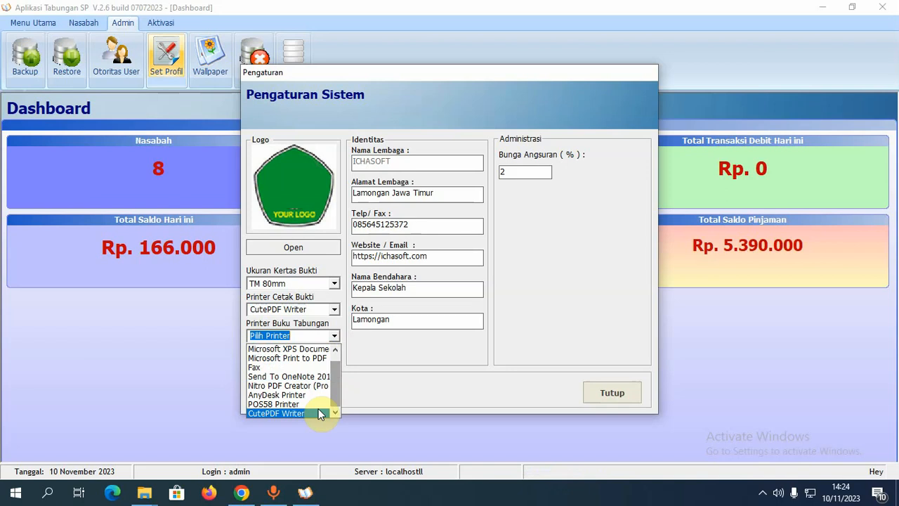
pyautogui.click(327, 413)
# - Save the system settings, confirm, and close Pengaturan Sistem
pyautogui.click(284, 396)
pyautogui.click(470, 288)
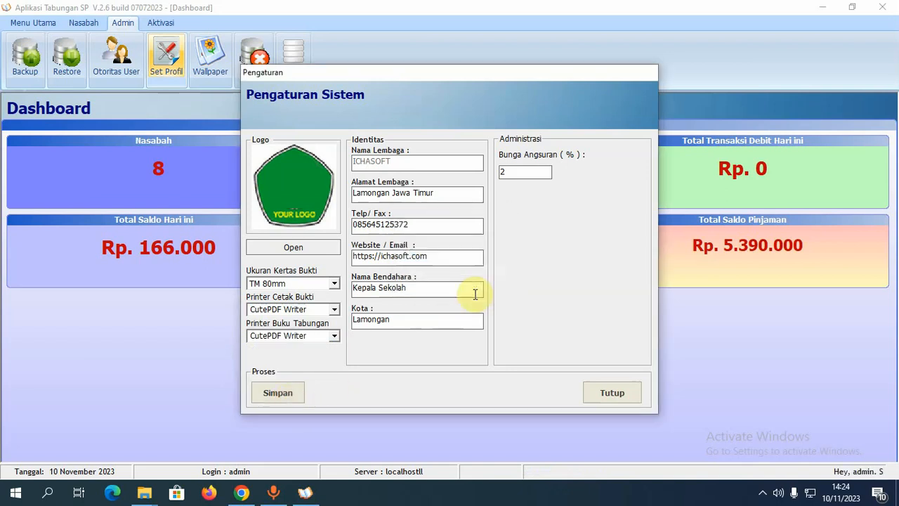
pyautogui.click(613, 395)
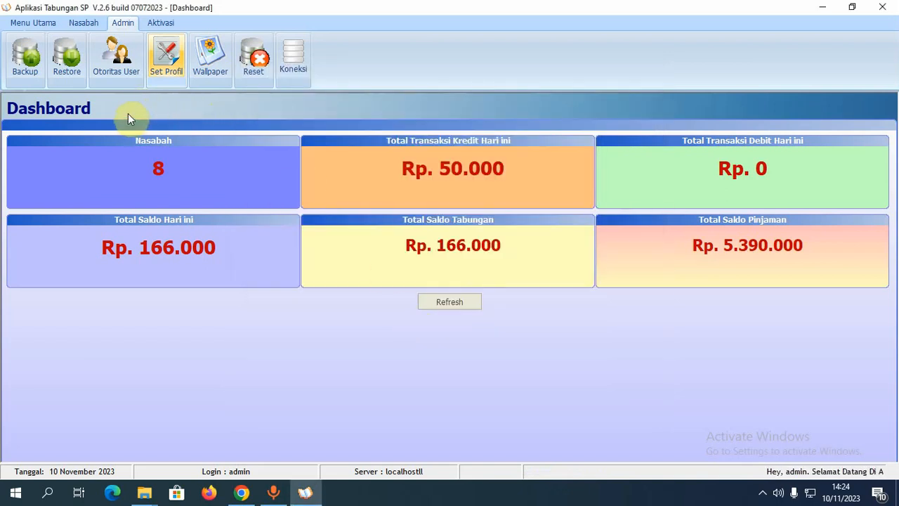
# - Open the Input Nasabah form from the Nasabah tab
pyautogui.click(42, 26)
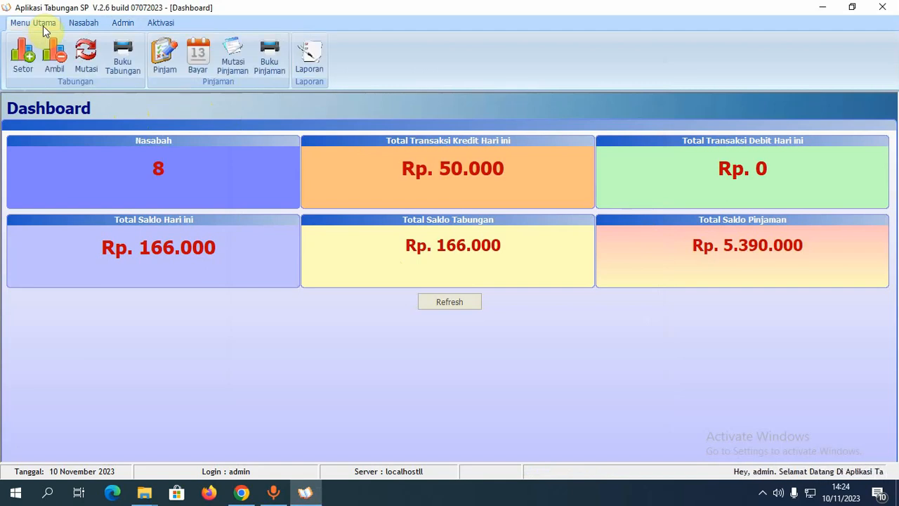
pyautogui.click(78, 26)
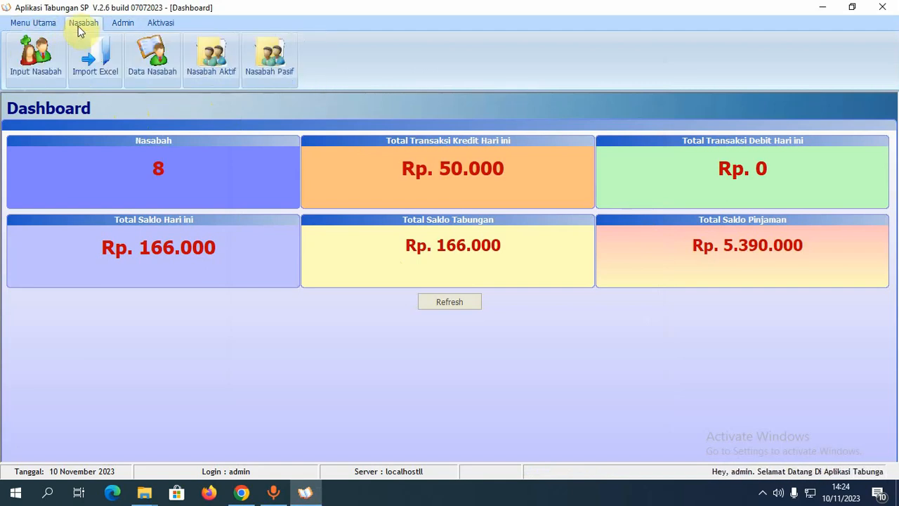
pyautogui.click(40, 63)
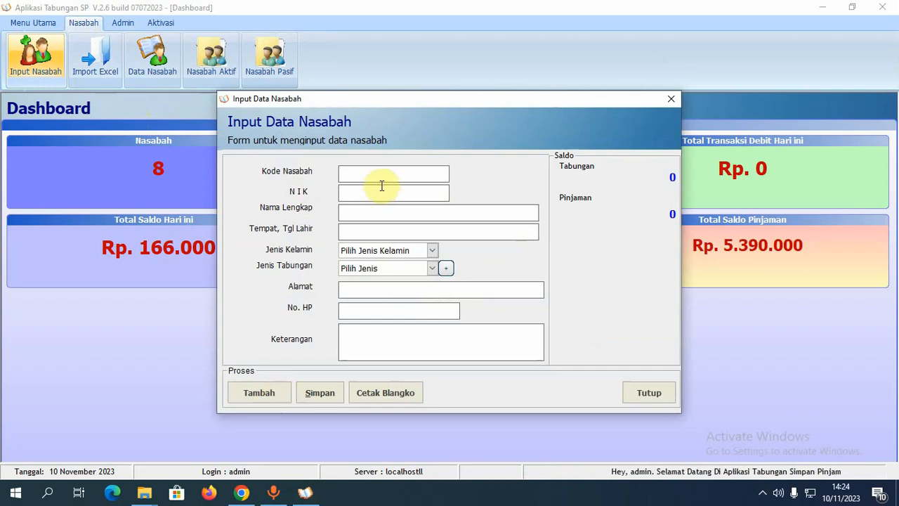
# - Fill in the customer code, NIK, full name and birth details, keeping gender Laki-laki
pyautogui.write('0000001')
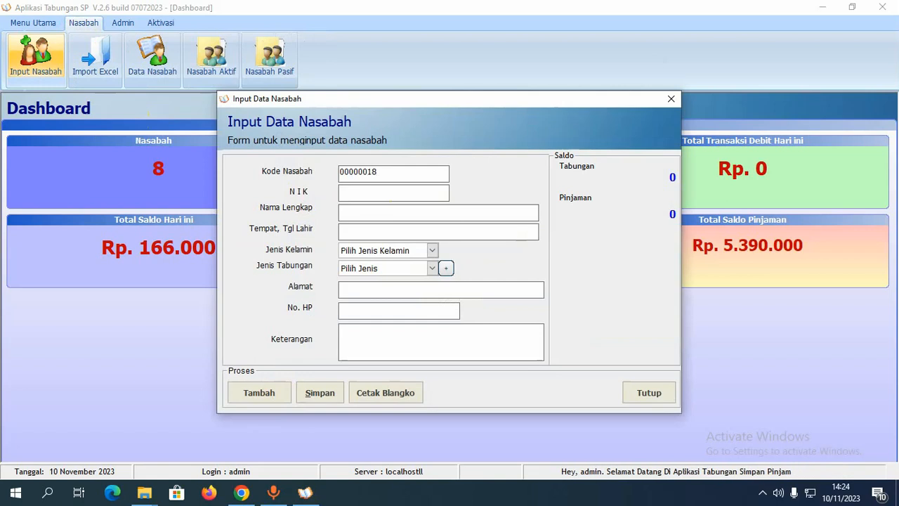
pyautogui.press('BackSpace')
pyautogui.write('20')
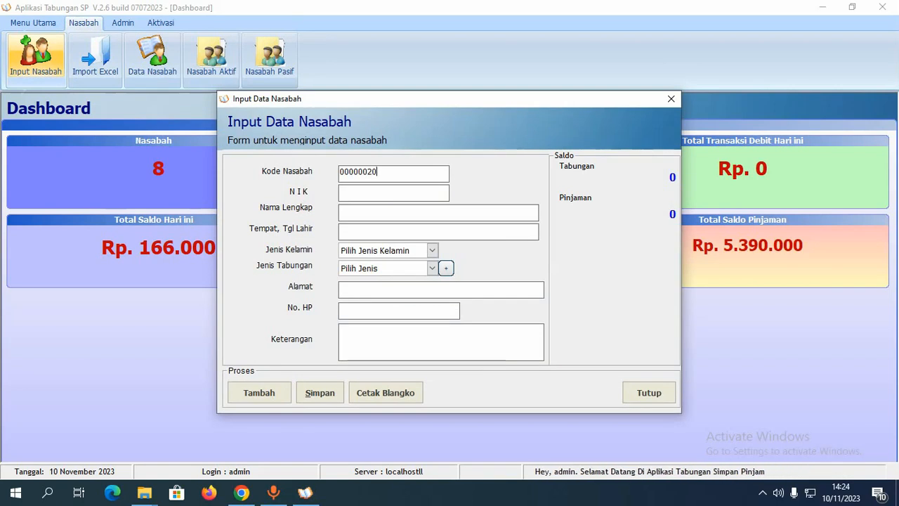
pyautogui.write('123457894545')
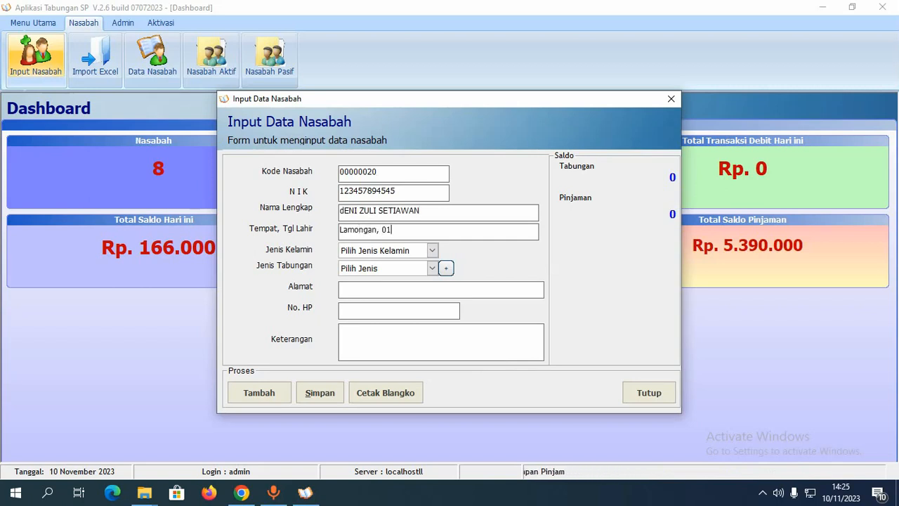
pyautogui.write('9')
pyautogui.press('Tab')
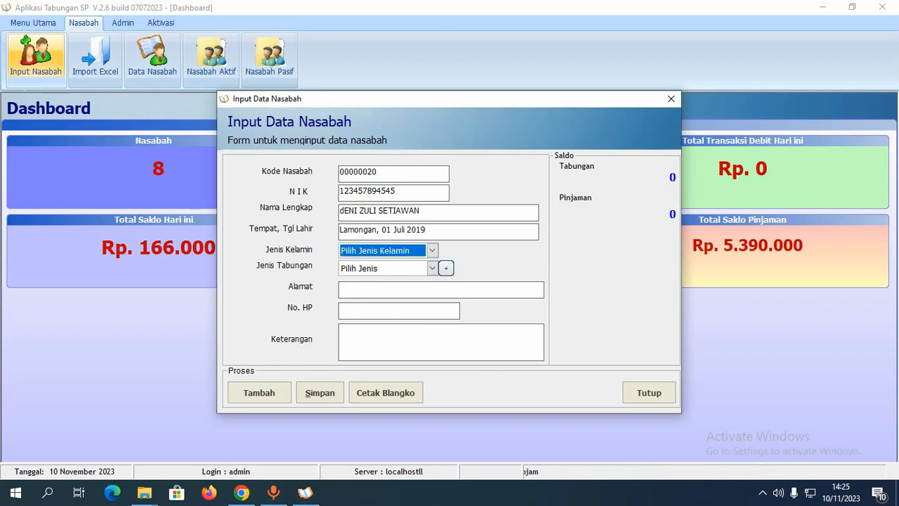
pyautogui.press('Tab')
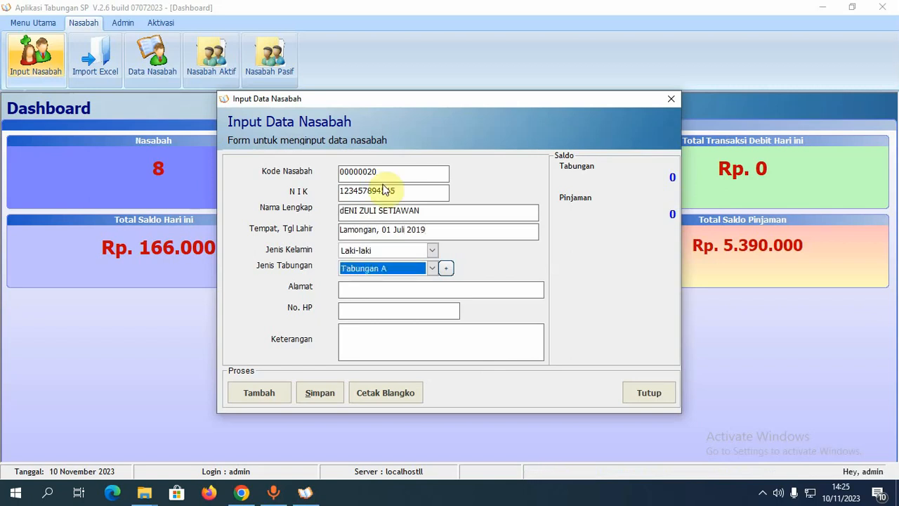
# - Choose Tabungan A as the customer's savings type
pyautogui.click(450, 269)
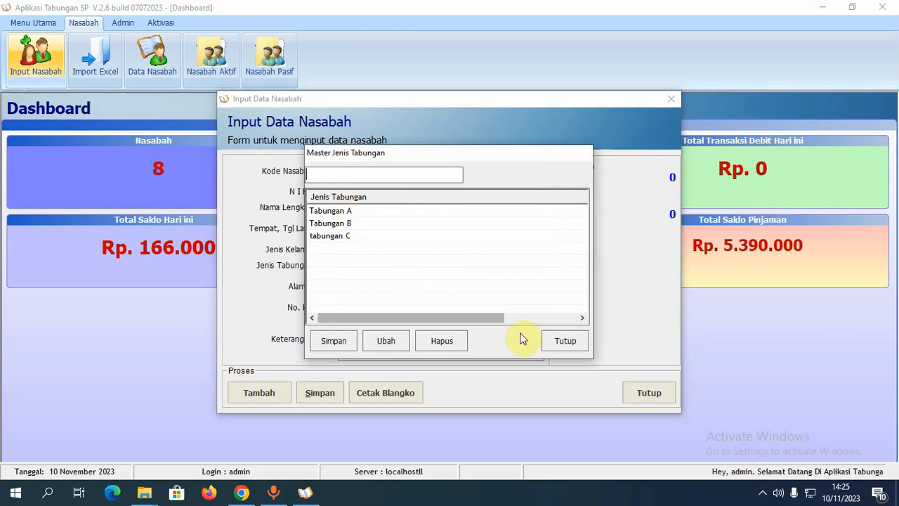
pyautogui.click(558, 342)
pyautogui.click(427, 271)
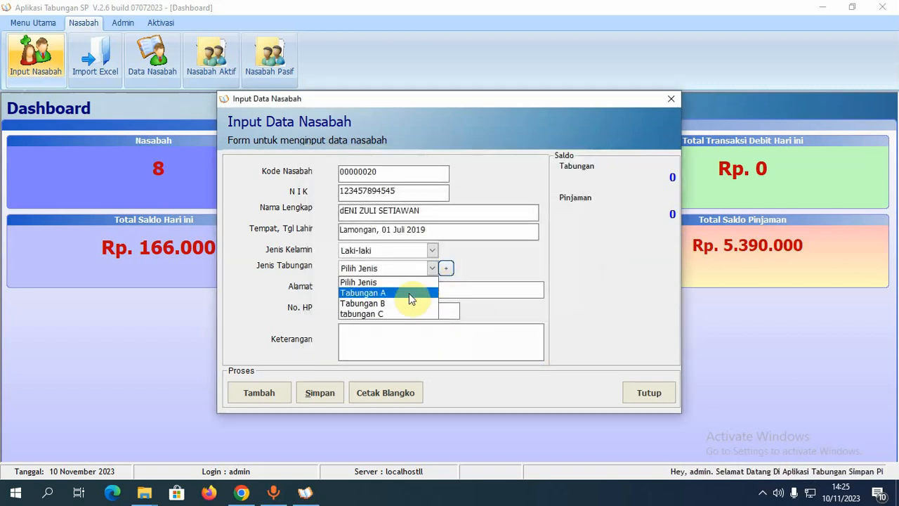
pyautogui.click(409, 294)
# - Fill in the customer's address and mobile phone number
pyautogui.click(390, 296)
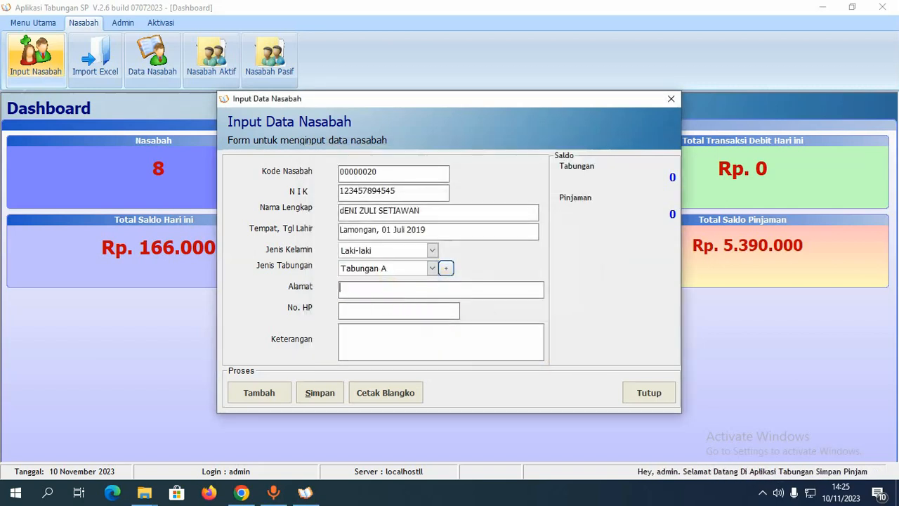
pyautogui.write('Lamongan')
pyautogui.press('Tab')
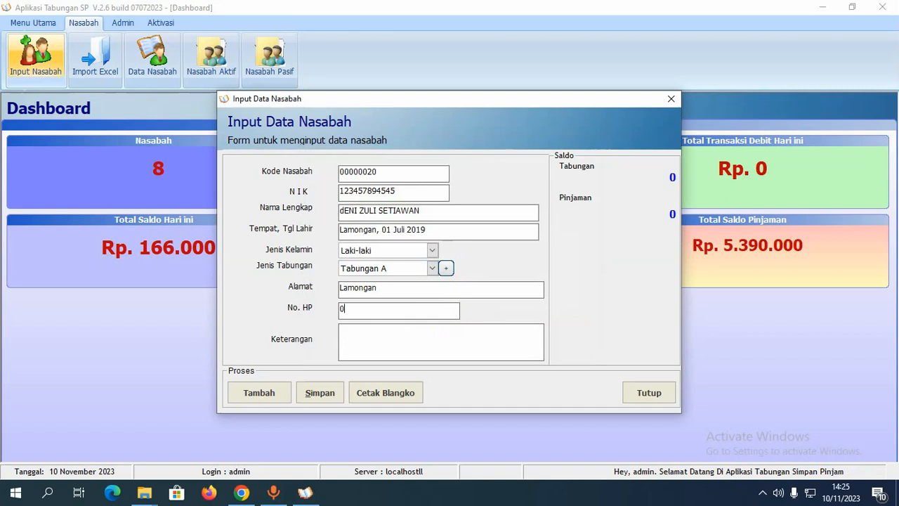
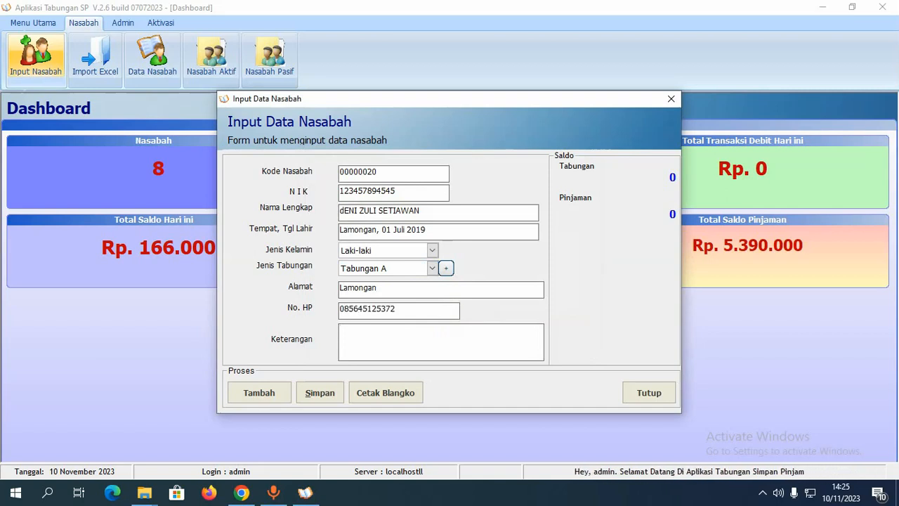
pyautogui.press('Tab')
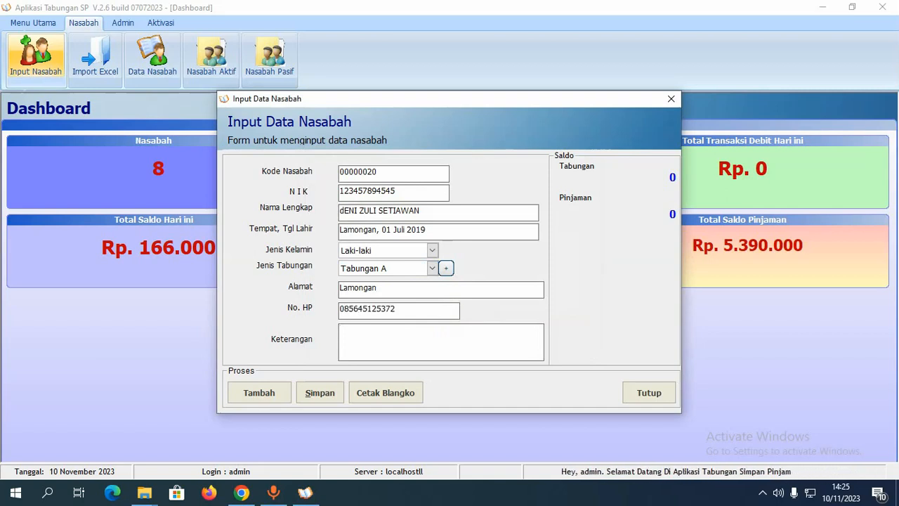
# - Save the customer record and preview its Cetak Blangko savings blank
pyautogui.click(324, 396)
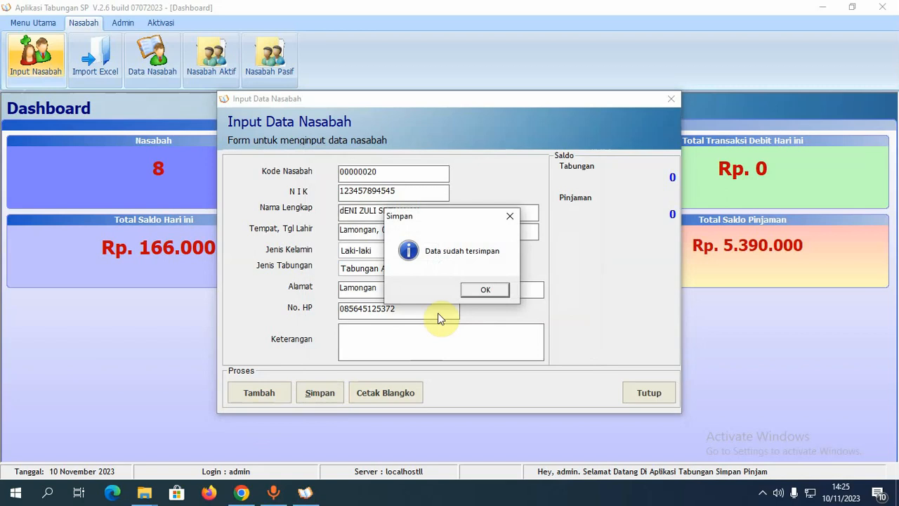
pyautogui.click(489, 290)
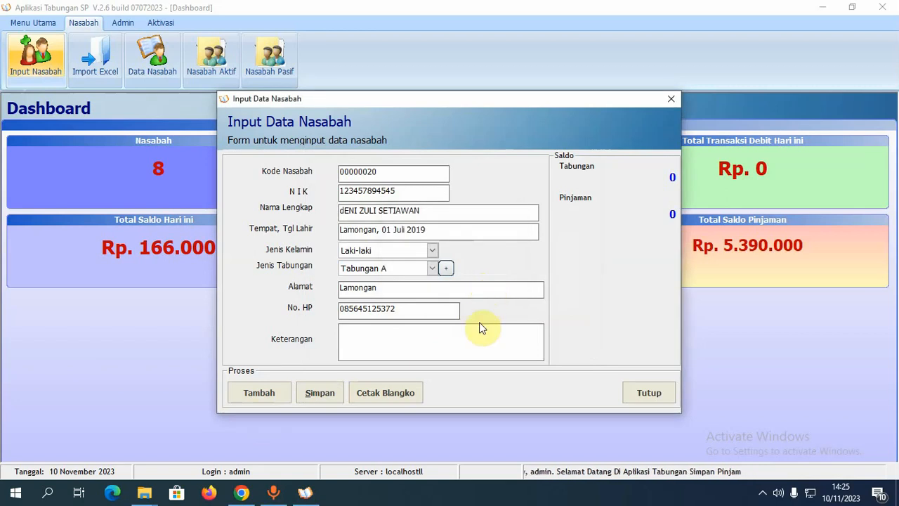
pyautogui.click(402, 393)
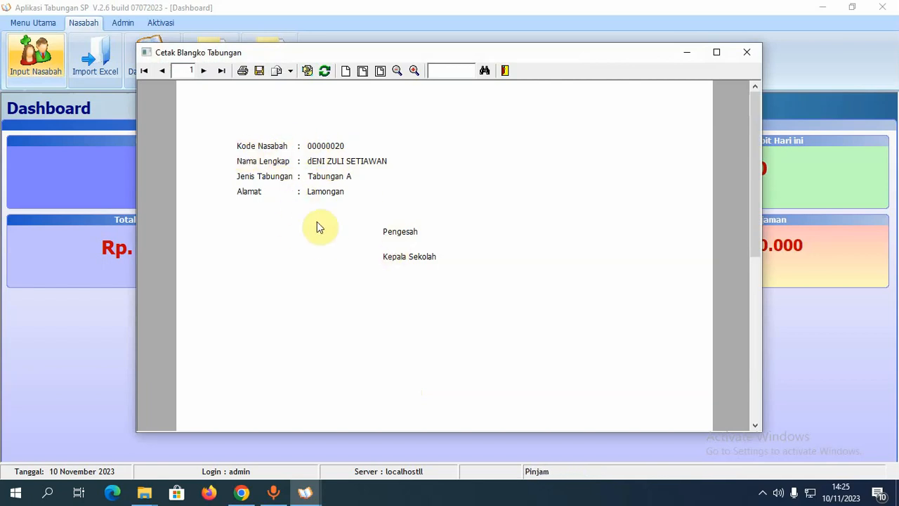
# - Close the blank preview and customer form, then open Import Excel
pyautogui.click(750, 54)
pyautogui.click(649, 393)
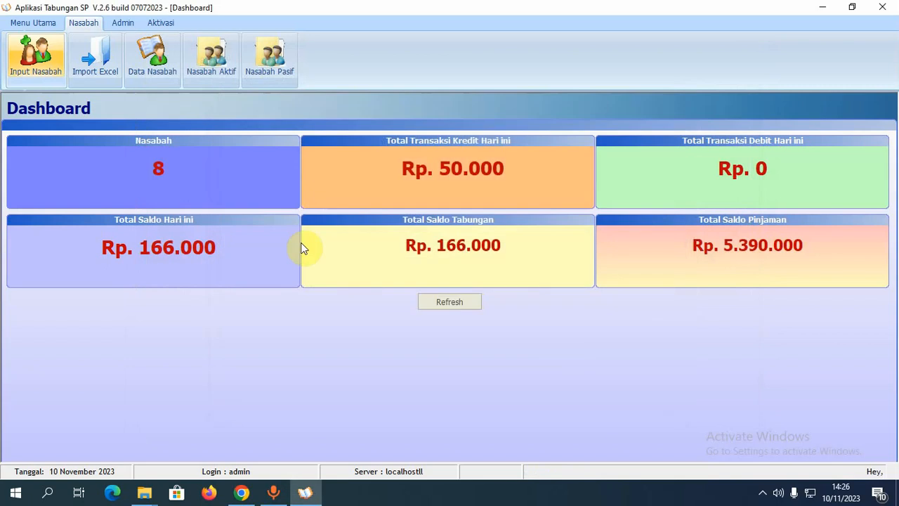
pyautogui.click(96, 63)
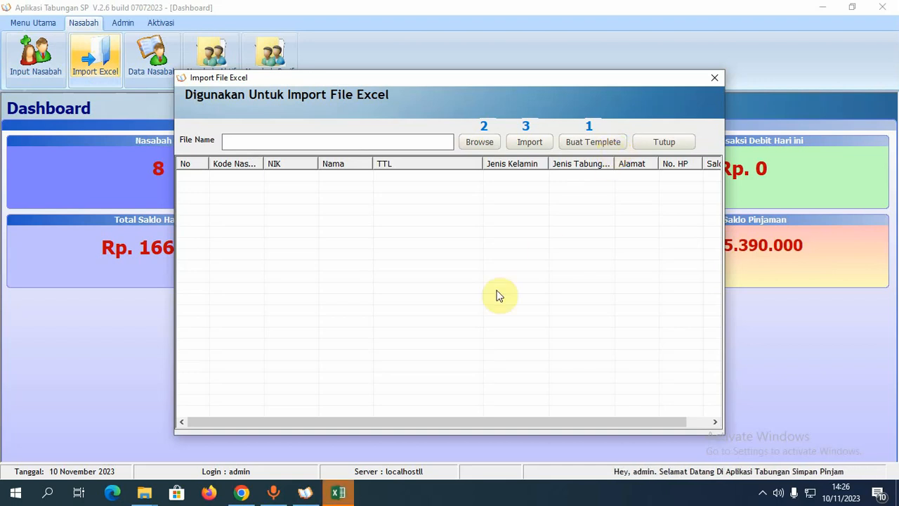
# - Review the Book1 template columns No, Kode Nasabah, NIK, Nama, TTL, gender, Jenis tabungan, Alamat, No. HP, Saldo
pyautogui.click(341, 494)
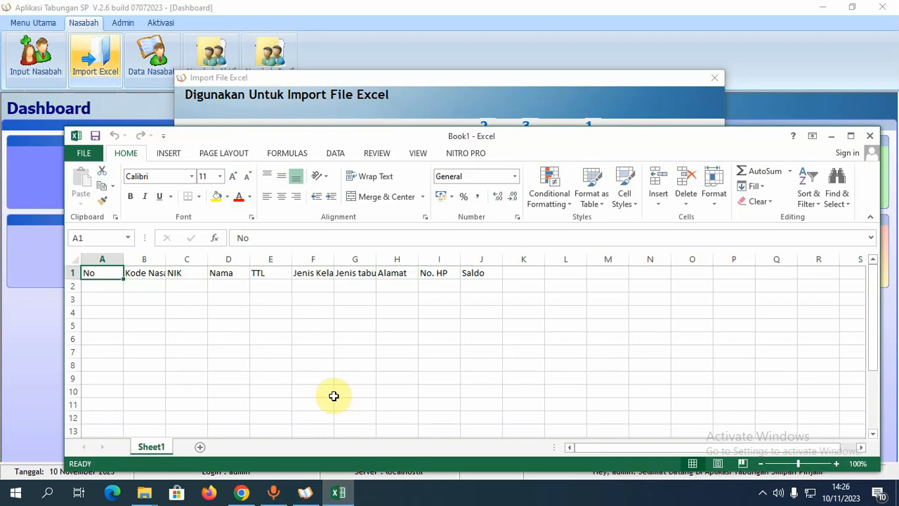
pyautogui.click(147, 312)
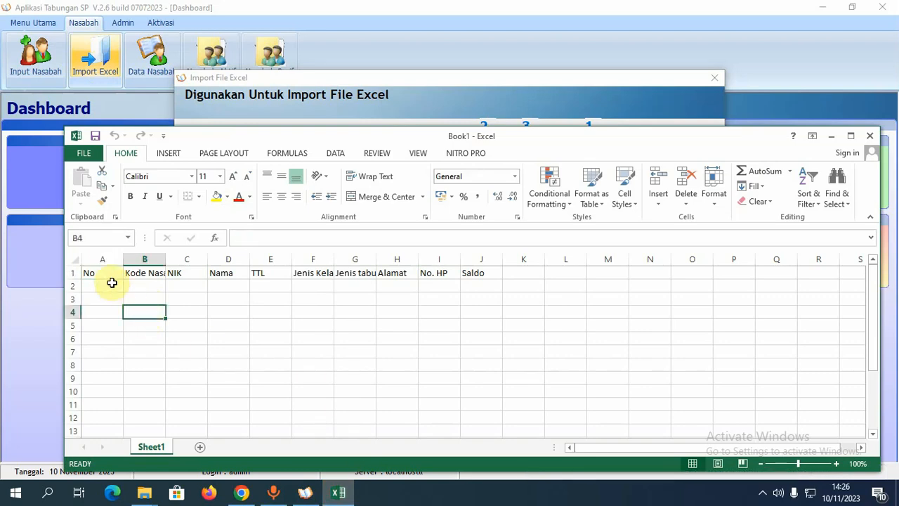
pyautogui.click(104, 258)
pyautogui.click(143, 259)
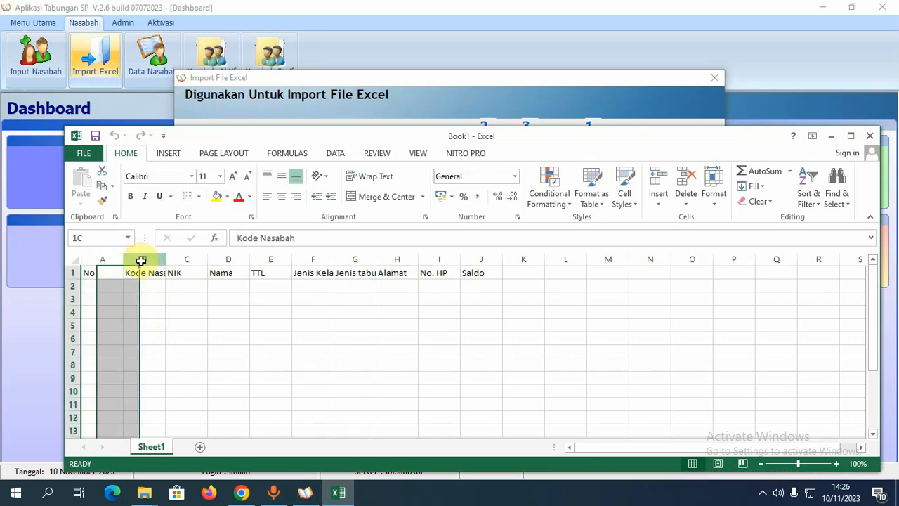
pyautogui.click(110, 258)
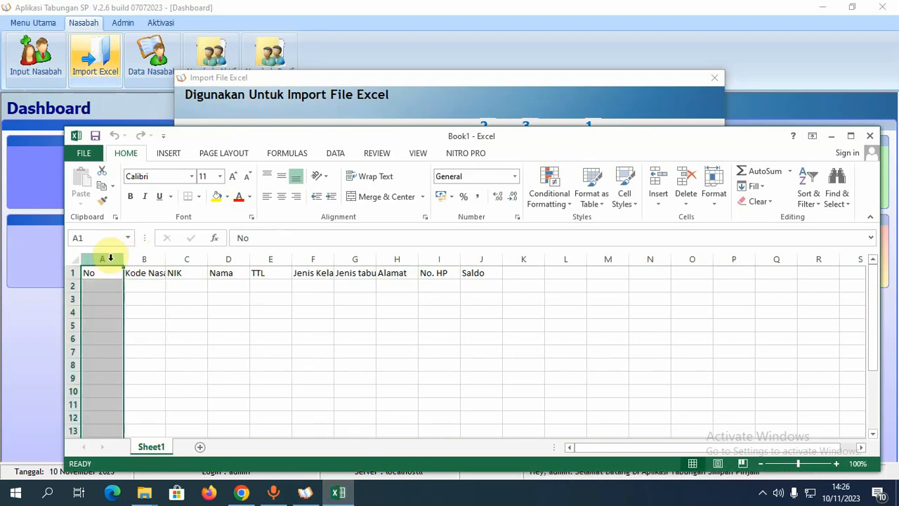
pyautogui.click(158, 259)
pyautogui.click(193, 258)
pyautogui.click(224, 258)
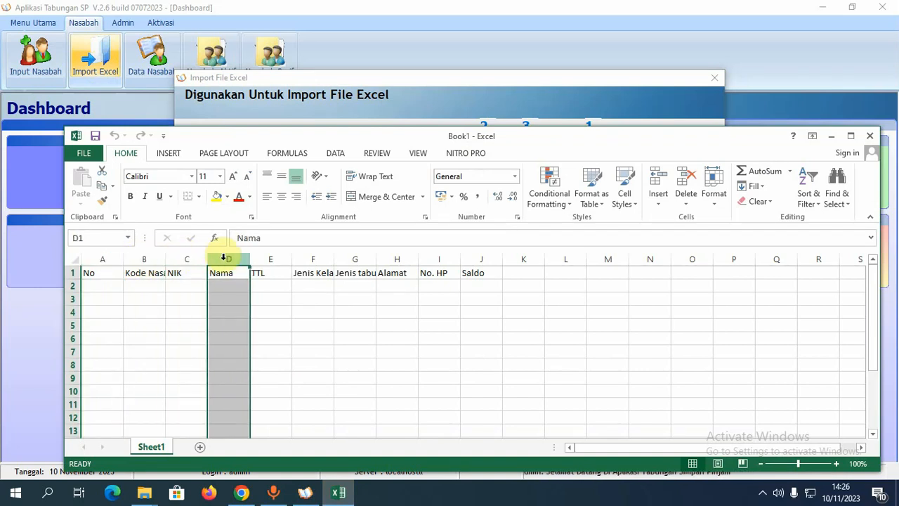
pyautogui.click(268, 259)
pyautogui.click(316, 258)
pyautogui.click(357, 258)
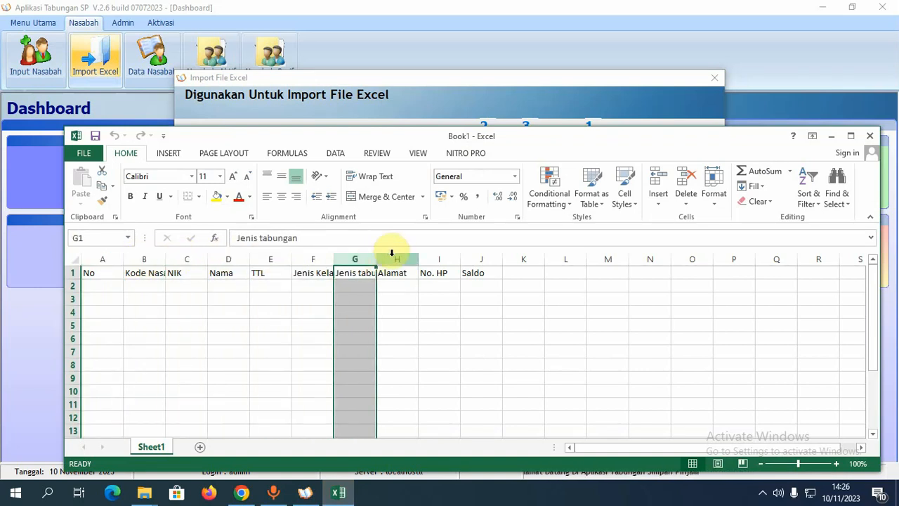
pyautogui.click(397, 259)
pyautogui.click(436, 258)
pyautogui.click(485, 259)
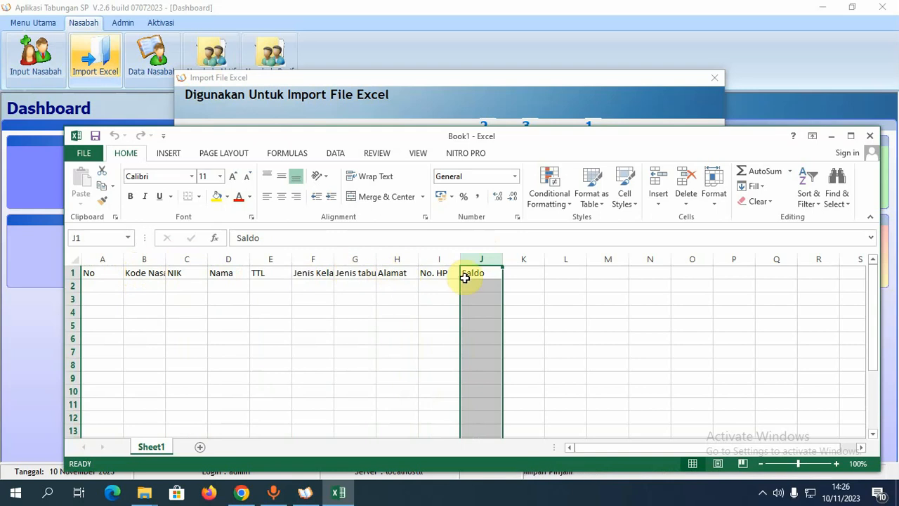
# - Close the Excel template without saving and close the Import File Excel window
pyautogui.click(872, 137)
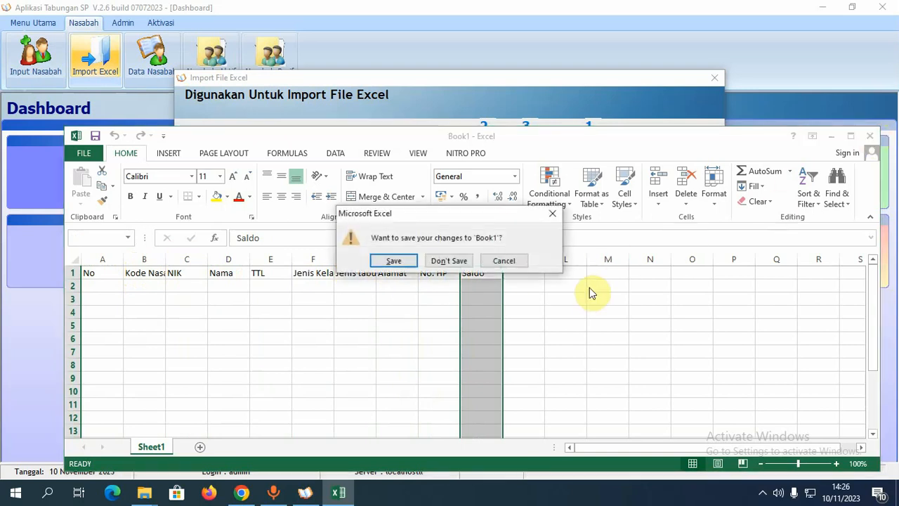
pyautogui.click(461, 266)
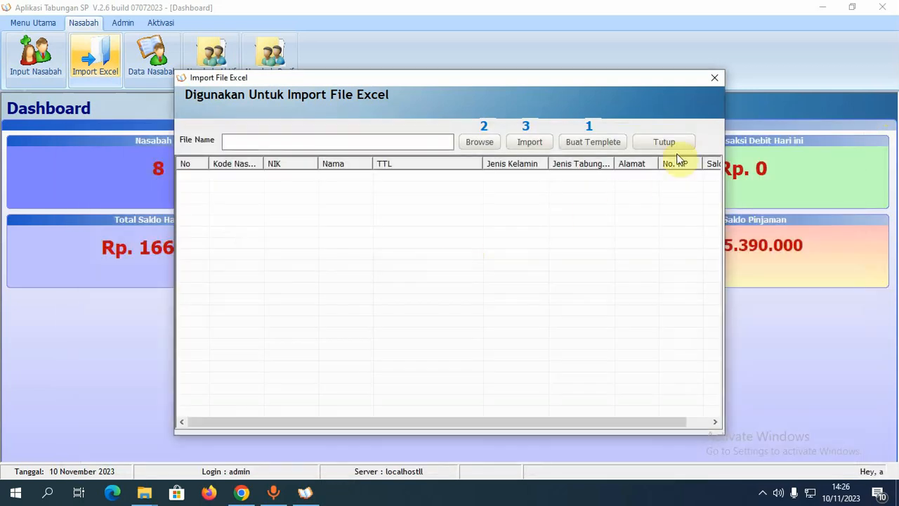
pyautogui.click(714, 77)
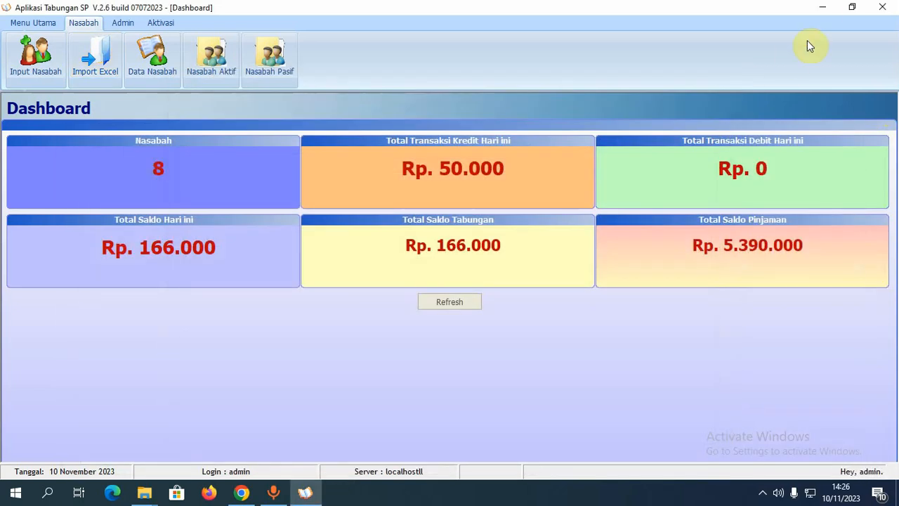
# - Widen Book1's No. HP column so the phone numbers show fully
pyautogui.click(821, 8)
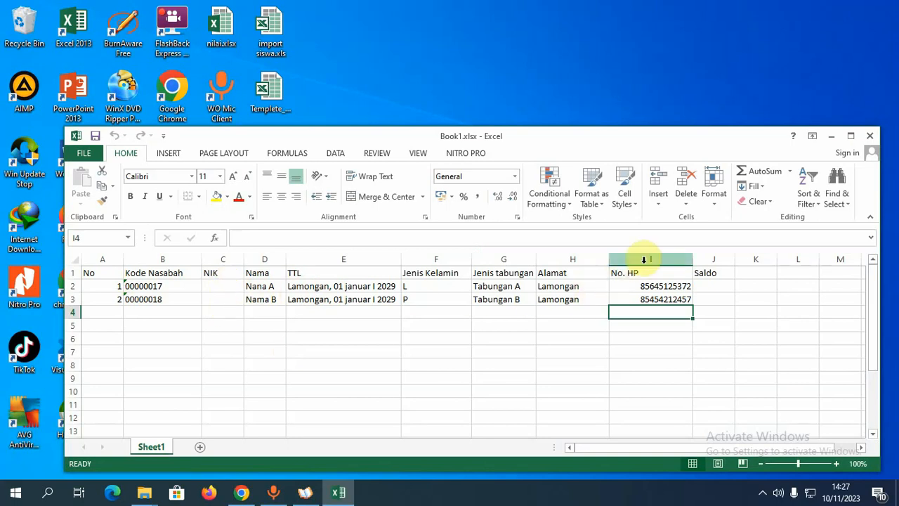
pyautogui.click(717, 260)
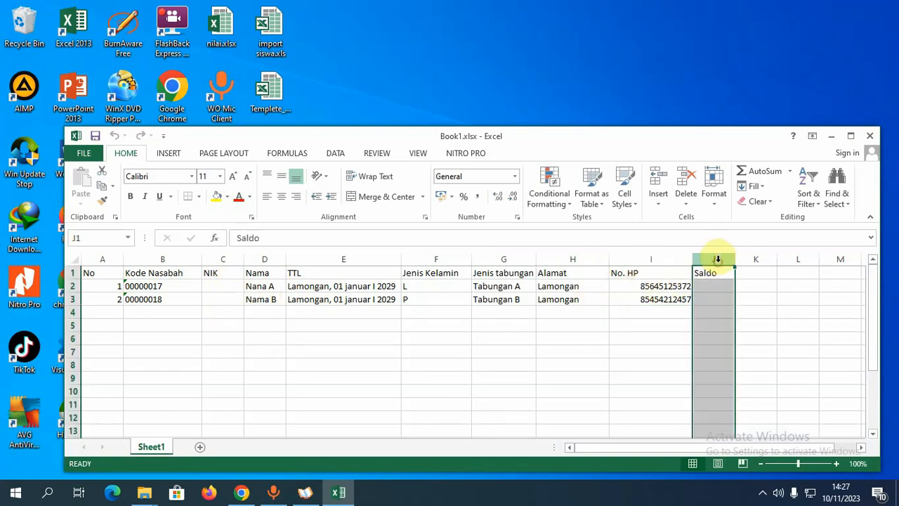
pyautogui.moveTo(694, 262); pyautogui.dragTo(703, 259)
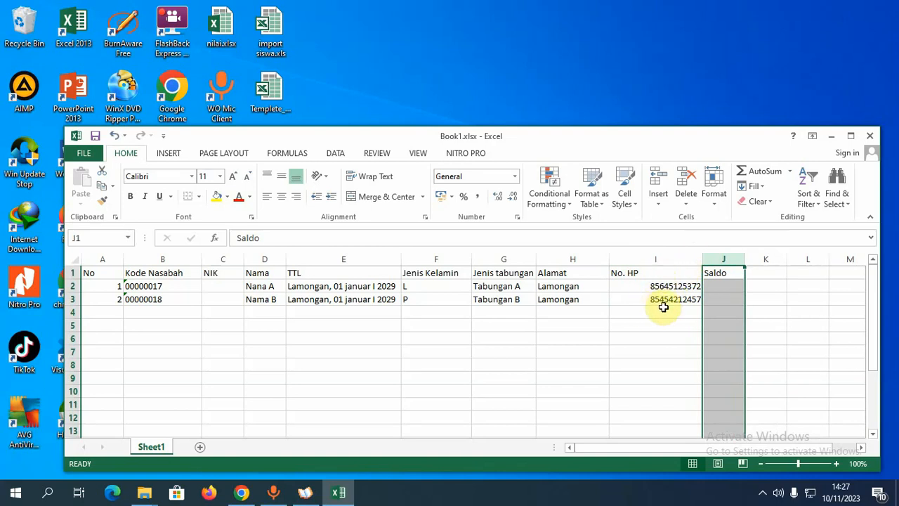
# - Close Book1.xlsx without saving and return to the savings application
pyautogui.click(869, 137)
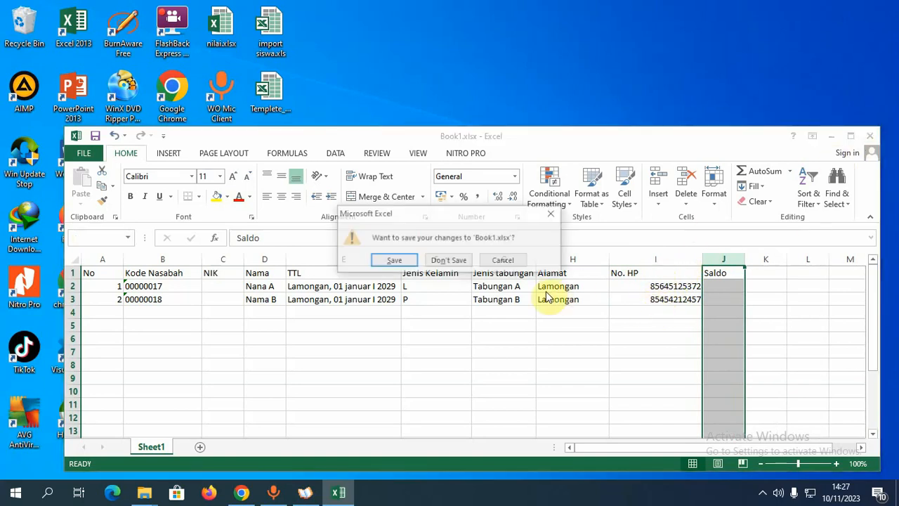
pyautogui.click(456, 262)
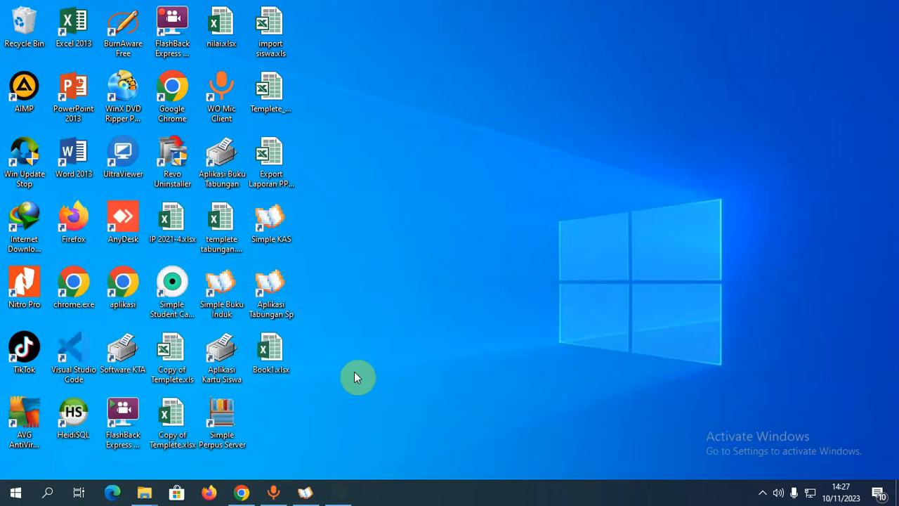
pyautogui.click(303, 495)
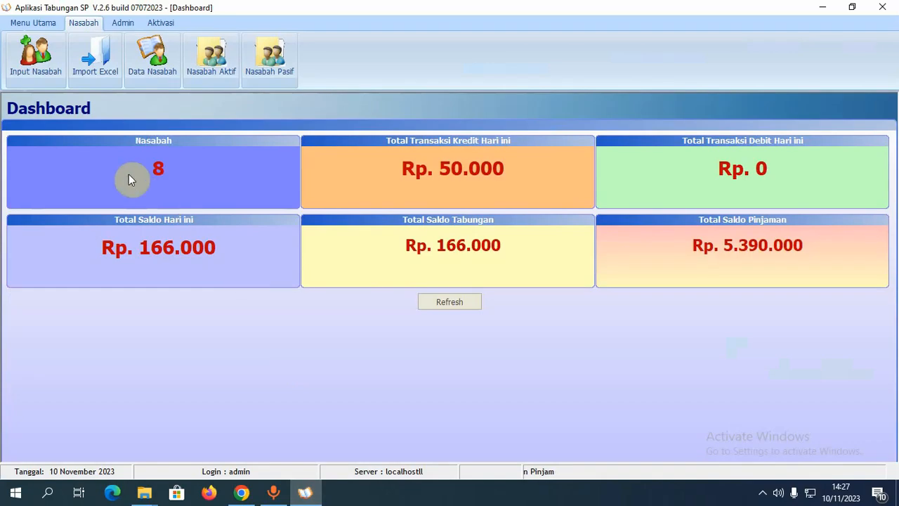
# - Load Desktop\Book1.xlsx into the Import Excel preview
pyautogui.click(82, 63)
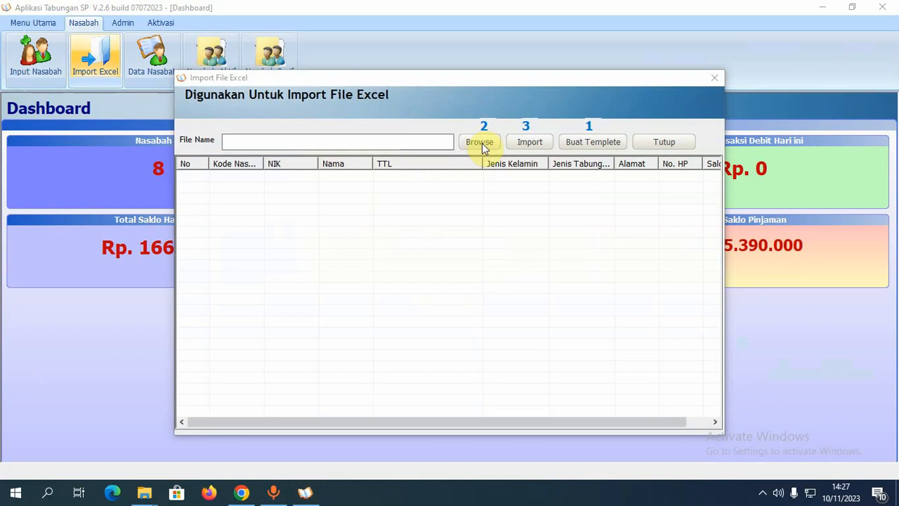
pyautogui.click(482, 144)
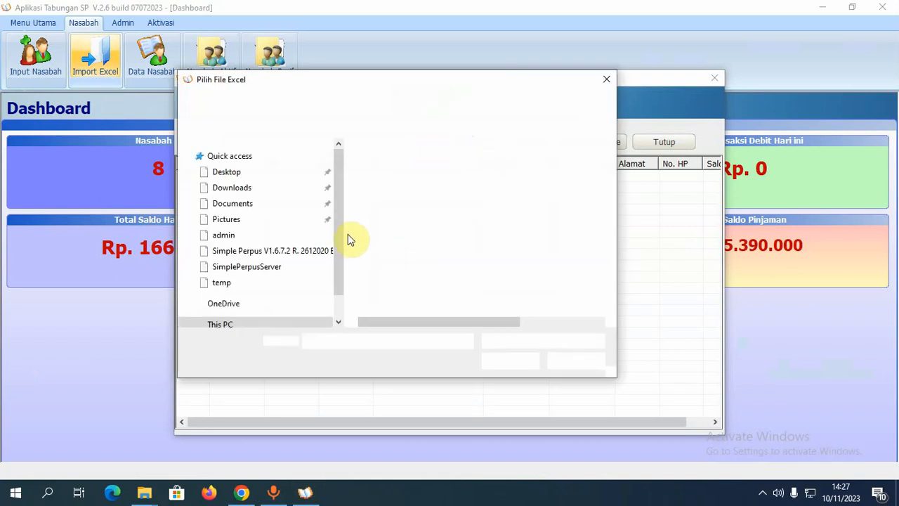
pyautogui.moveTo(340, 221); pyautogui.dragTo(337, 174)
pyautogui.click(251, 177)
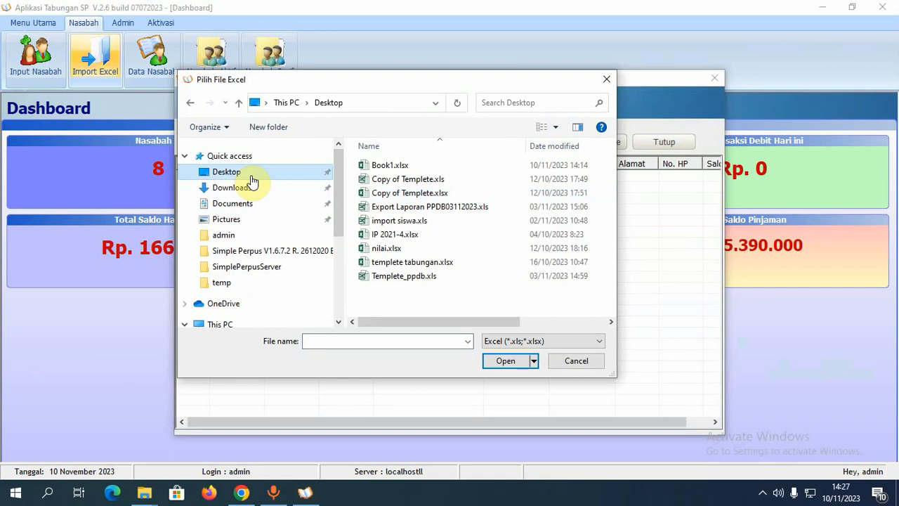
pyautogui.click(400, 166)
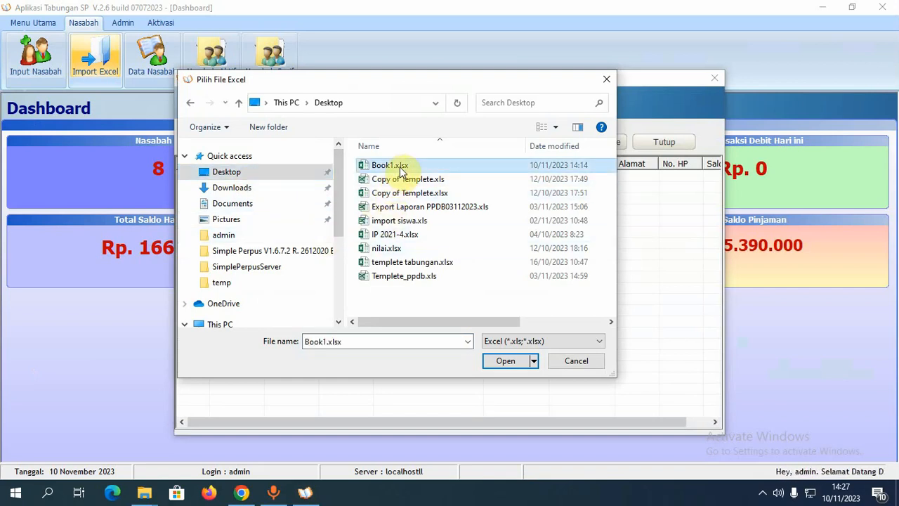
pyautogui.click(512, 363)
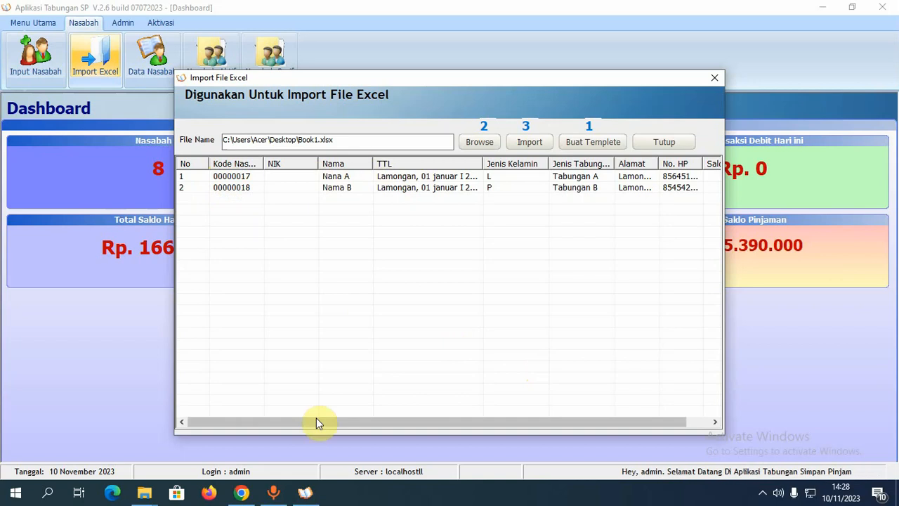
# - Widen the Alamat, Jenis Tabungan, Jenis Kelamin, TTL and Nama columns in the preview
pyautogui.moveTo(316, 420); pyautogui.dragTo(464, 403)
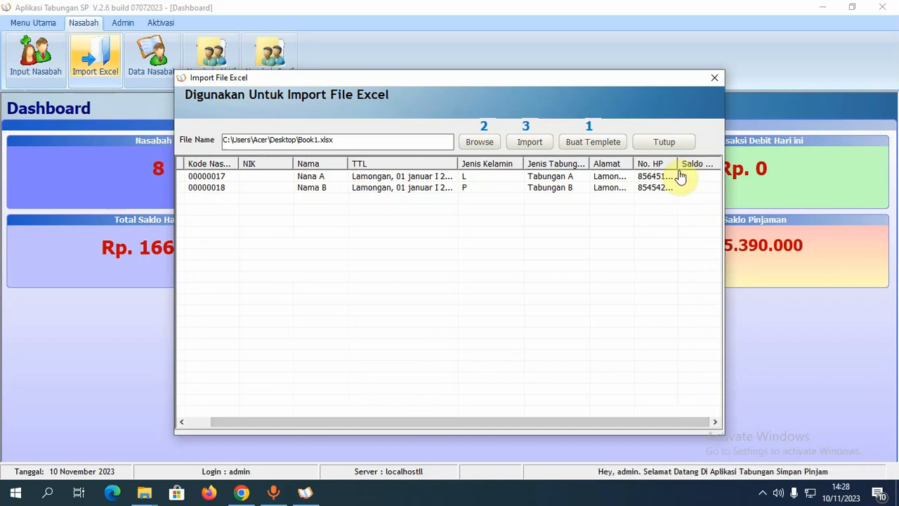
pyautogui.moveTo(678, 163); pyautogui.dragTo(699, 163)
pyautogui.click(653, 174)
pyautogui.moveTo(634, 165); pyautogui.dragTo(660, 165)
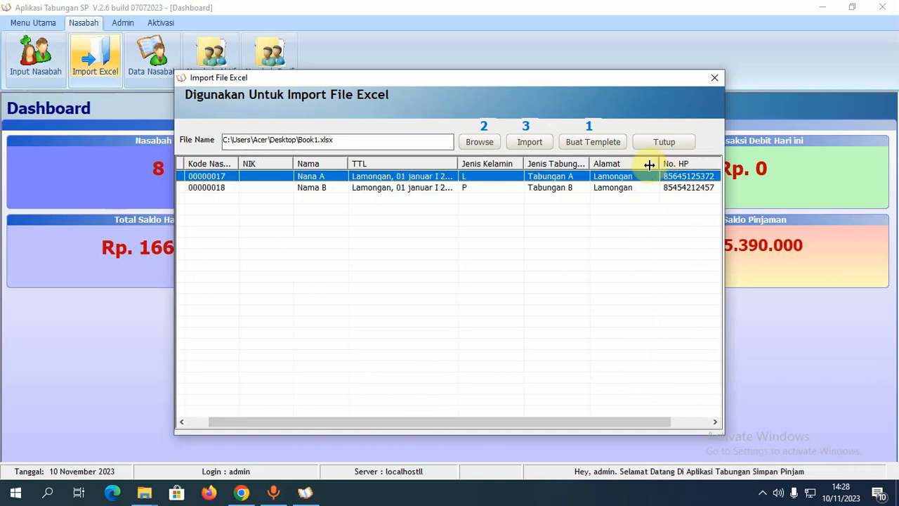
pyautogui.moveTo(589, 166); pyautogui.dragTo(606, 167)
pyautogui.moveTo(524, 164); pyautogui.dragTo(534, 165)
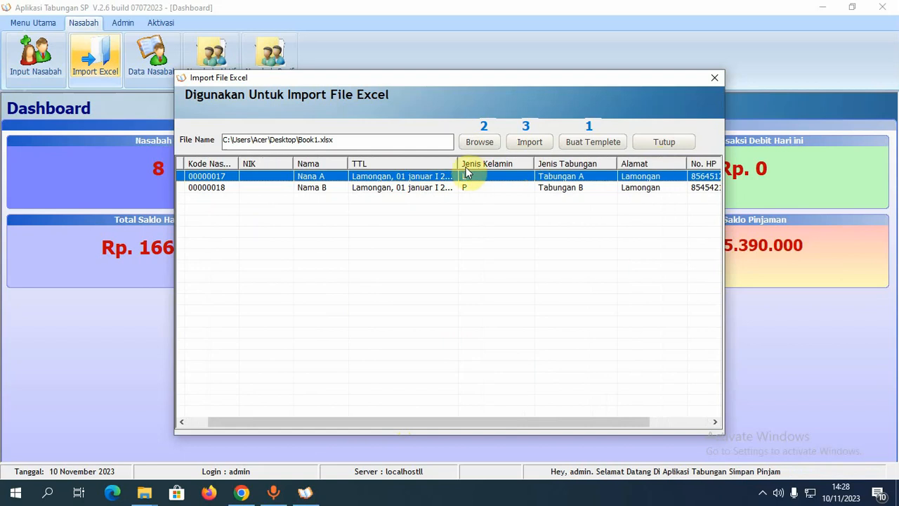
pyautogui.moveTo(458, 162); pyautogui.dragTo(471, 163)
pyautogui.moveTo(349, 163); pyautogui.dragTo(366, 163)
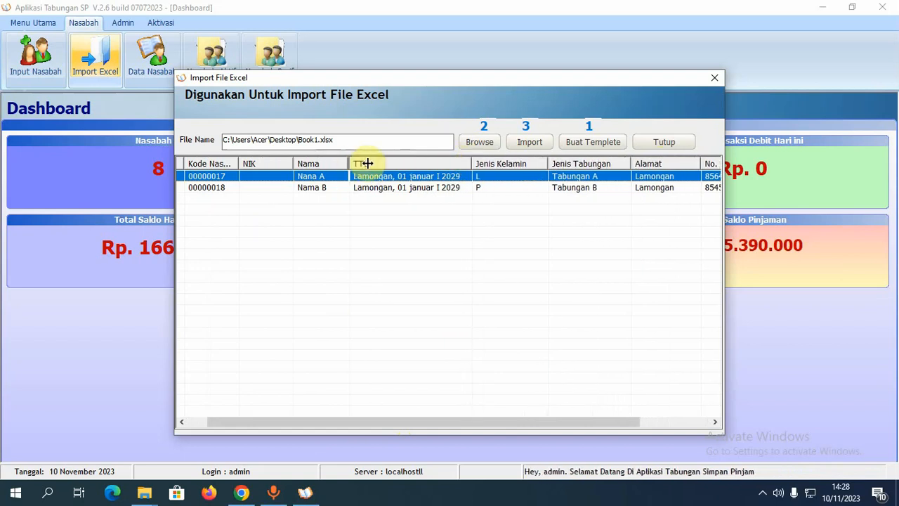
pyautogui.moveTo(416, 421); pyautogui.dragTo(552, 428)
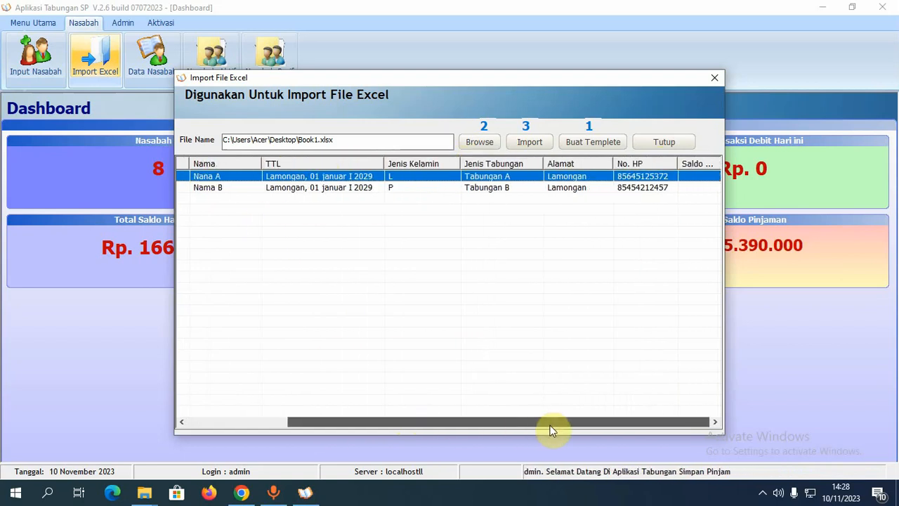
# - Import the two previewed customers, confirm the transfer message, and close the import window
pyautogui.click(537, 149)
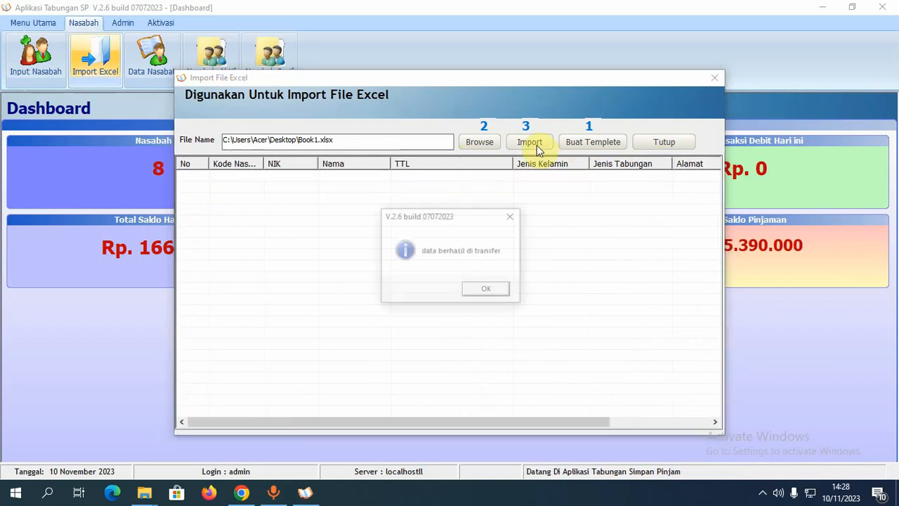
pyautogui.click(482, 292)
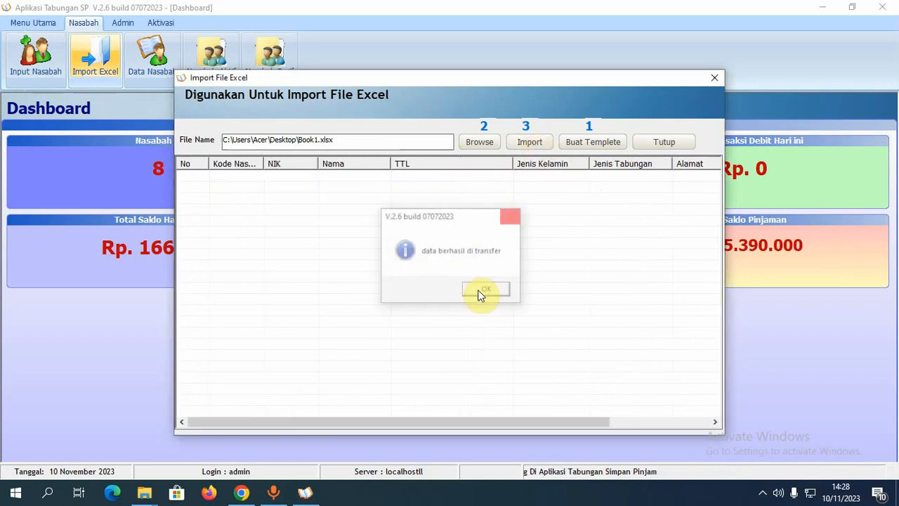
pyautogui.click(665, 142)
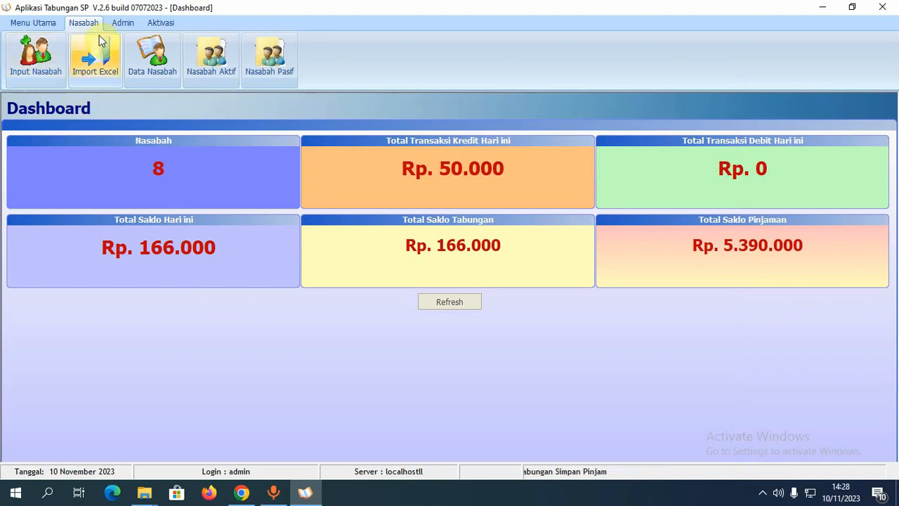
# - Open Data Nasabah and inspect the two newly imported customer records
pyautogui.click(143, 64)
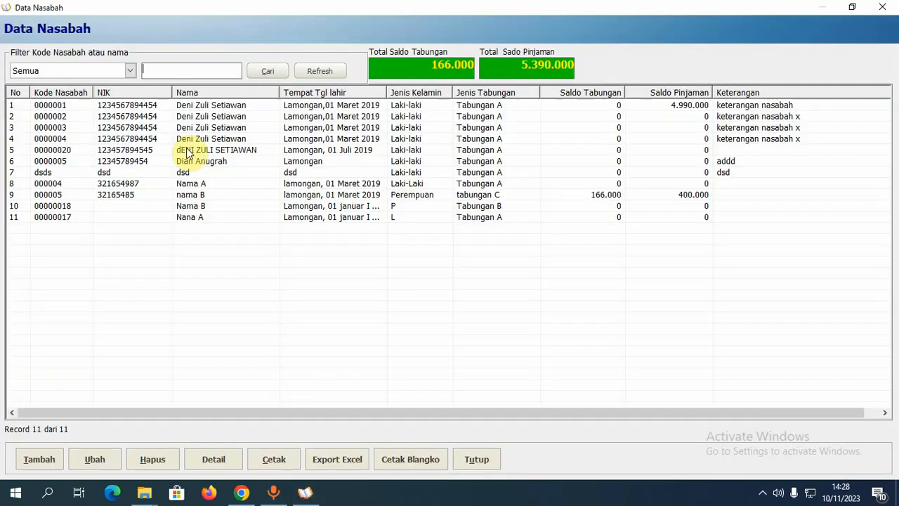
pyautogui.click(57, 217)
pyautogui.click(59, 207)
pyautogui.click(60, 216)
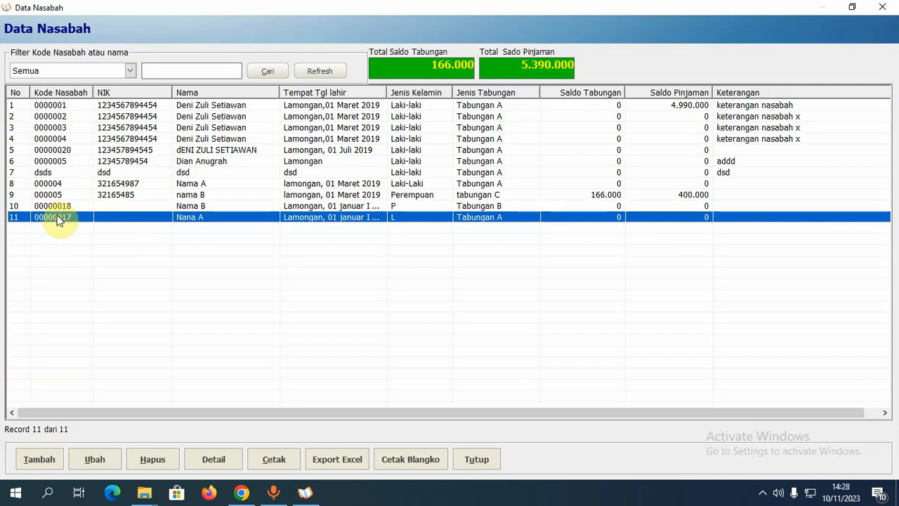
pyautogui.click(70, 206)
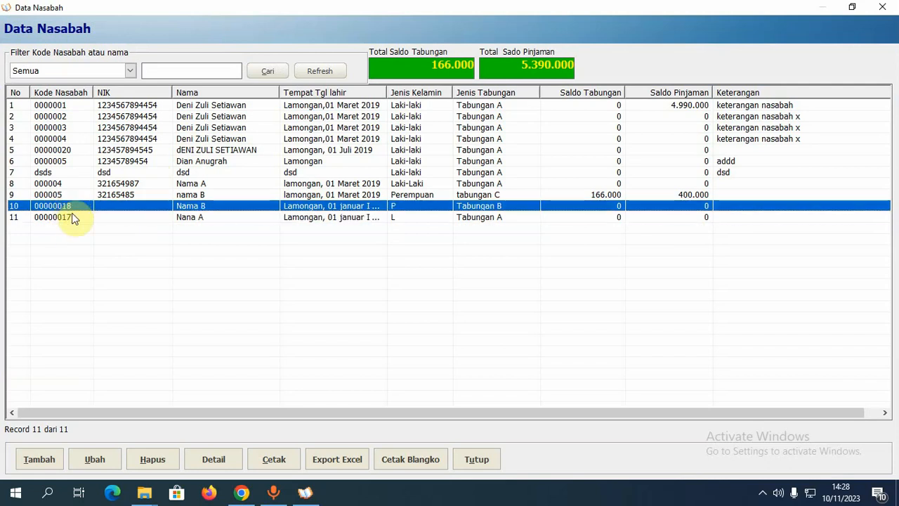
pyautogui.click(72, 216)
pyautogui.click(73, 208)
pyautogui.click(200, 218)
pyautogui.click(264, 205)
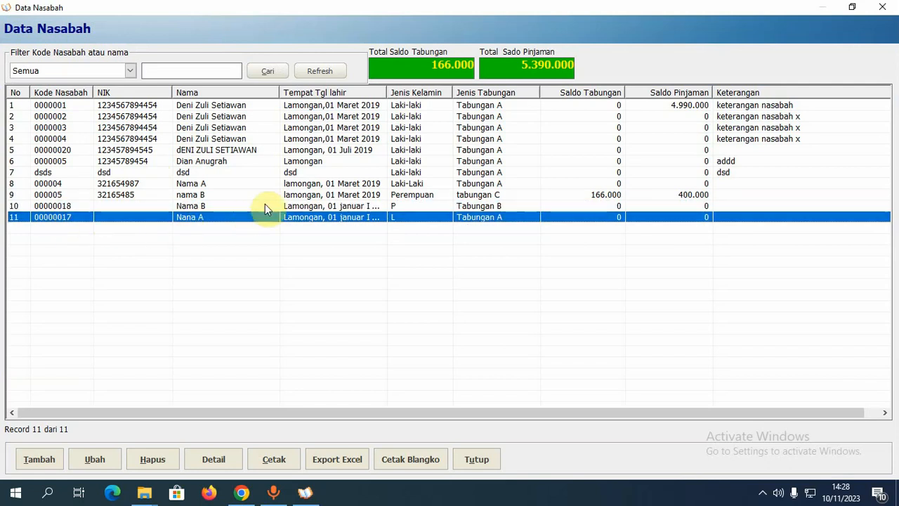
pyautogui.click(267, 219)
pyautogui.click(276, 195)
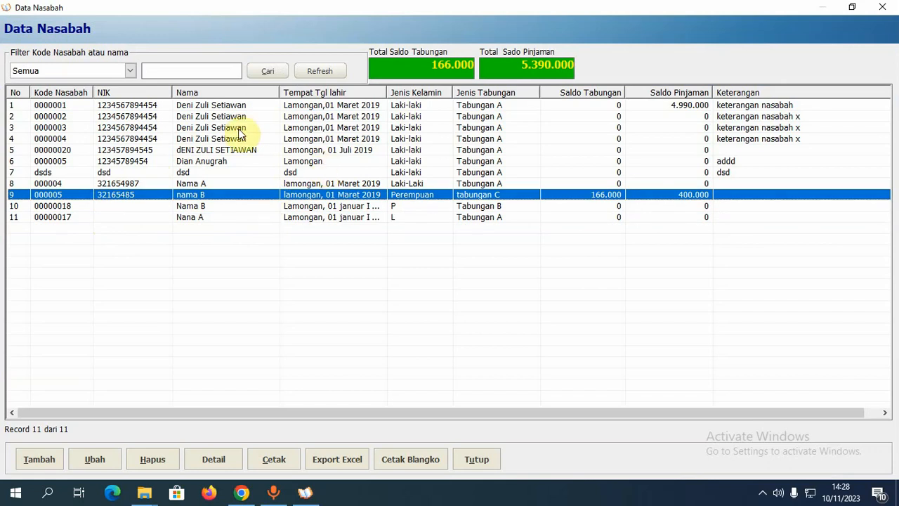
# - Reopen the customer list, try the Tabungan A filter, then refresh to show all 11 customers
pyautogui.click(882, 7)
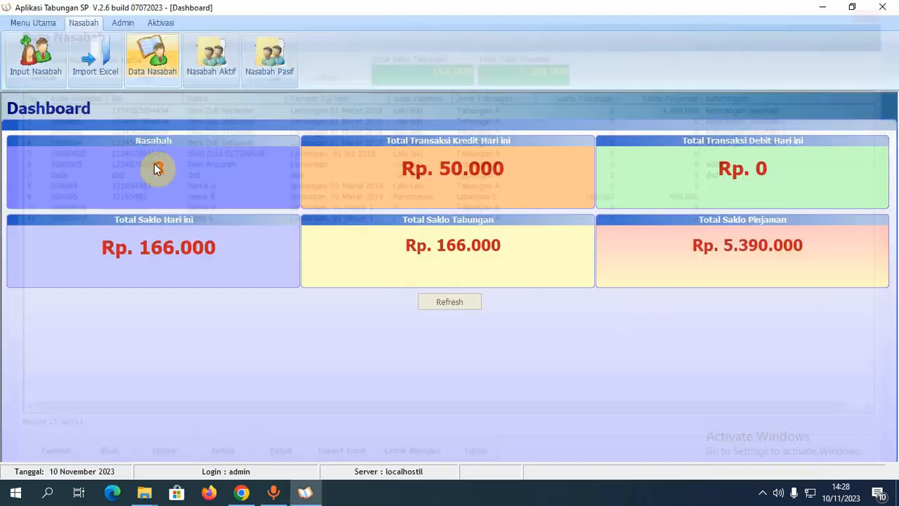
pyautogui.click(161, 73)
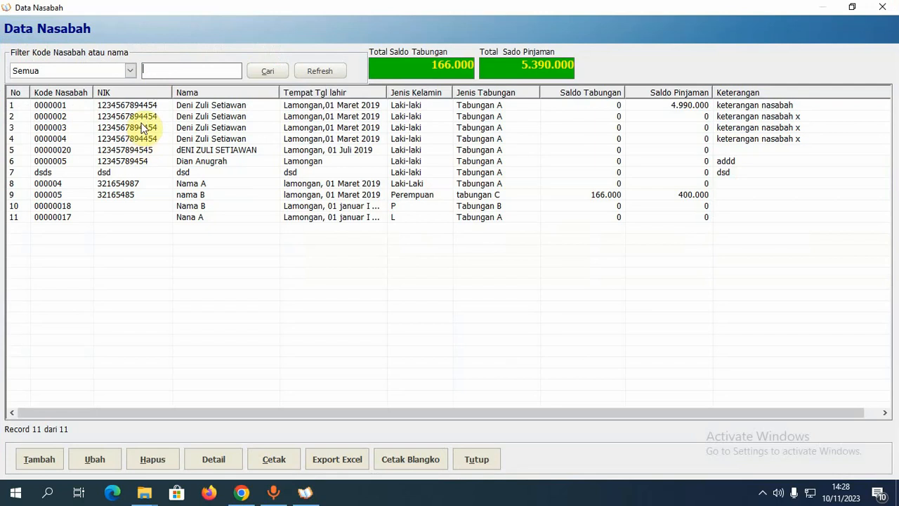
pyautogui.click(130, 71)
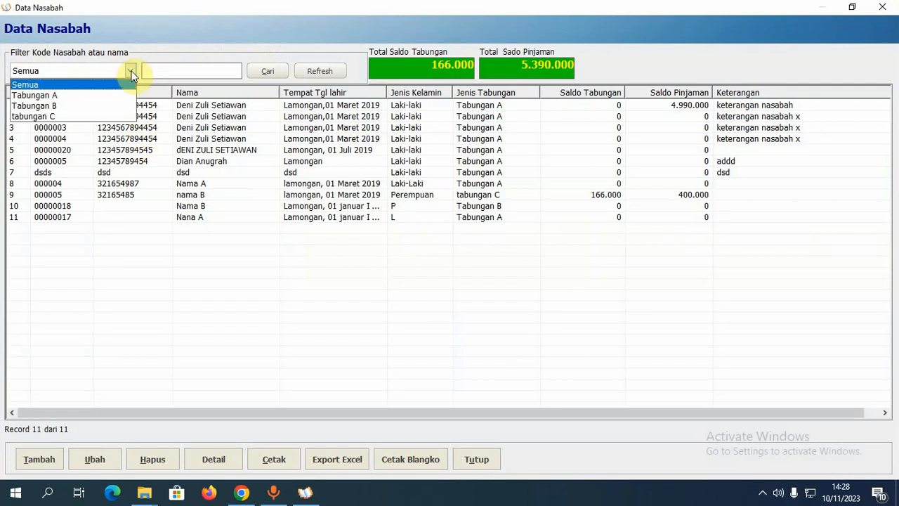
pyautogui.click(104, 99)
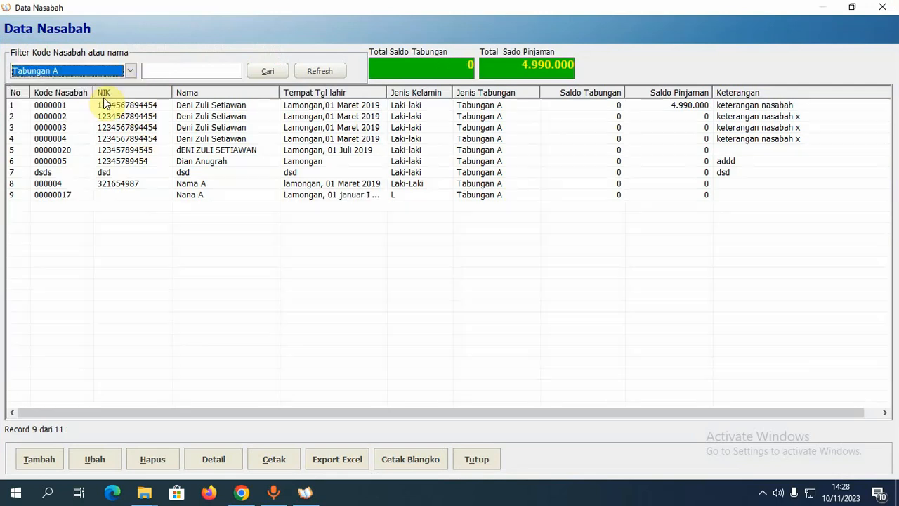
pyautogui.click(198, 69)
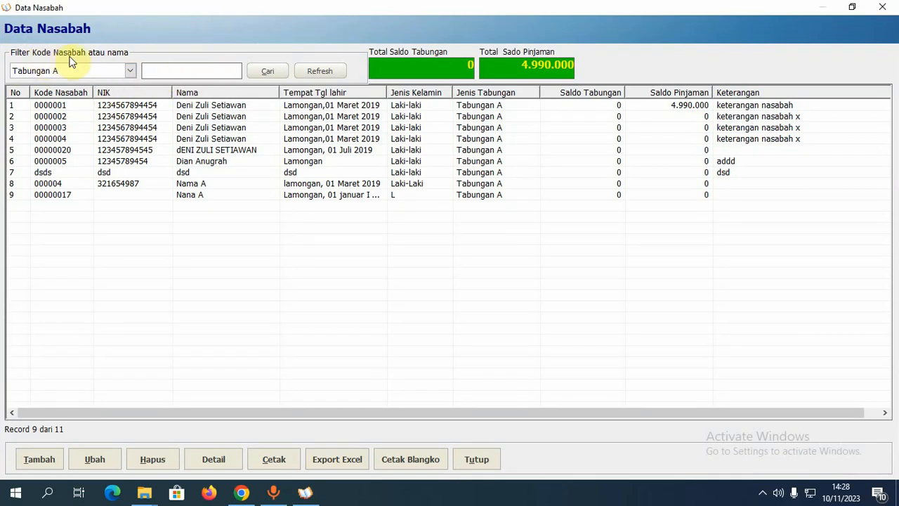
pyautogui.click(208, 152)
pyautogui.click(177, 72)
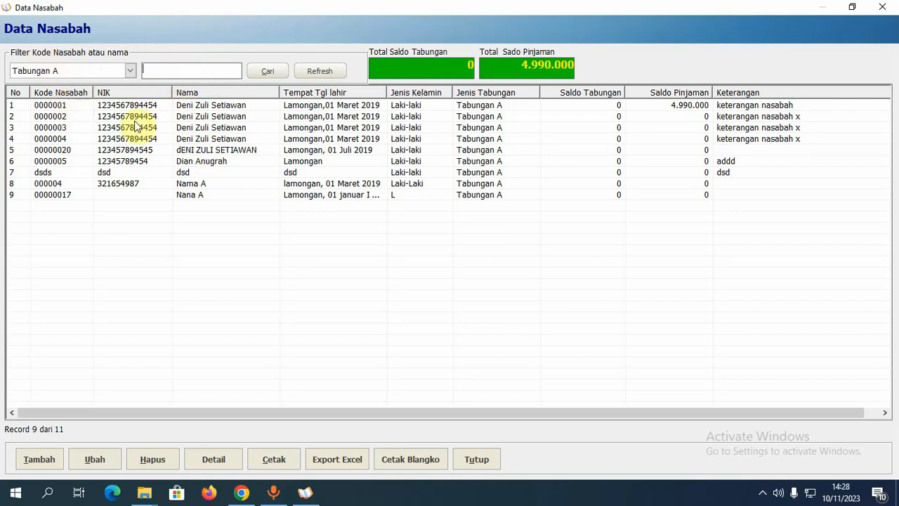
pyautogui.click(326, 71)
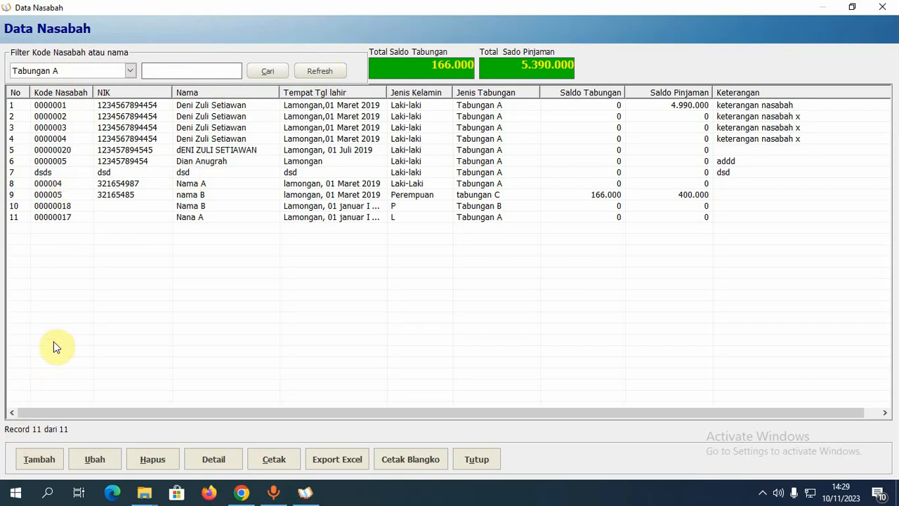
pyautogui.click(20, 464)
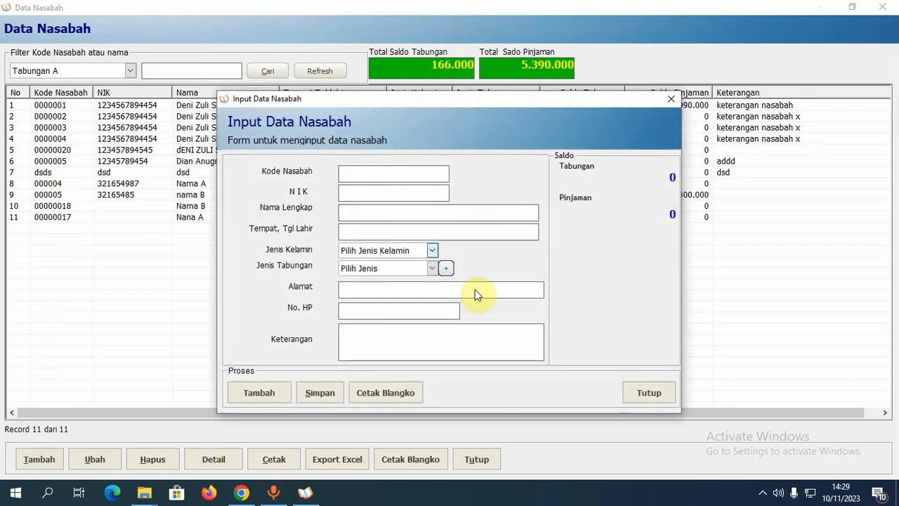
pyautogui.click(637, 391)
pyautogui.click(193, 184)
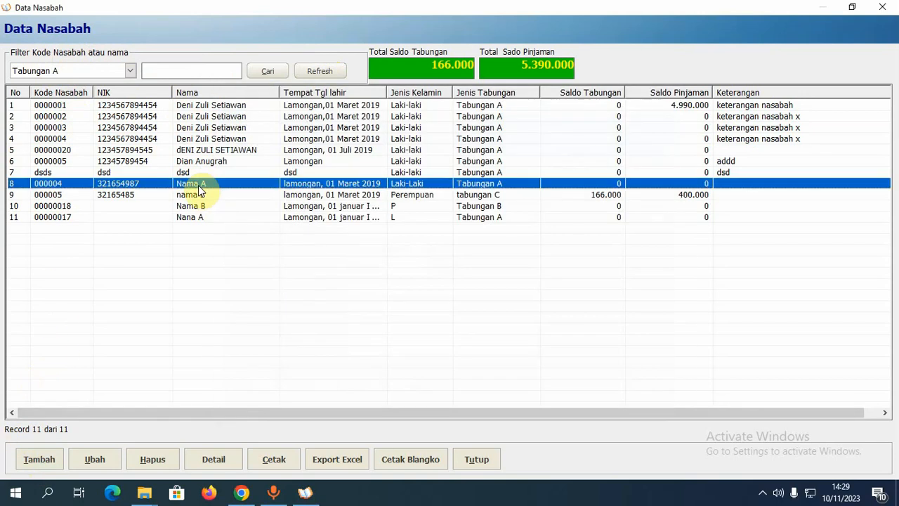
pyautogui.click(95, 463)
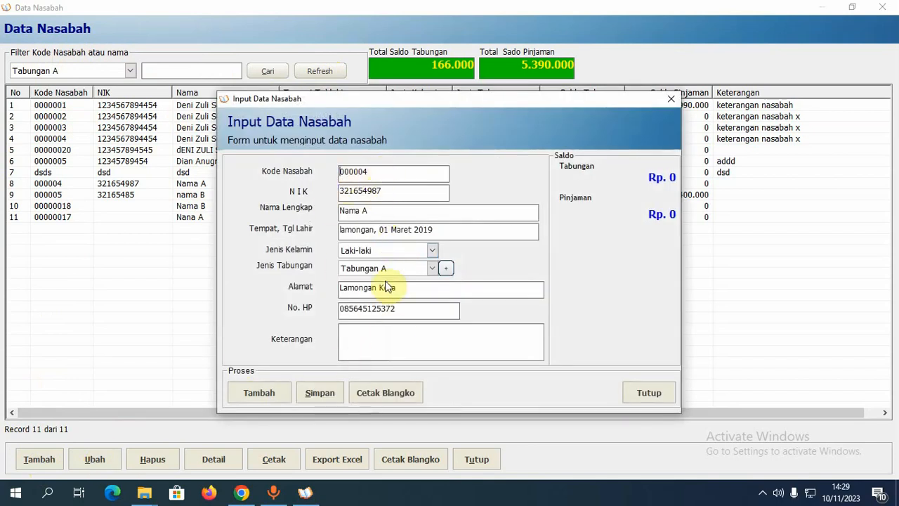
pyautogui.click(650, 394)
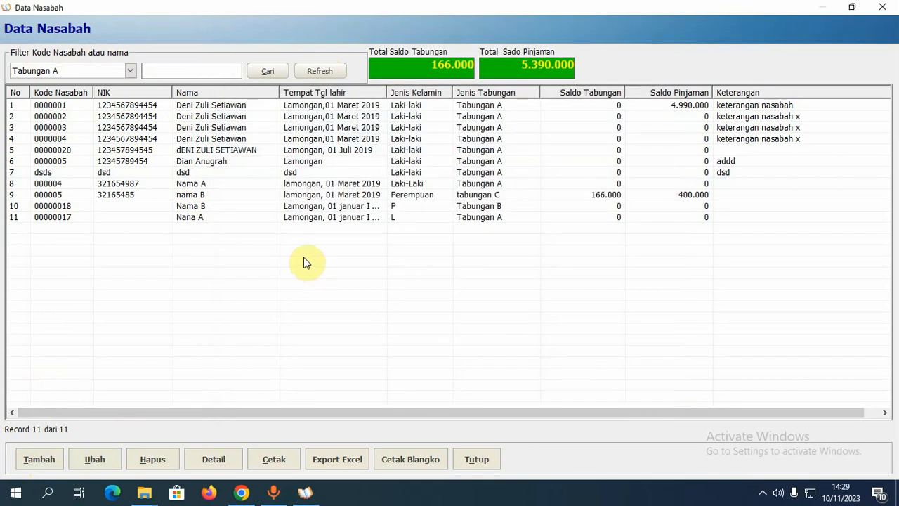
pyautogui.click(215, 173)
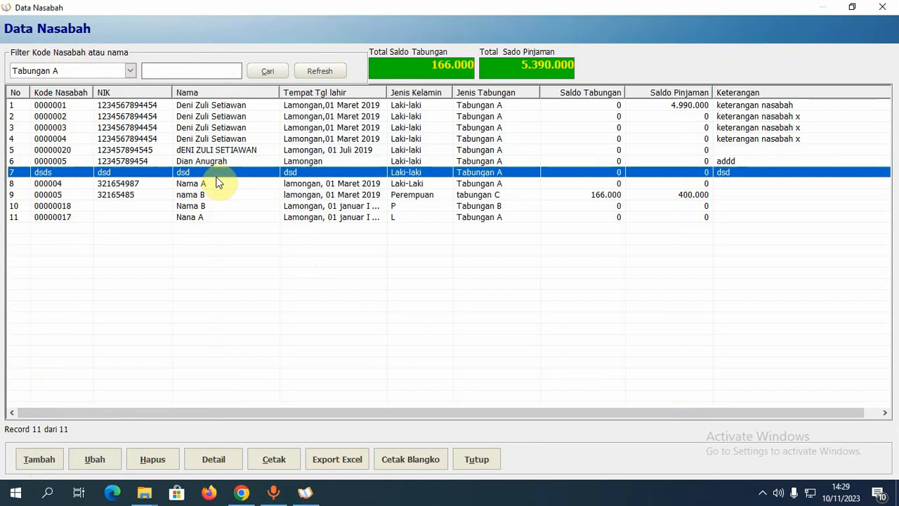
pyautogui.click(218, 460)
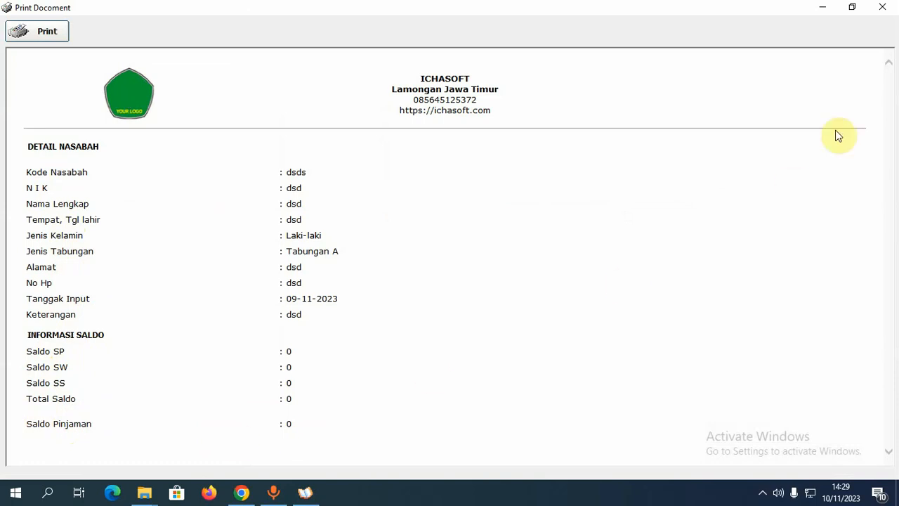
pyautogui.click(883, 9)
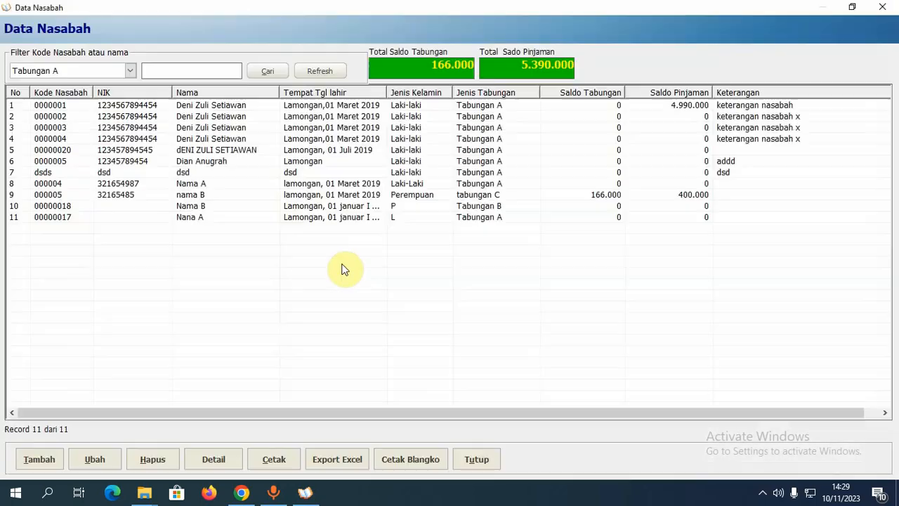
pyautogui.click(400, 206)
pyautogui.click(484, 195)
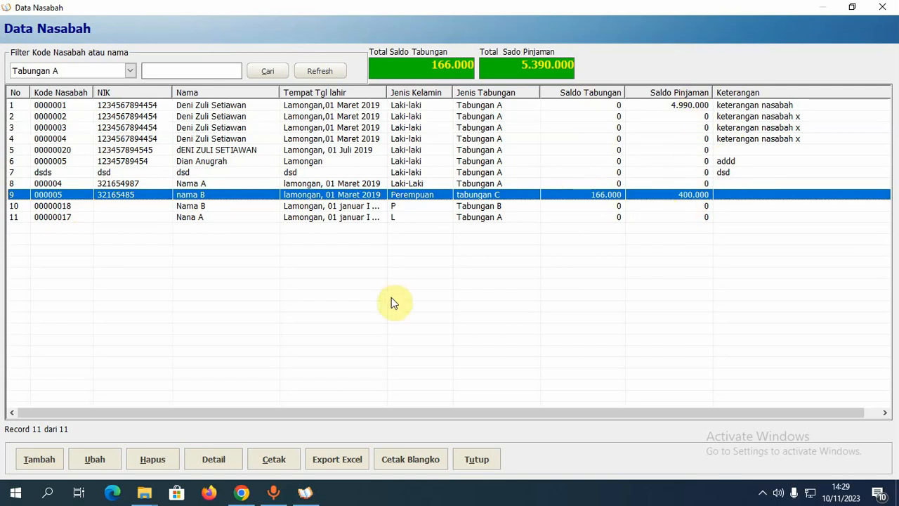
# - Preview the Laporan Data Nasabah report of all customers, then close the preview
pyautogui.click(374, 183)
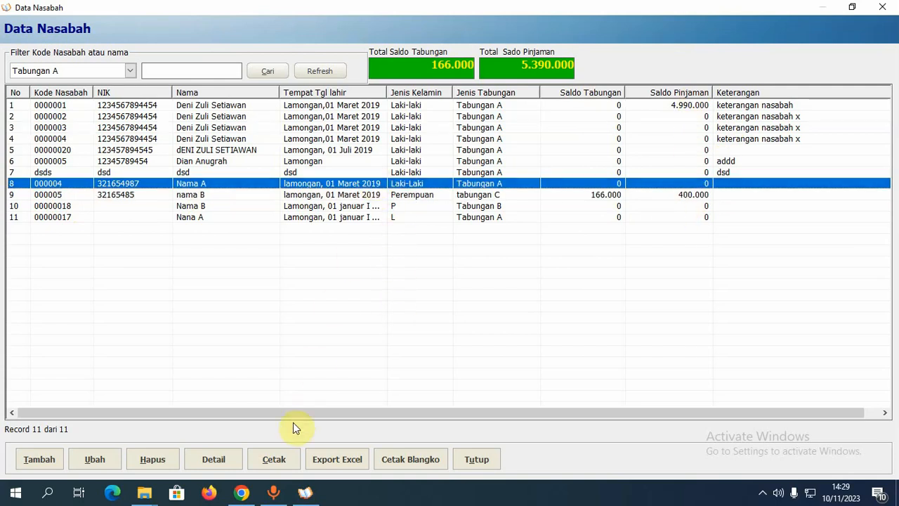
pyautogui.click(274, 460)
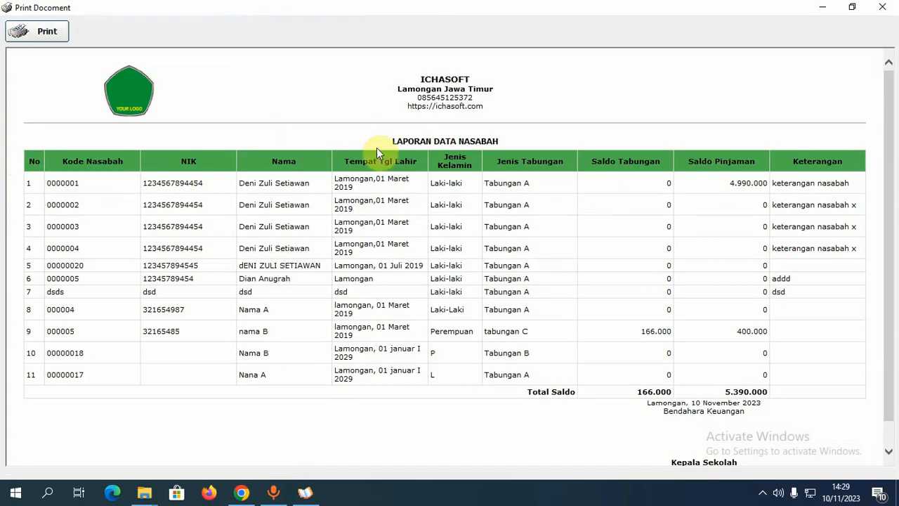
pyautogui.scroll(-1, 432, 143)
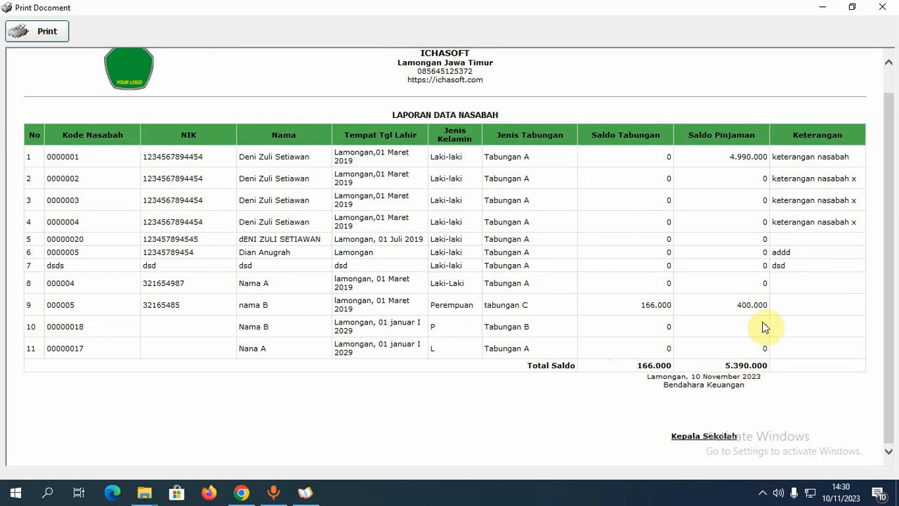
pyautogui.click(883, 7)
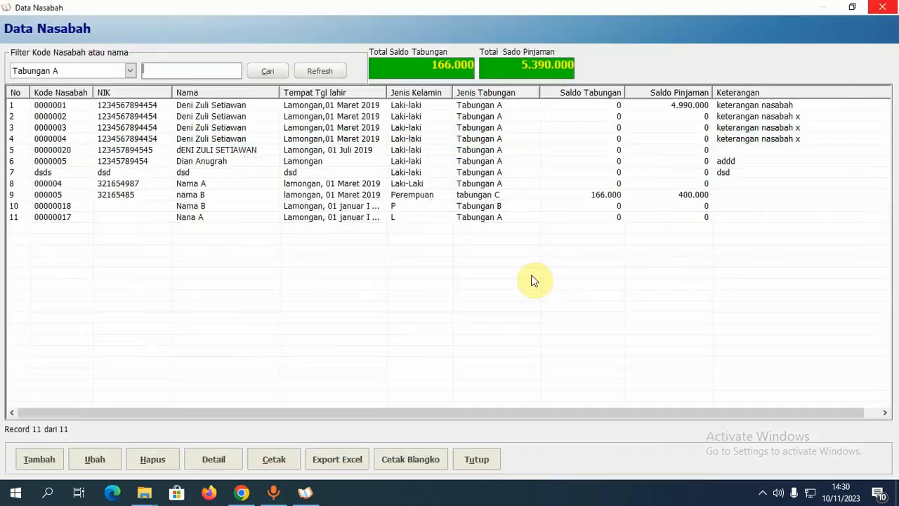
# - Close the Data Nasabah window to return to the Dashboard
pyautogui.click(310, 206)
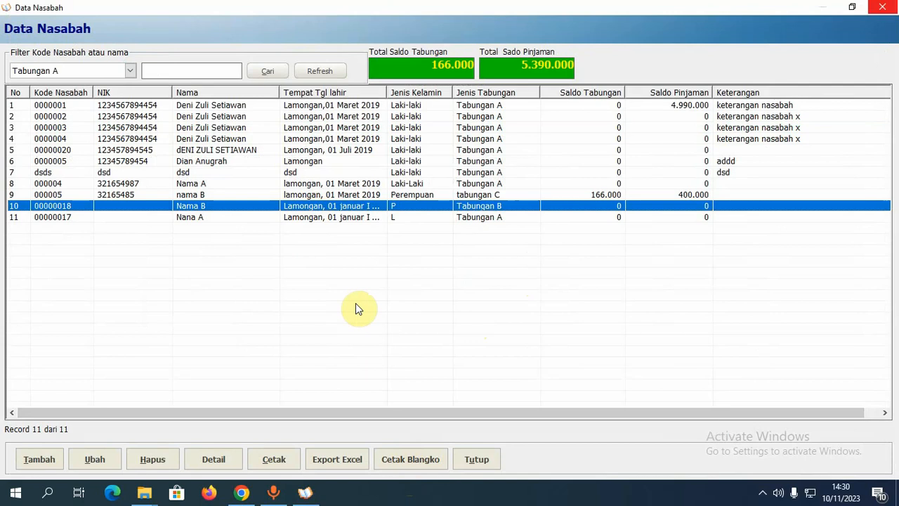
pyautogui.click(347, 150)
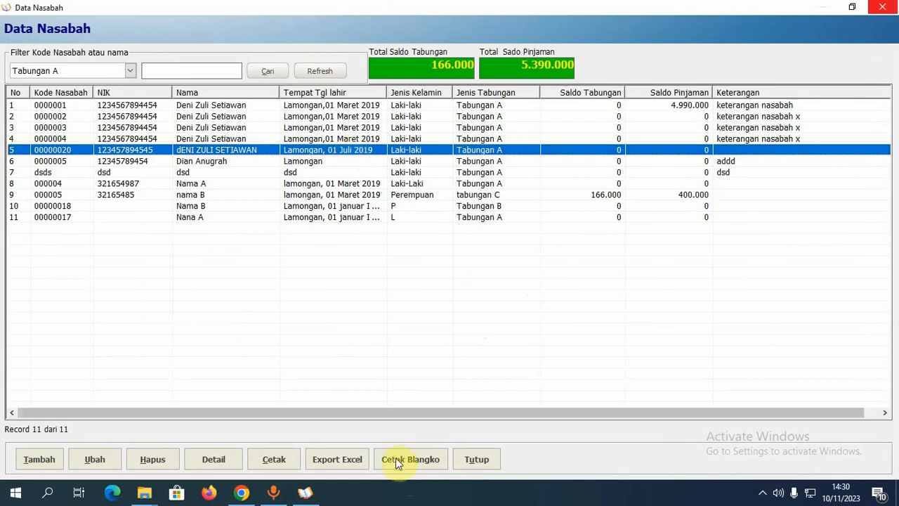
pyautogui.click(482, 463)
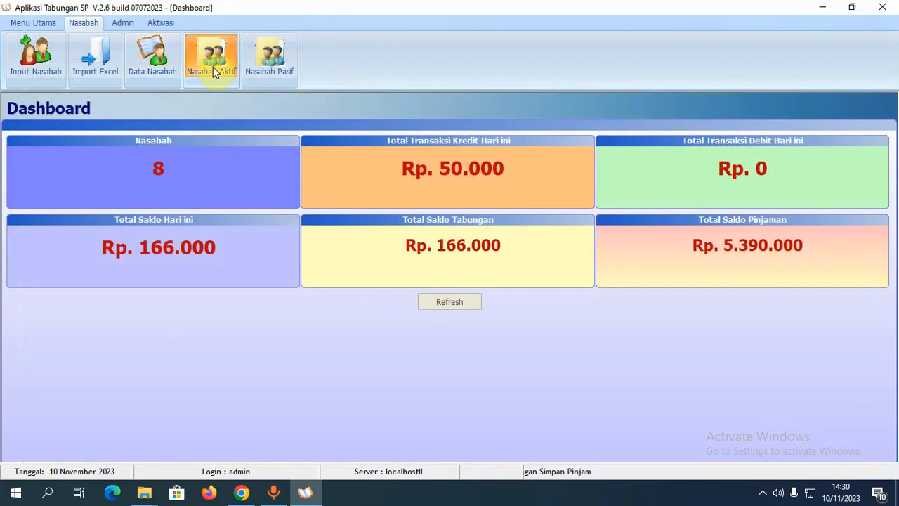
pyautogui.click(213, 67)
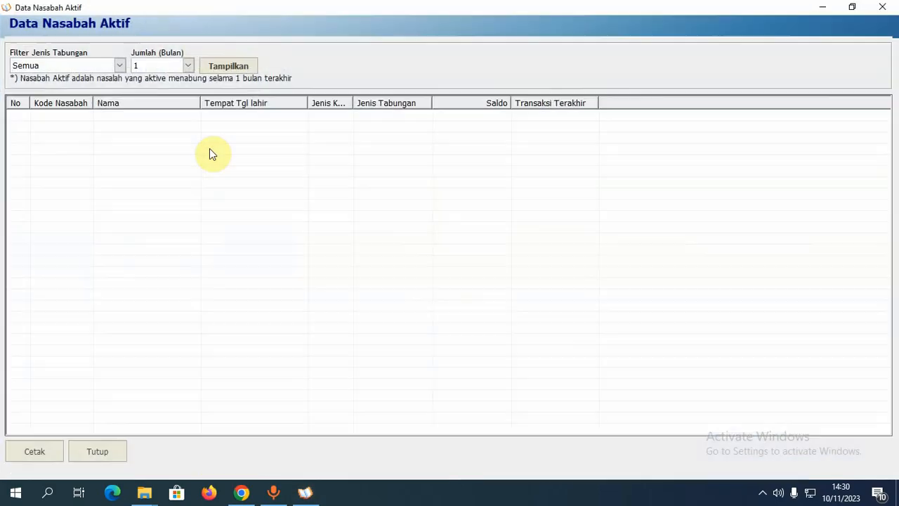
pyautogui.click(120, 67)
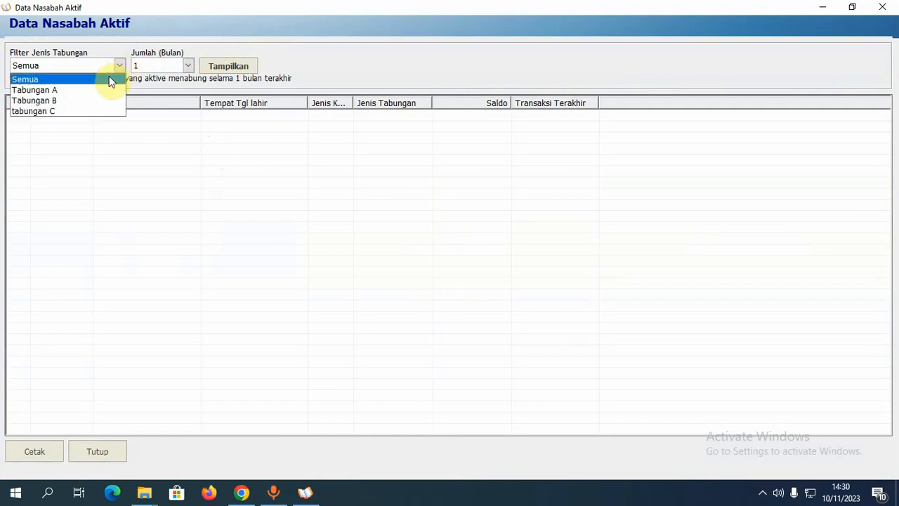
pyautogui.click(158, 79)
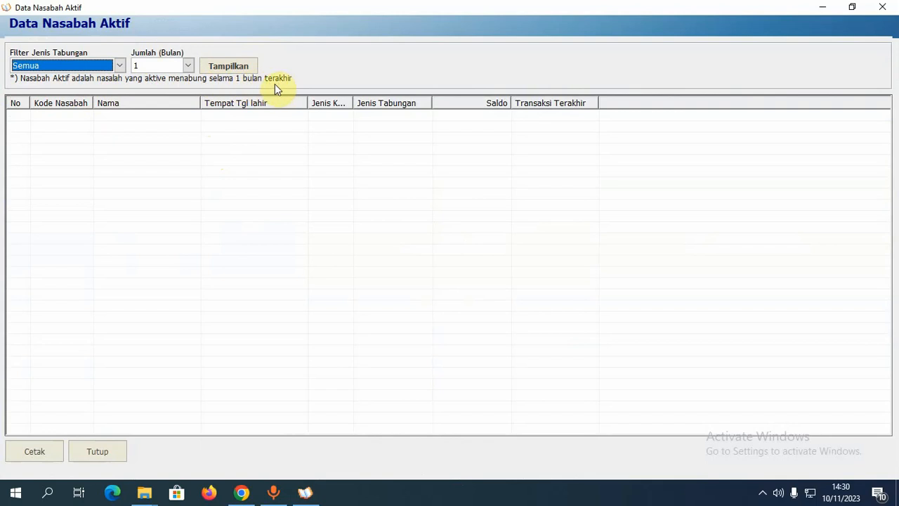
pyautogui.click(189, 68)
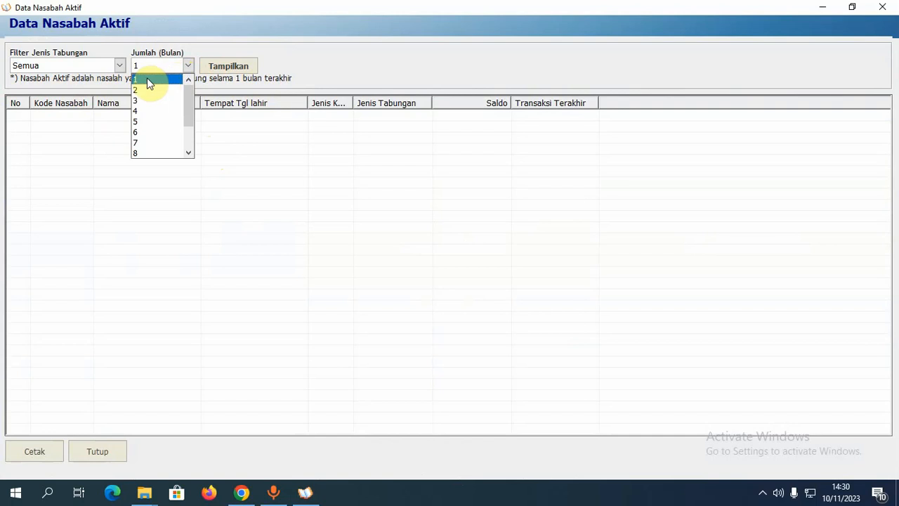
pyautogui.click(156, 80)
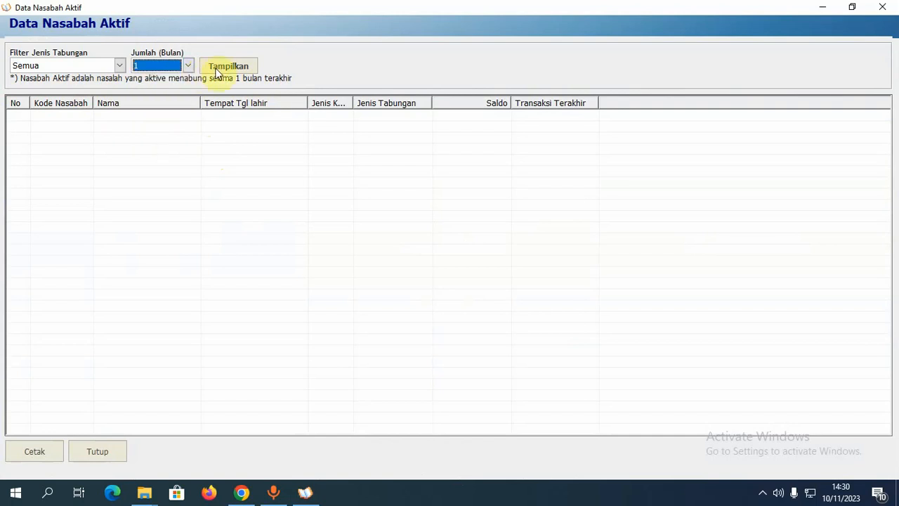
pyautogui.click(217, 68)
pyautogui.click(187, 67)
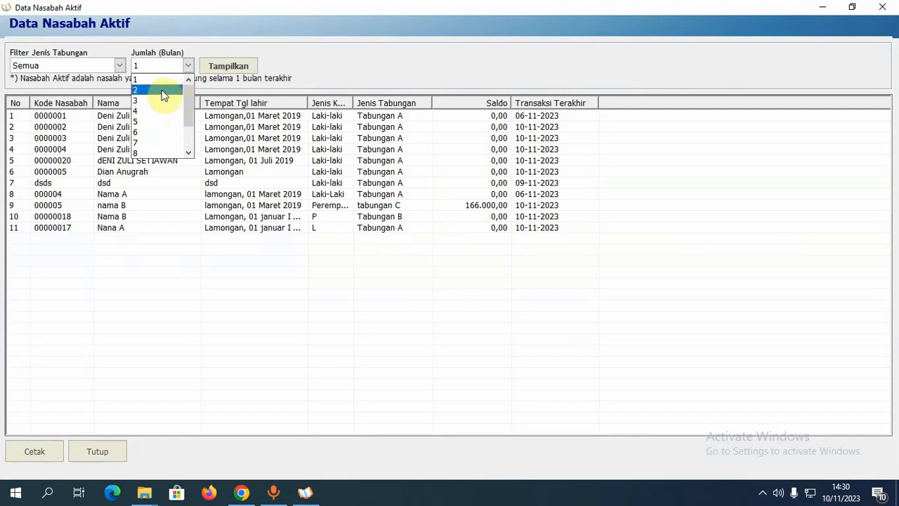
pyautogui.click(161, 90)
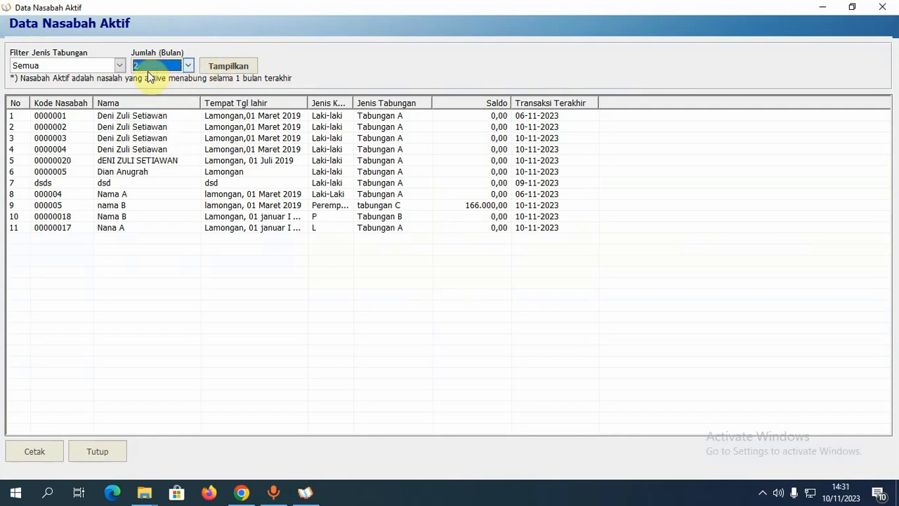
pyautogui.click(232, 73)
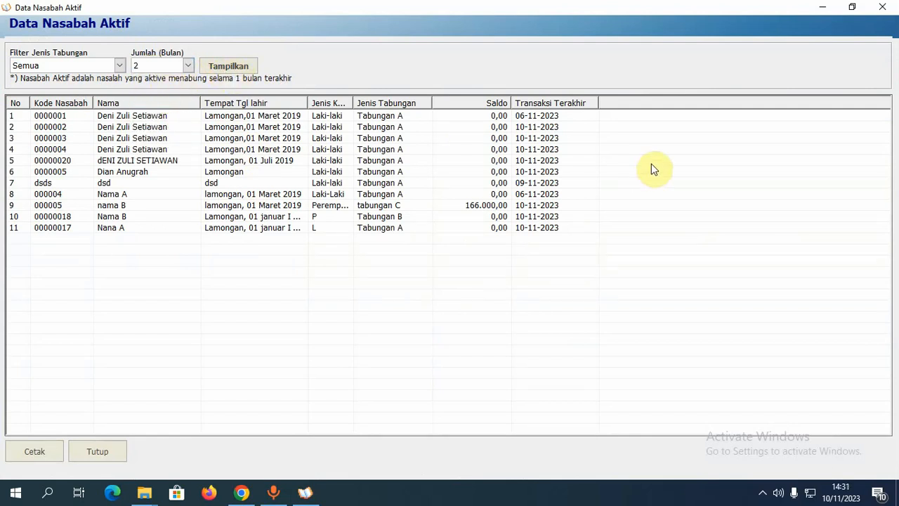
pyautogui.click(883, 12)
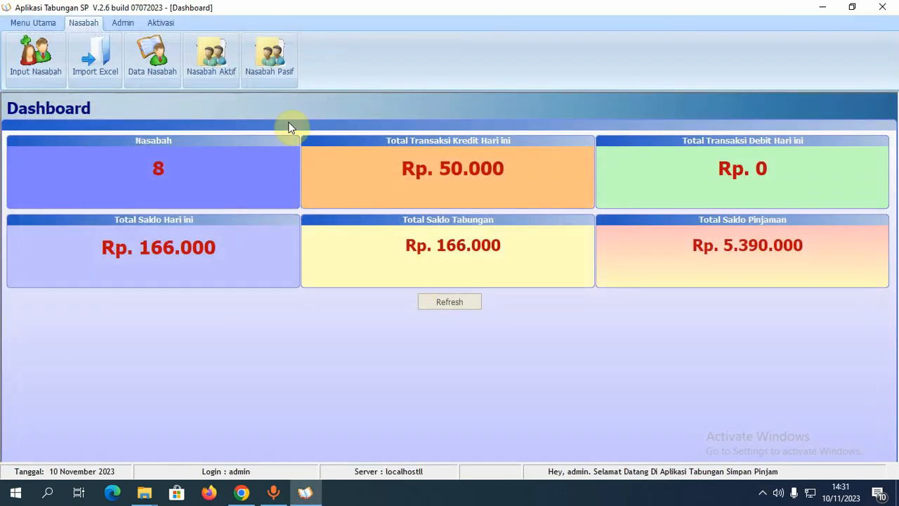
pyautogui.click(278, 65)
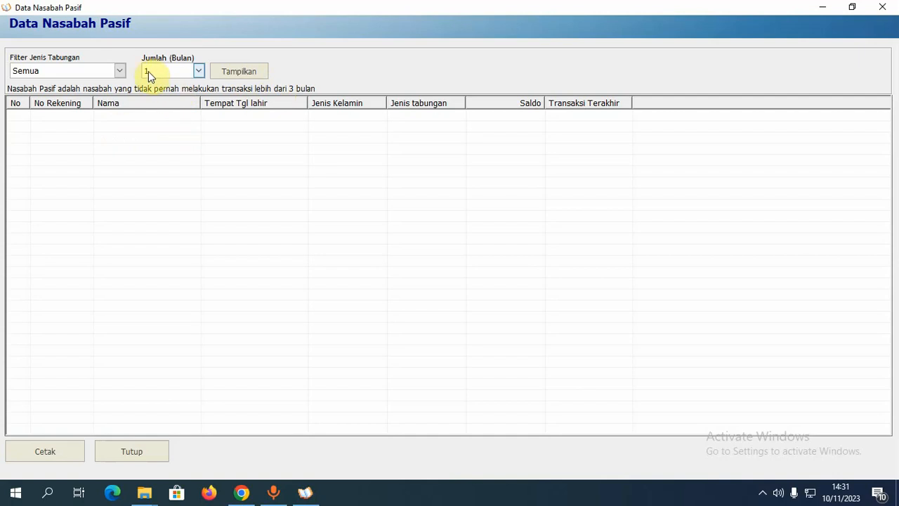
pyautogui.click(882, 7)
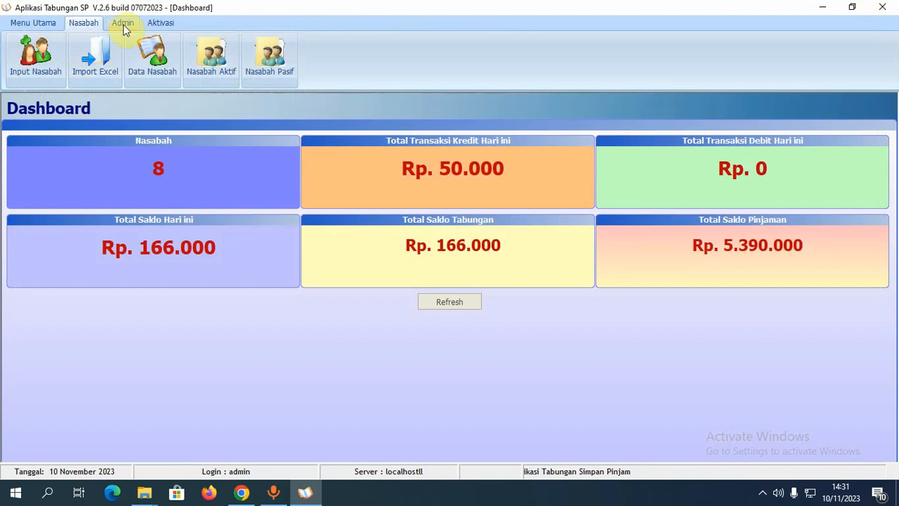
pyautogui.click(124, 25)
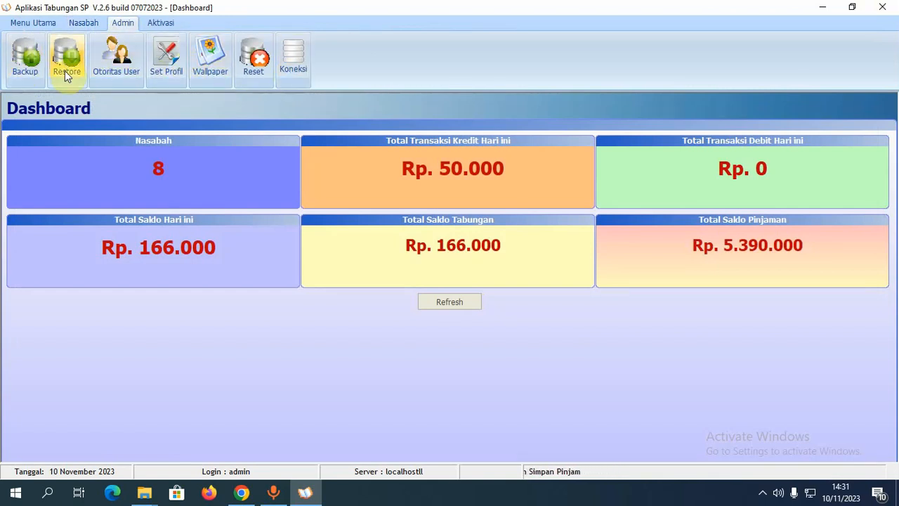
pyautogui.click(46, 26)
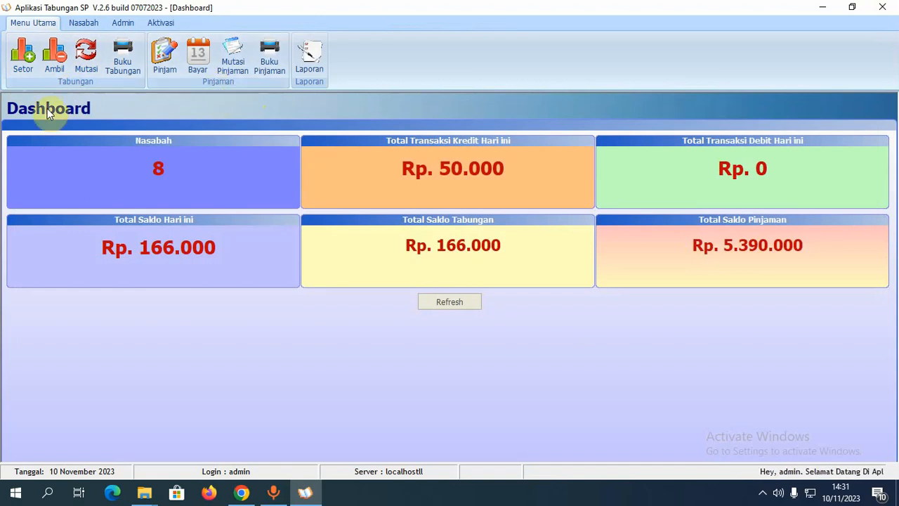
# - In the Setor form, load the customer by entering their account code
pyautogui.click(28, 69)
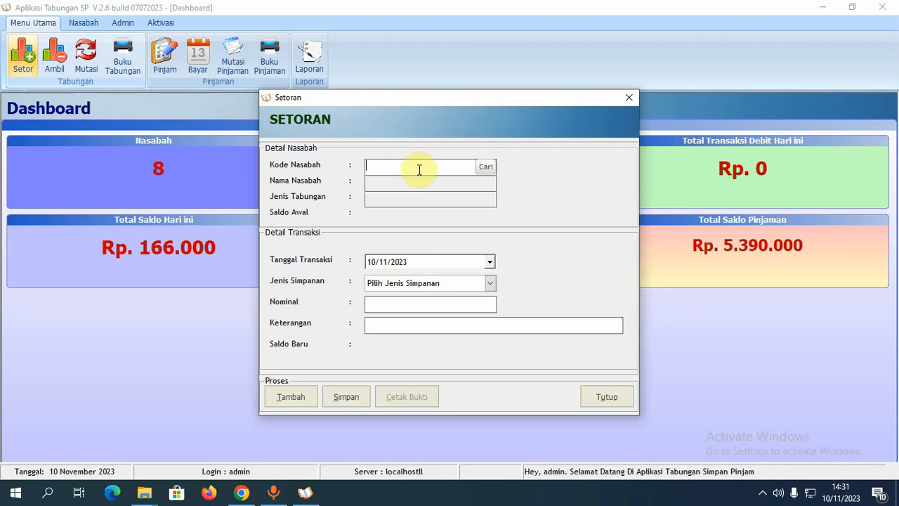
pyautogui.click(487, 169)
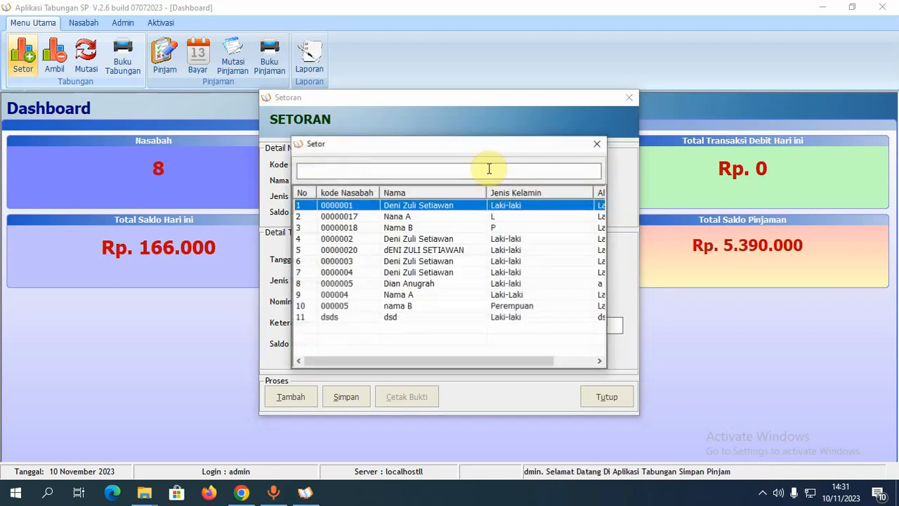
pyautogui.doubleClick(428, 302)
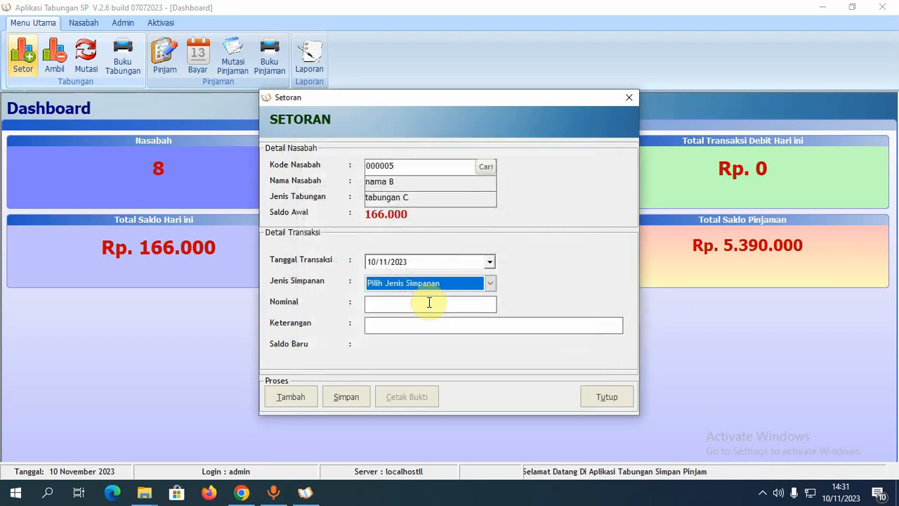
pyautogui.click(297, 399)
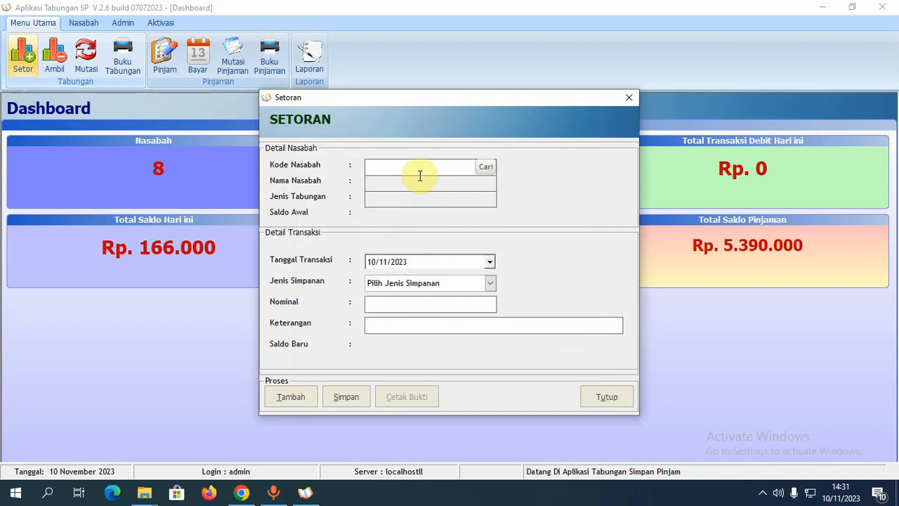
pyautogui.write('0000')
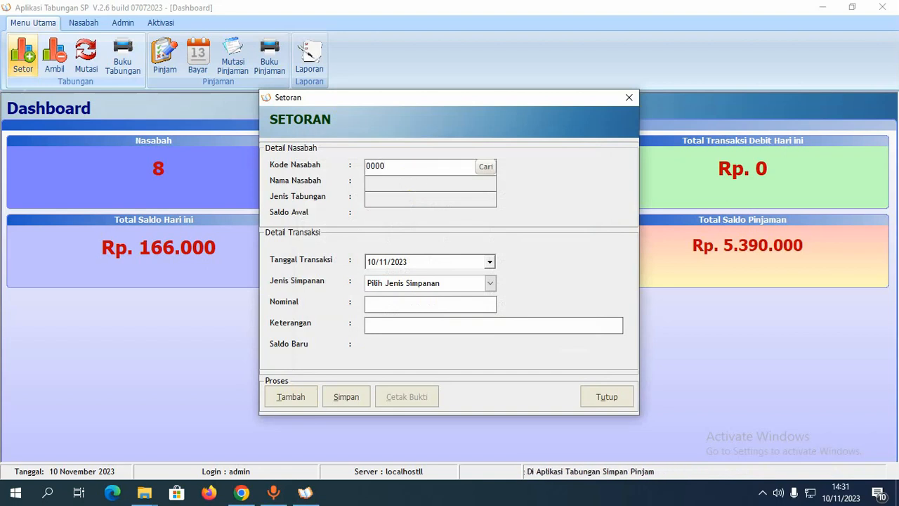
pyautogui.write('05')
pyautogui.press('Return')
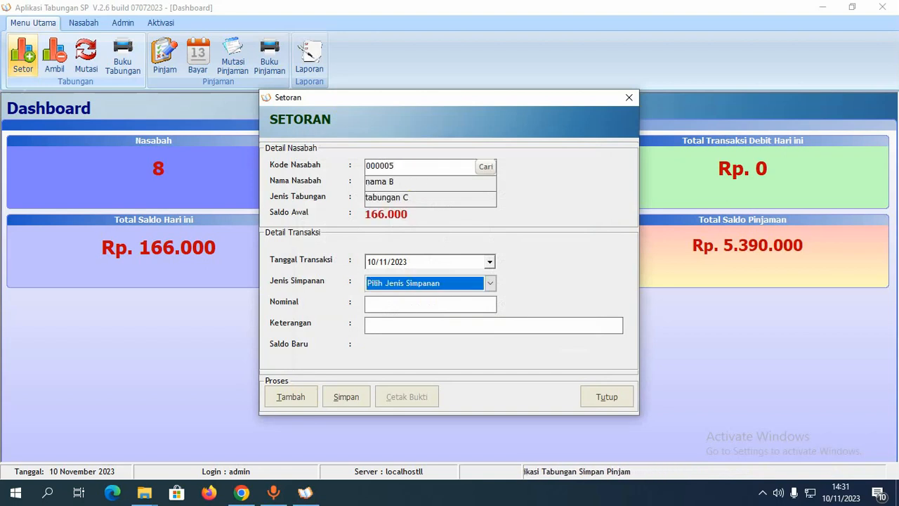
# - Deposit 50.000 as Simpanan Pokok and save it
pyautogui.click(419, 287)
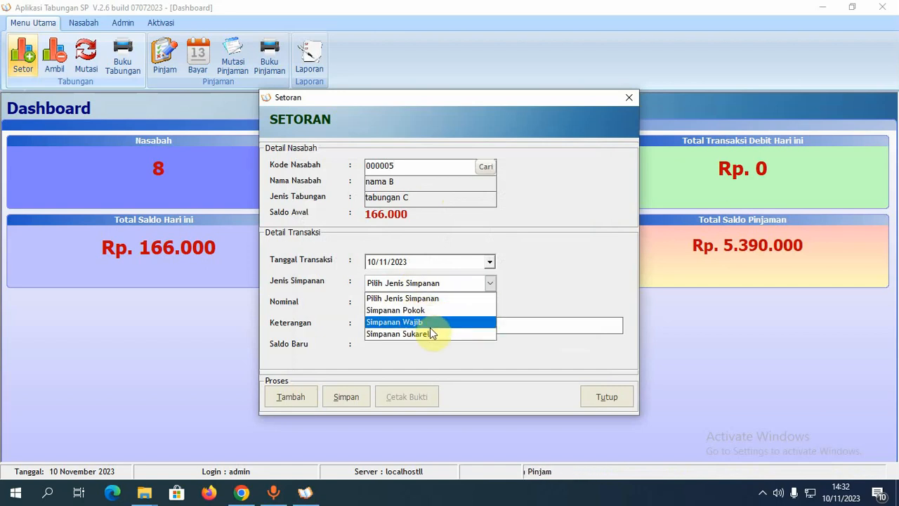
pyautogui.click(435, 313)
pyautogui.click(428, 303)
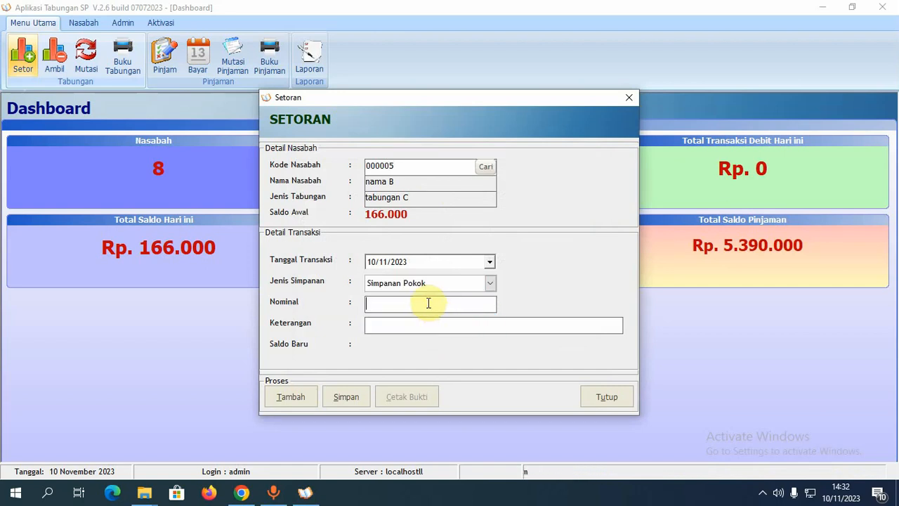
pyautogui.write('50.000')
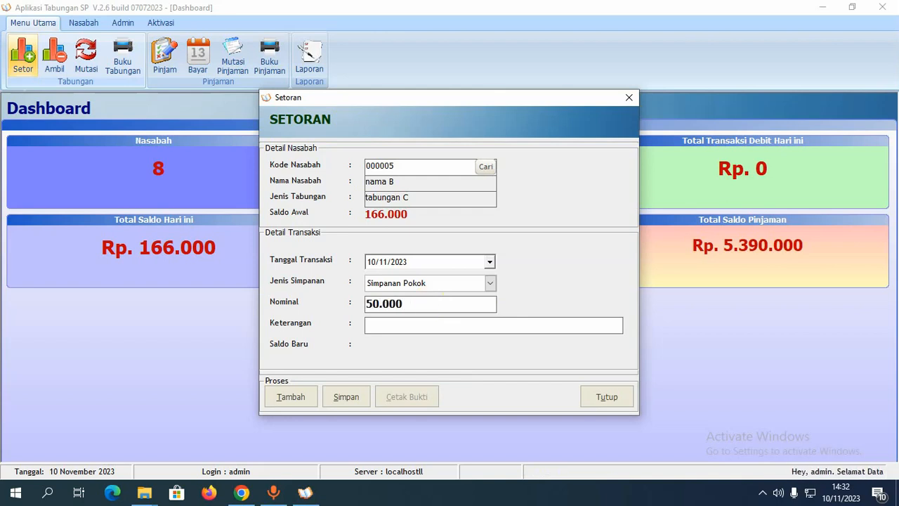
pyautogui.press('Return')
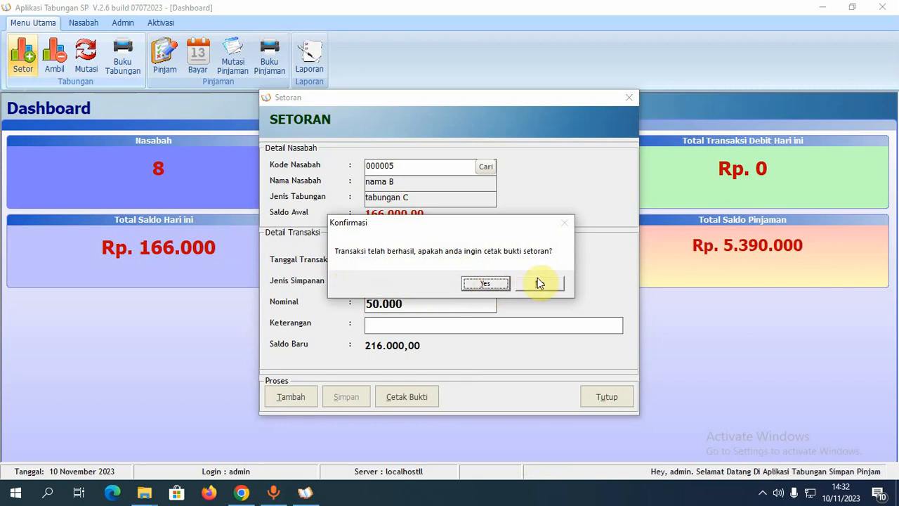
# - Accept printing the receipt, cancel the CutePDF Writer save, and close the Setoran form
pyautogui.click(488, 284)
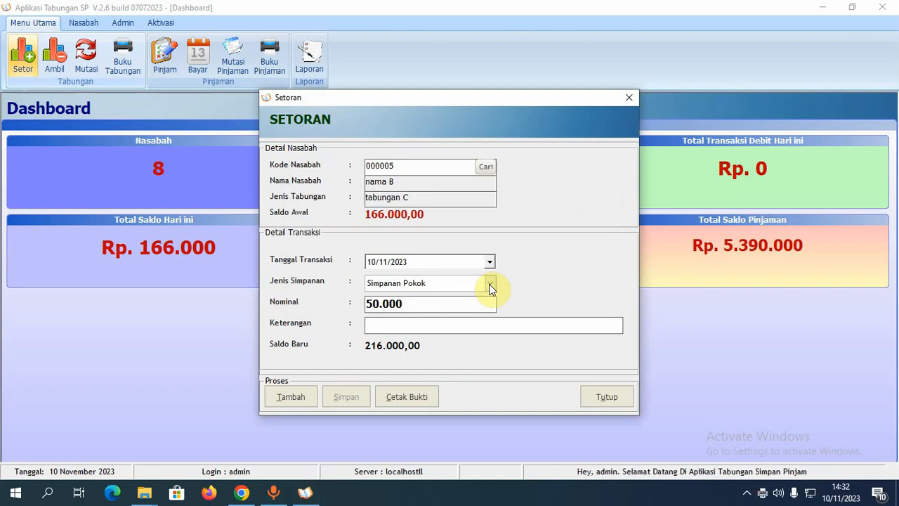
pyautogui.moveTo(447, 101); pyautogui.dragTo(455, 86)
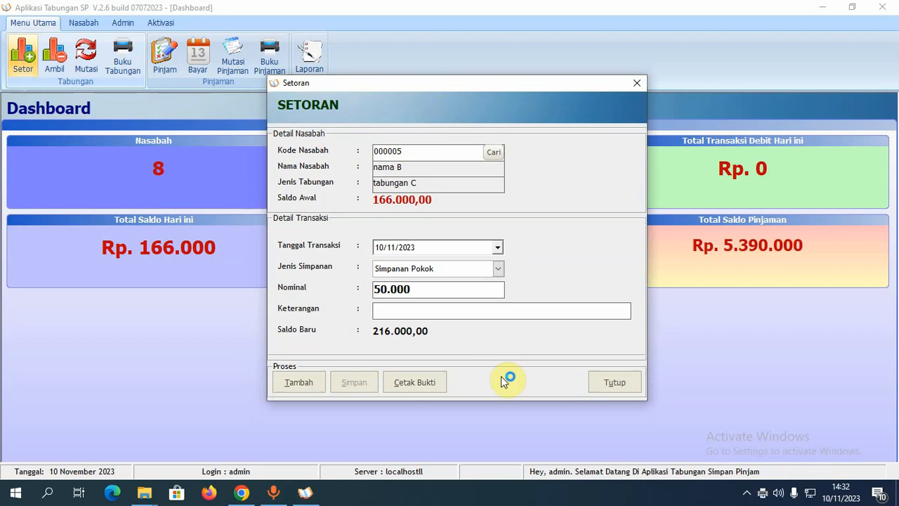
pyautogui.click(748, 495)
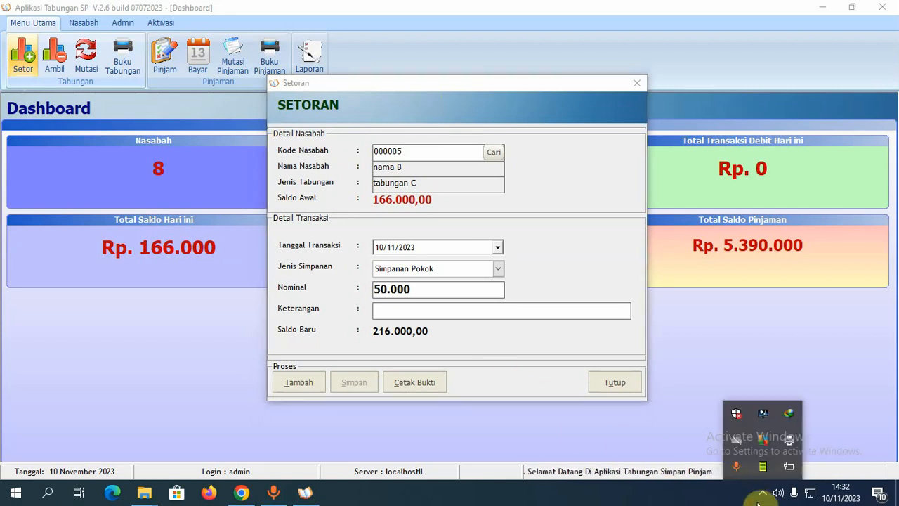
pyautogui.click(765, 494)
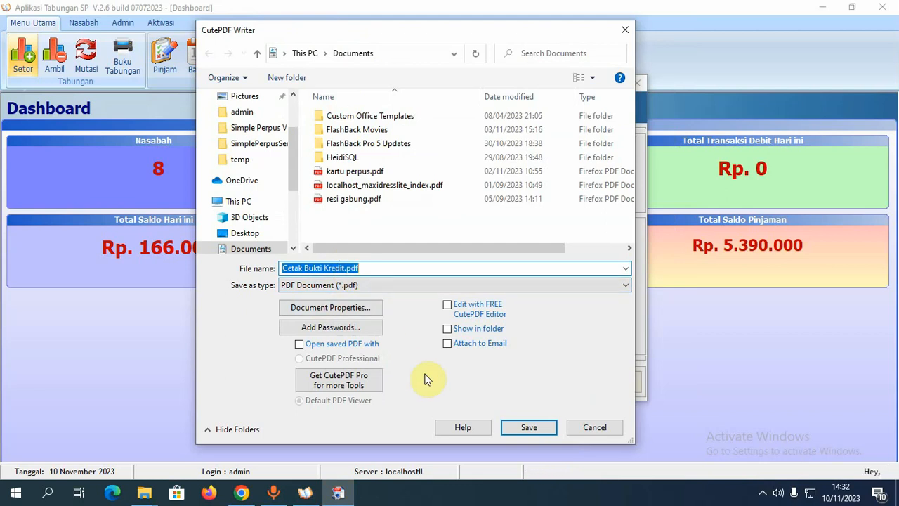
pyautogui.click(590, 425)
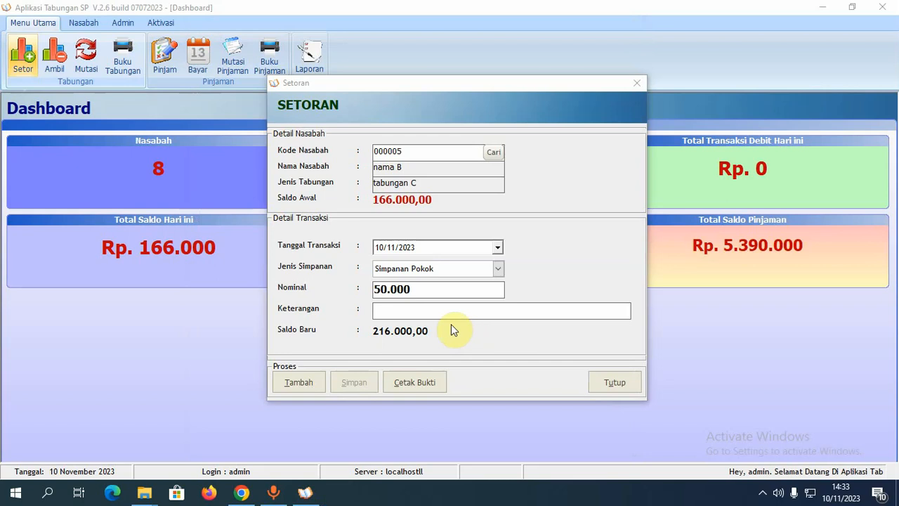
pyautogui.click(618, 384)
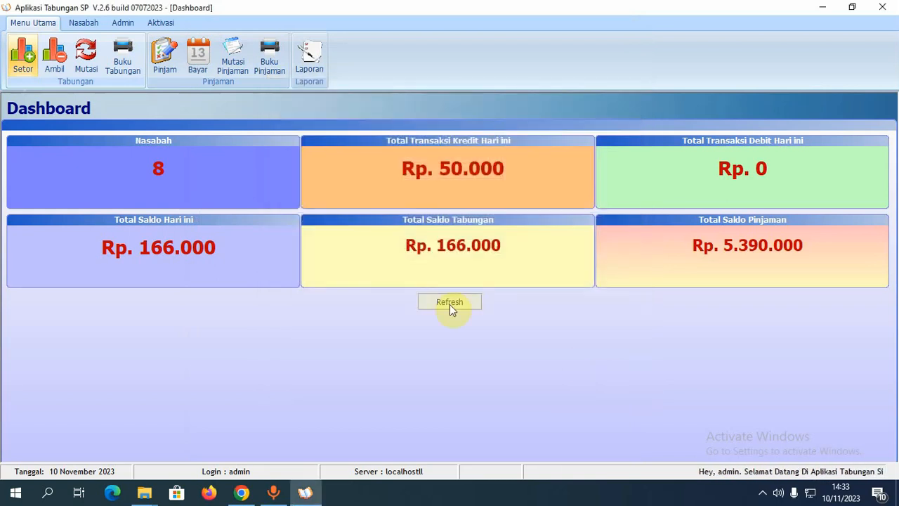
# - In the Ambil form, load the customer by entering their account number
pyautogui.click(54, 57)
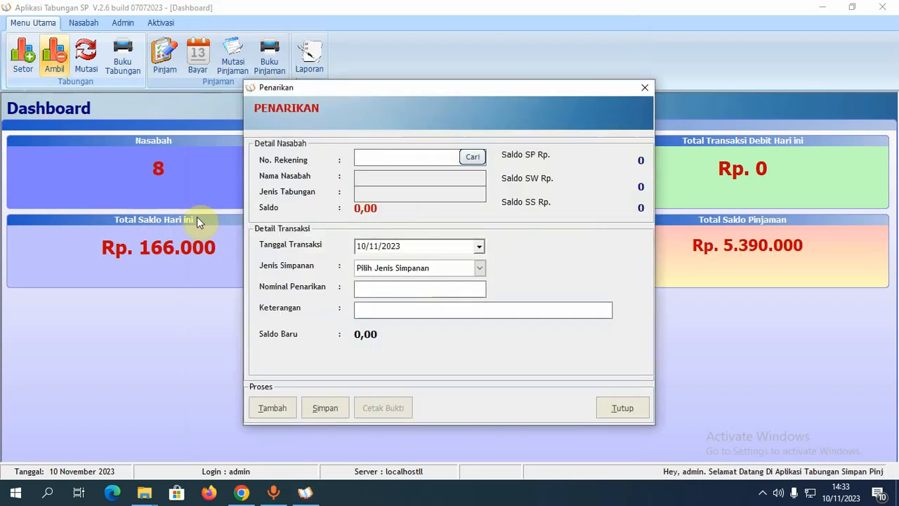
pyautogui.click(395, 154)
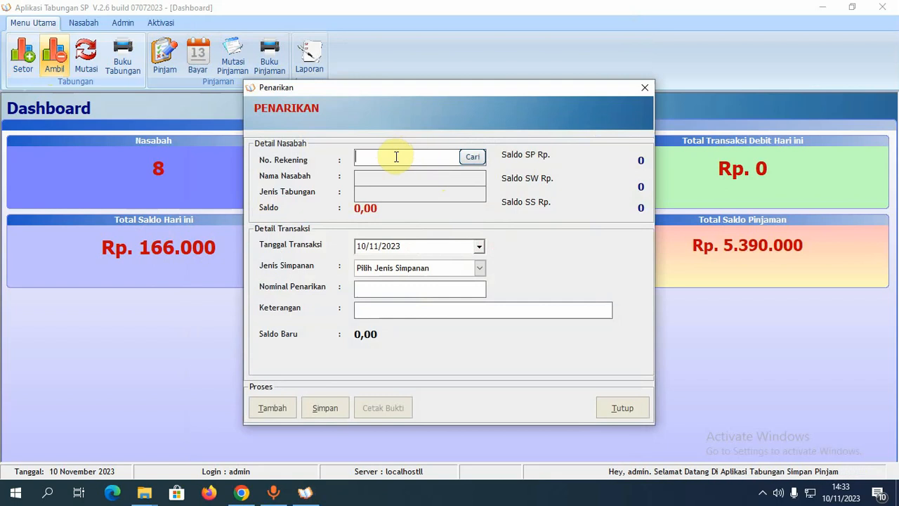
pyautogui.write('000005')
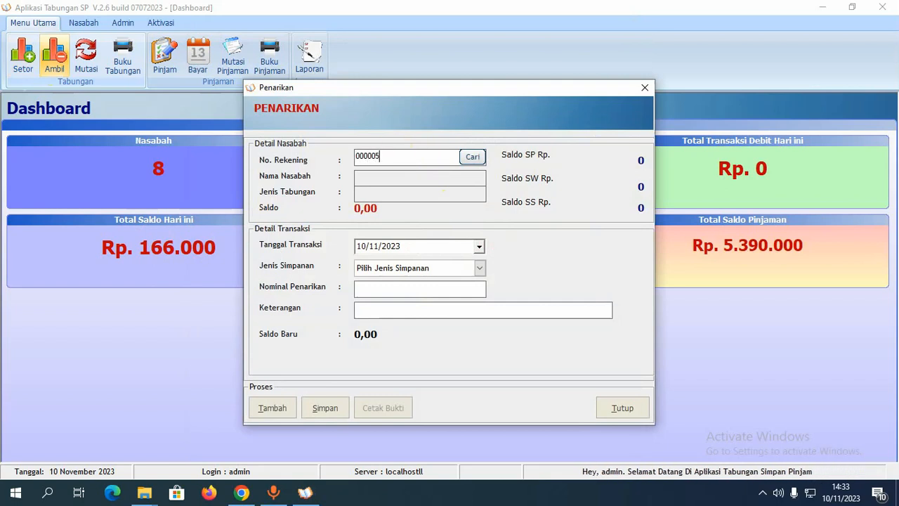
pyautogui.press('Return')
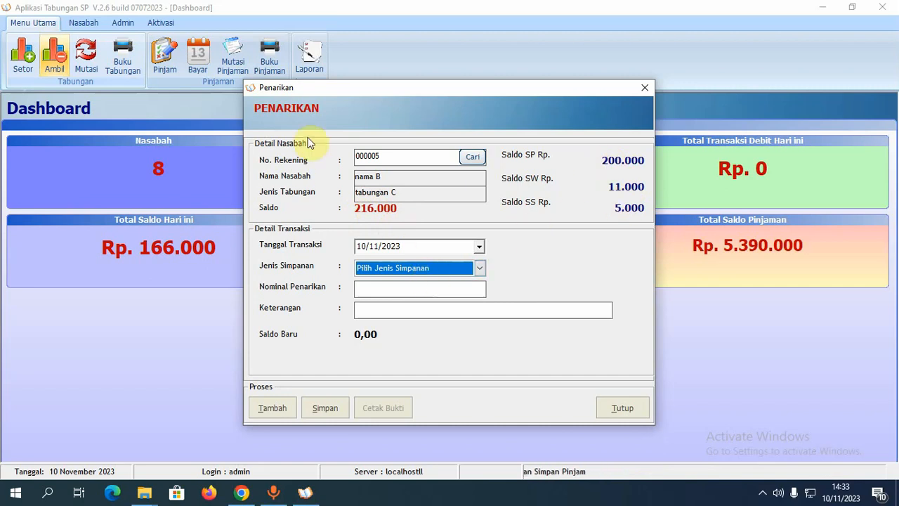
# - Request a 250.000 Simpanan Pokok withdrawal
pyautogui.click(413, 268)
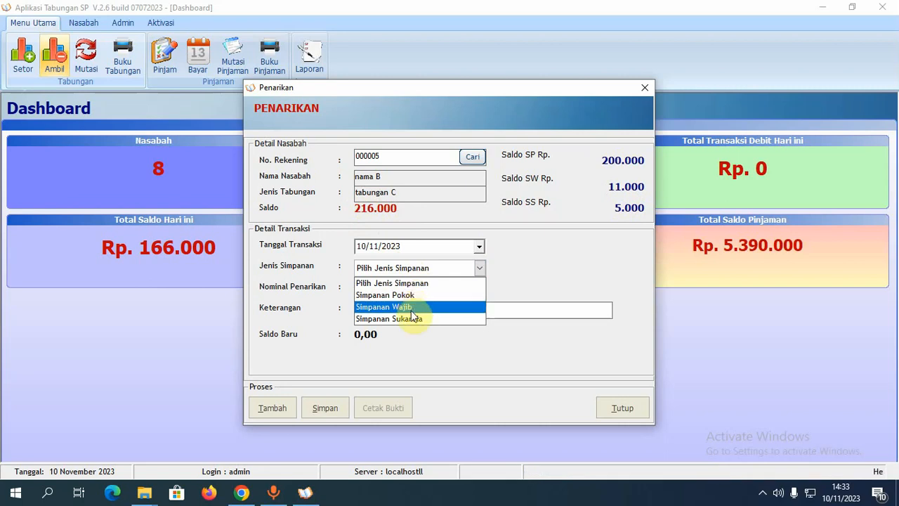
pyautogui.click(404, 295)
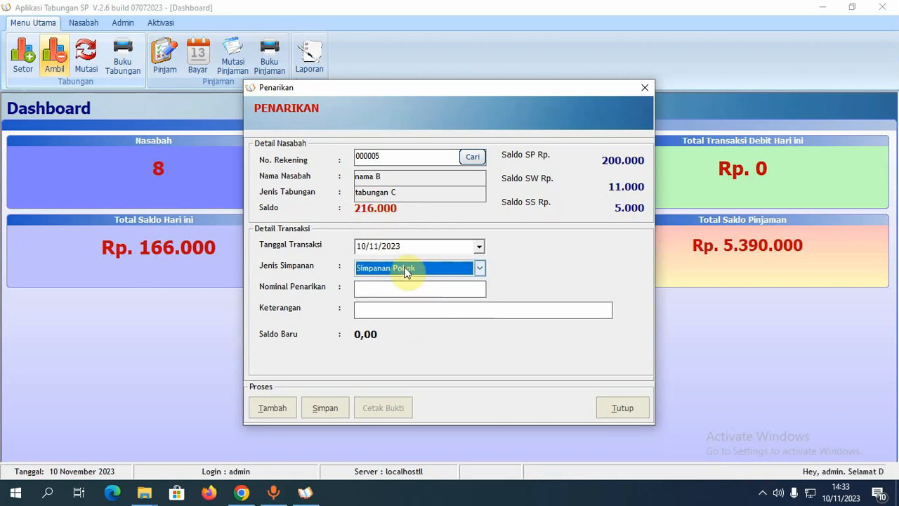
pyautogui.click(388, 289)
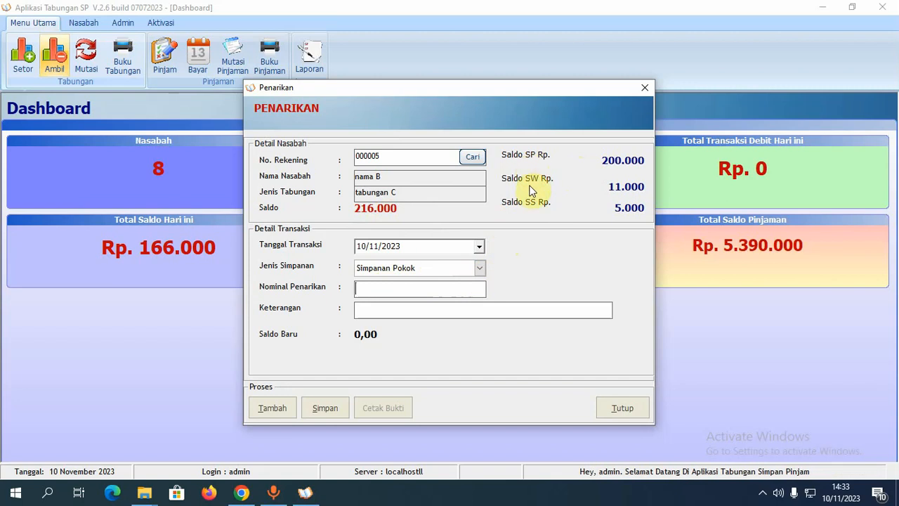
pyautogui.click(479, 267)
pyautogui.click(479, 267)
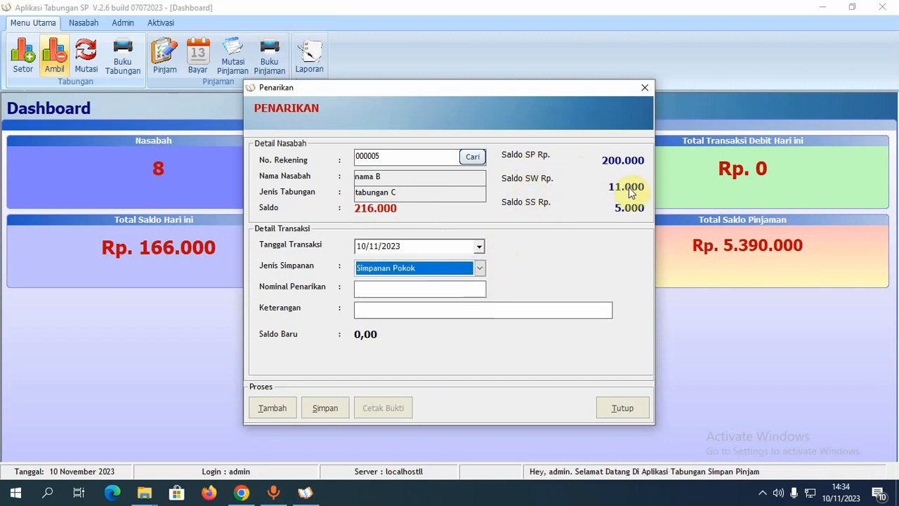
pyautogui.click(421, 288)
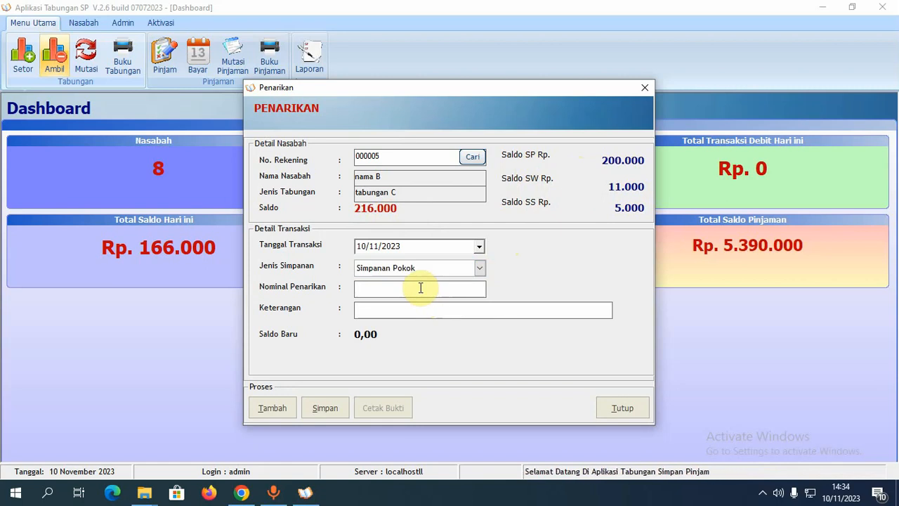
pyautogui.write('25')
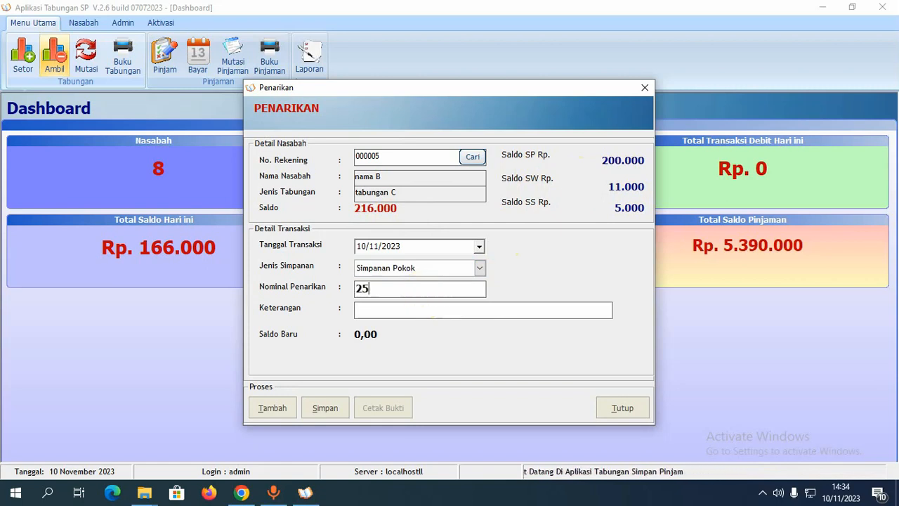
pyautogui.write('00000')
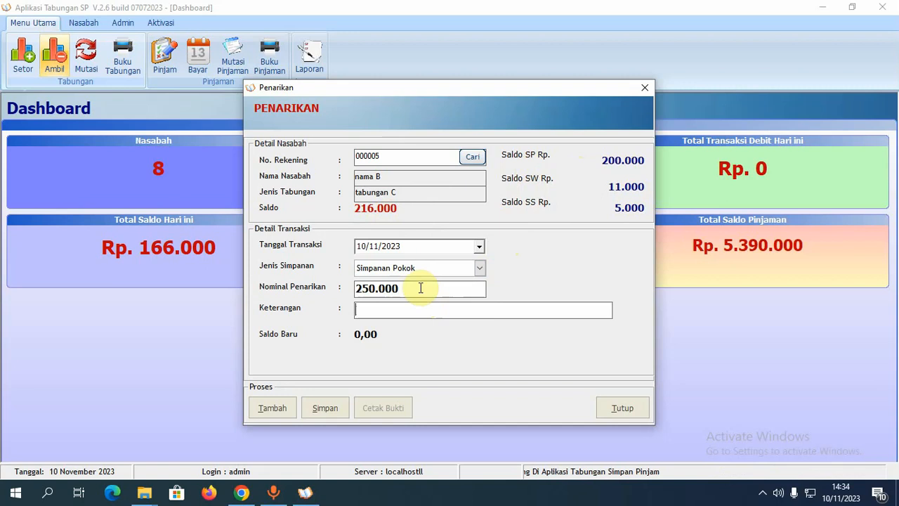
pyautogui.press('Return')
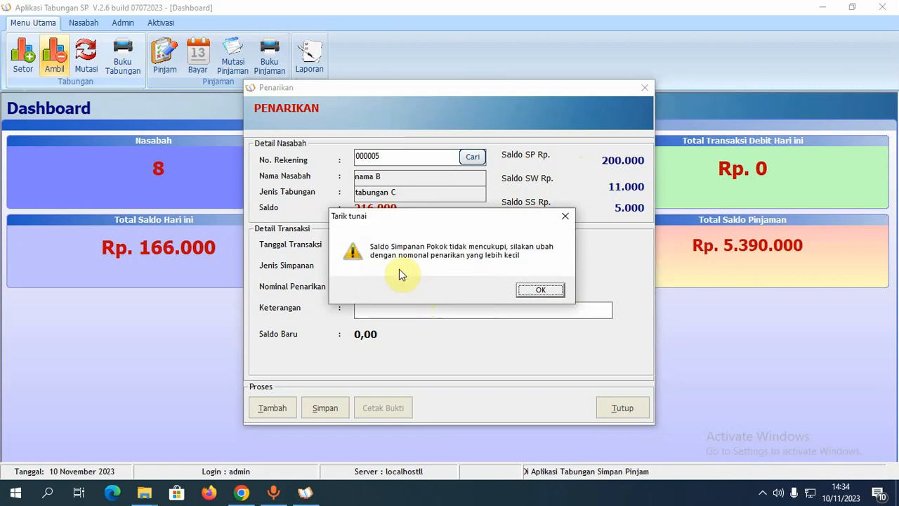
# - Change the withdrawal to 5.000, save it without a receipt, and open Data Mutasi Tabungan
pyautogui.click(540, 289)
pyautogui.moveTo(401, 288); pyautogui.dragTo(276, 290)
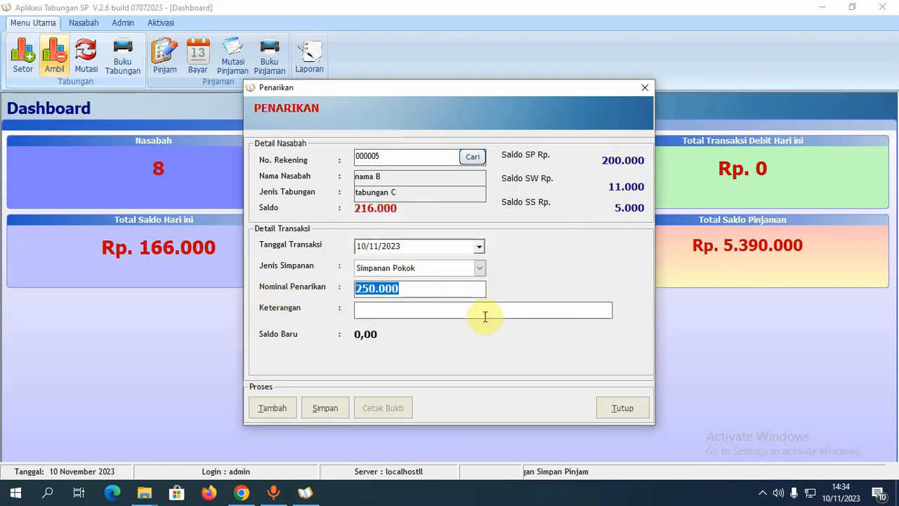
pyautogui.write('5')
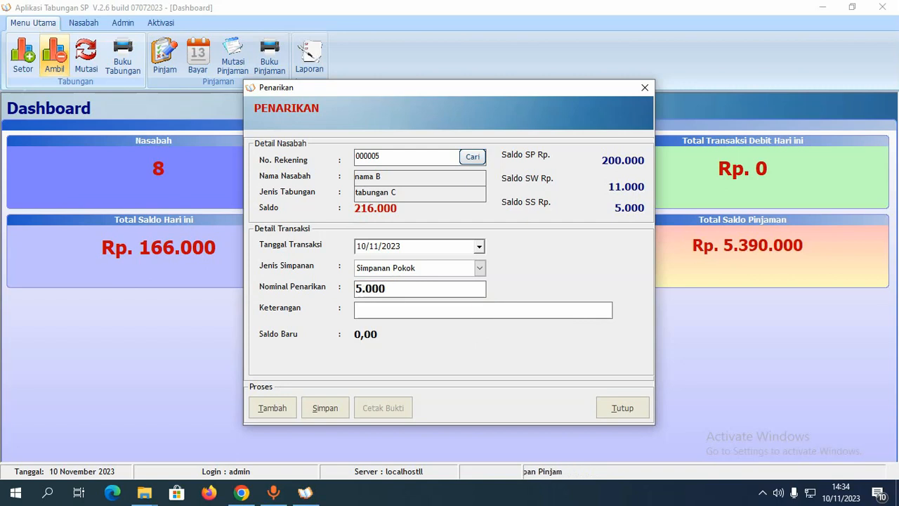
pyautogui.hotkey('alt', 's')
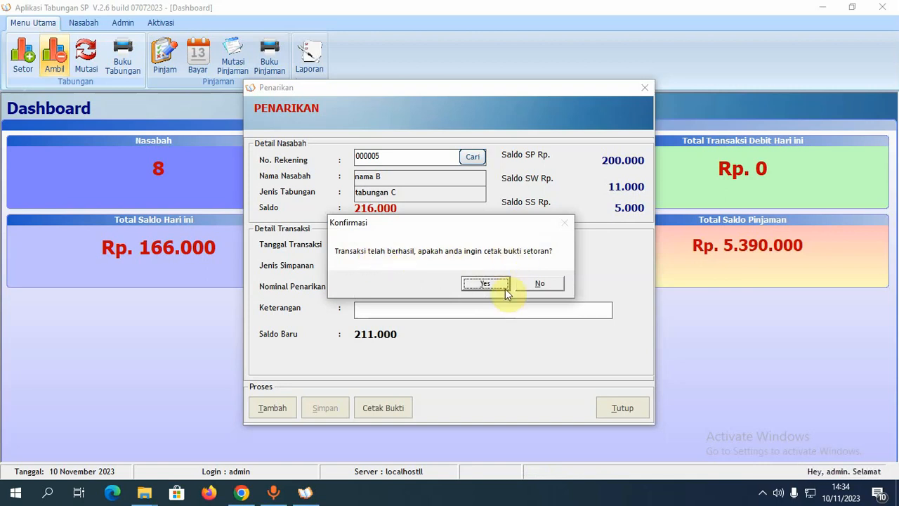
pyautogui.click(540, 286)
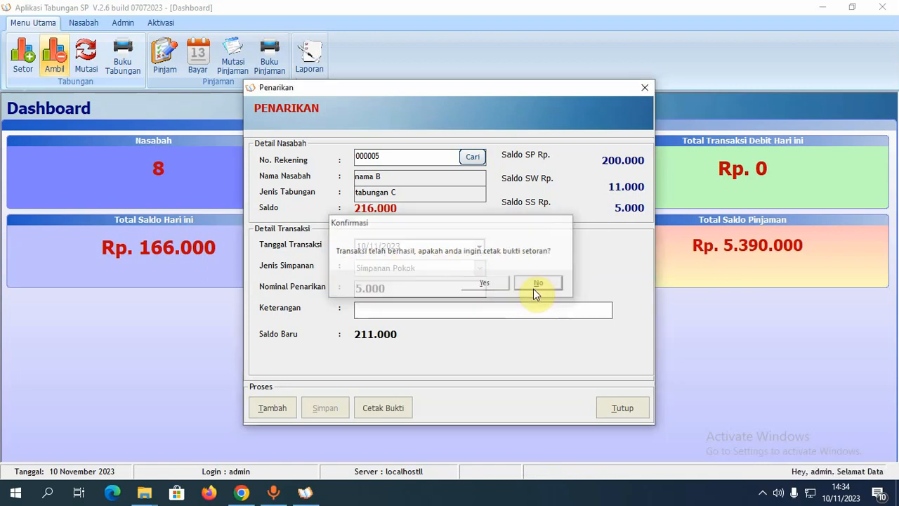
pyautogui.click(607, 405)
pyautogui.click(86, 56)
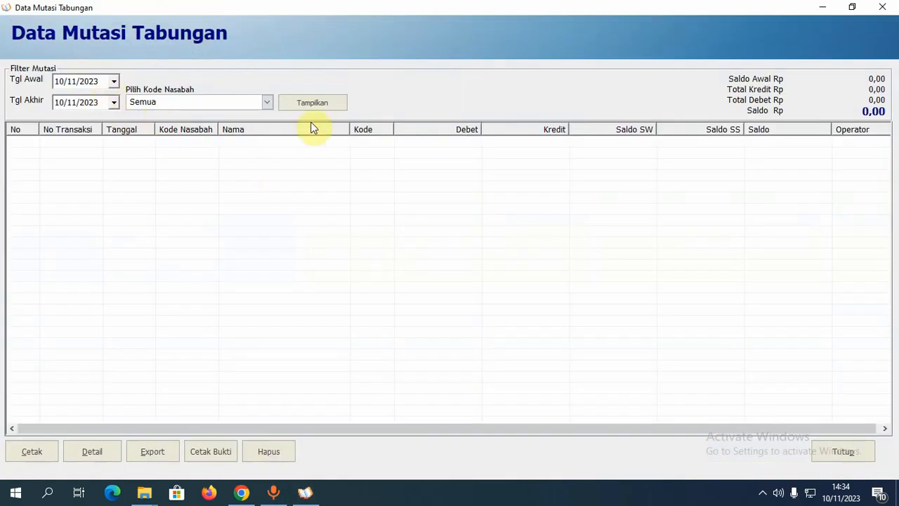
# - Show today's mutations, then filter to a customer code that returns 'Tidak ada data mutasi'
pyautogui.click(324, 103)
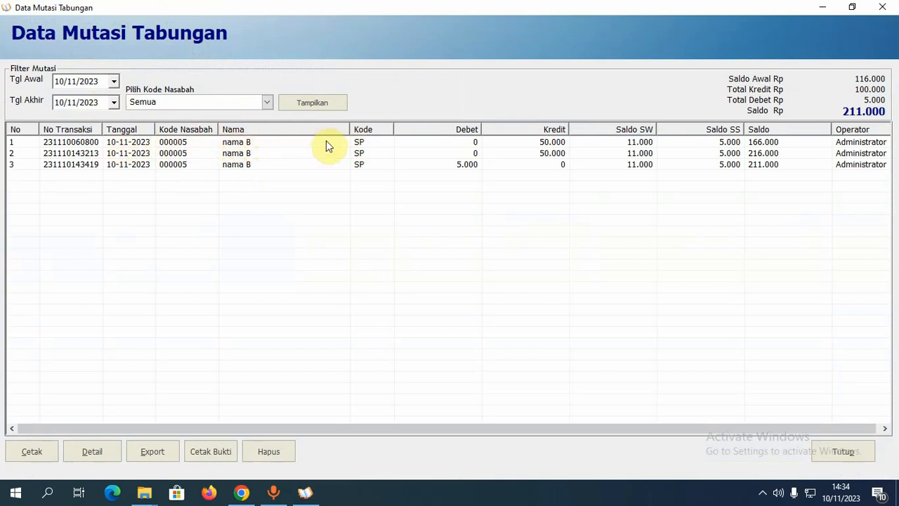
pyautogui.click(641, 143)
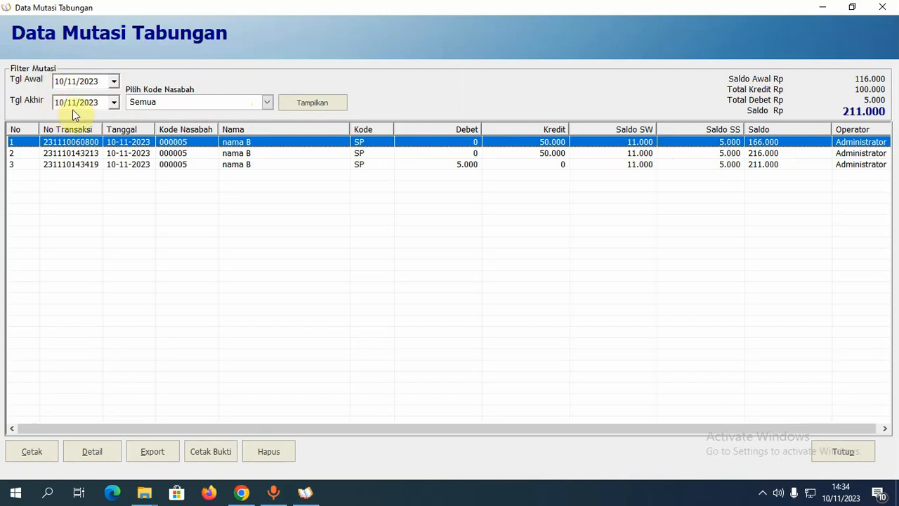
pyautogui.click(266, 102)
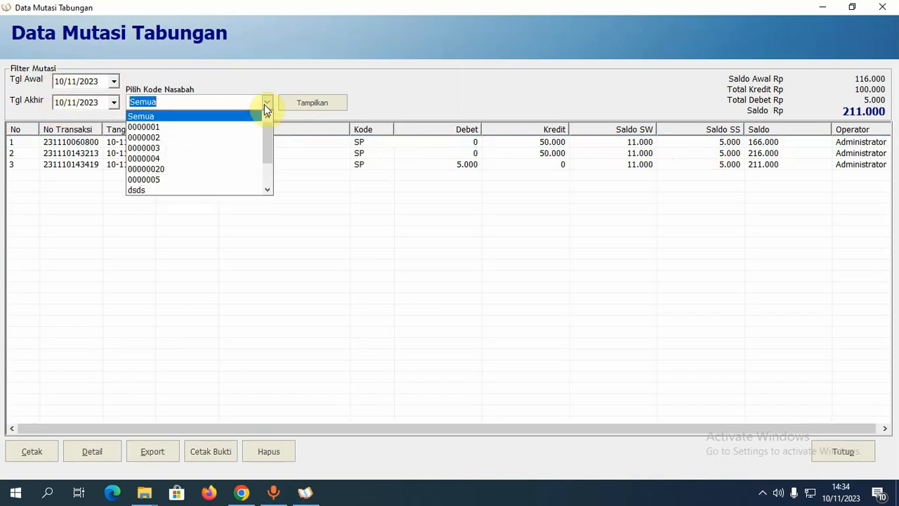
pyautogui.click(211, 102)
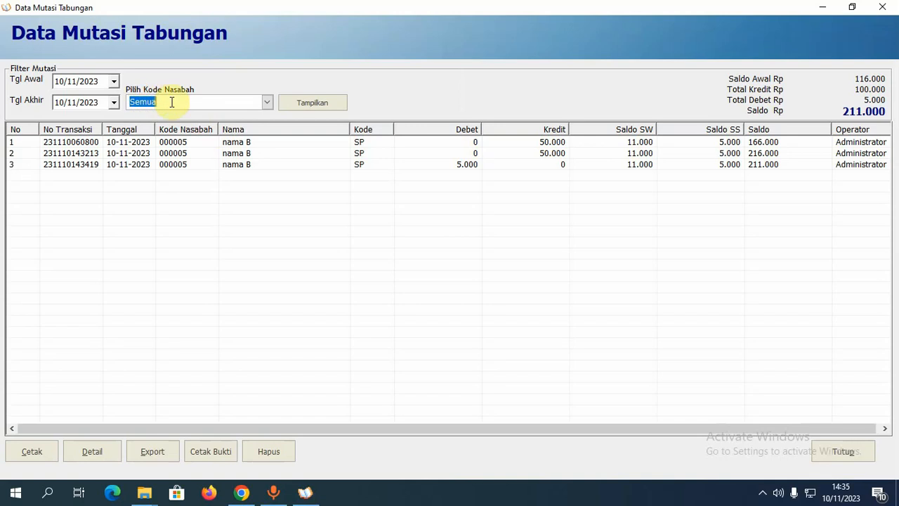
pyautogui.click(267, 103)
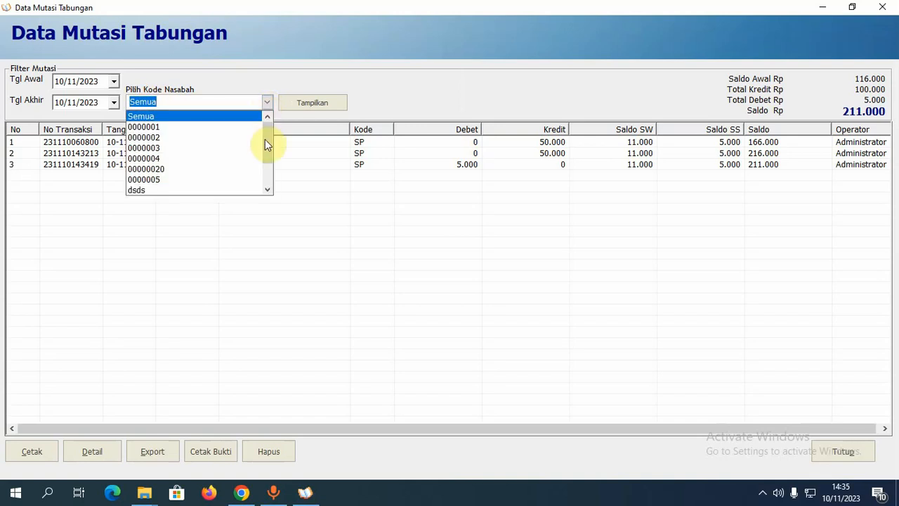
pyautogui.moveTo(264, 139); pyautogui.dragTo(269, 160)
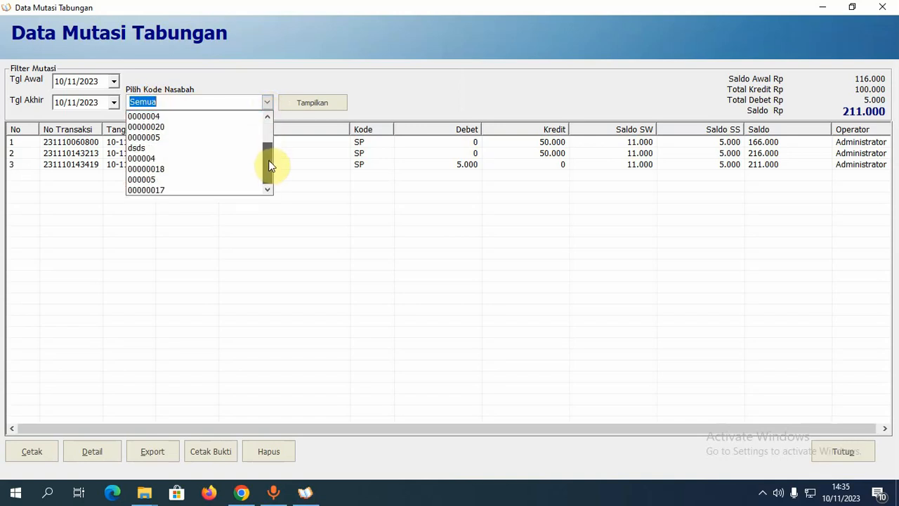
pyautogui.click(219, 139)
pyautogui.click(313, 106)
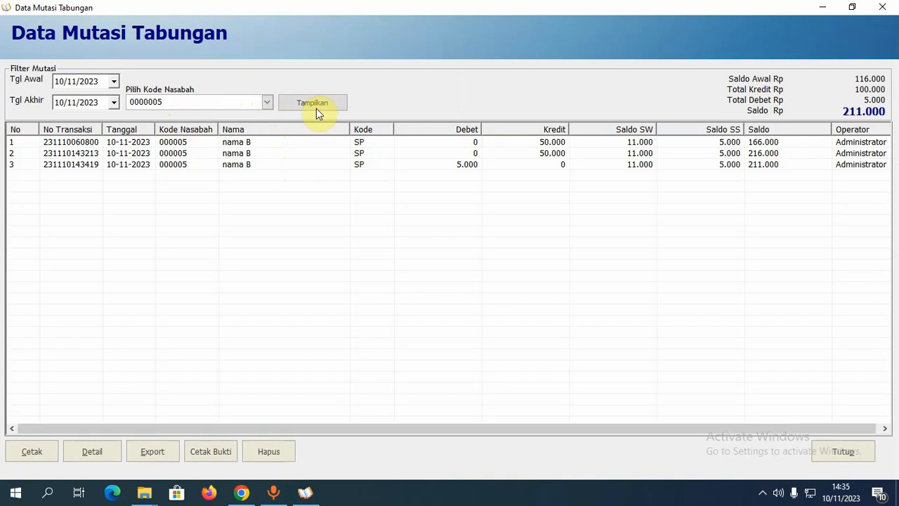
pyautogui.click(522, 294)
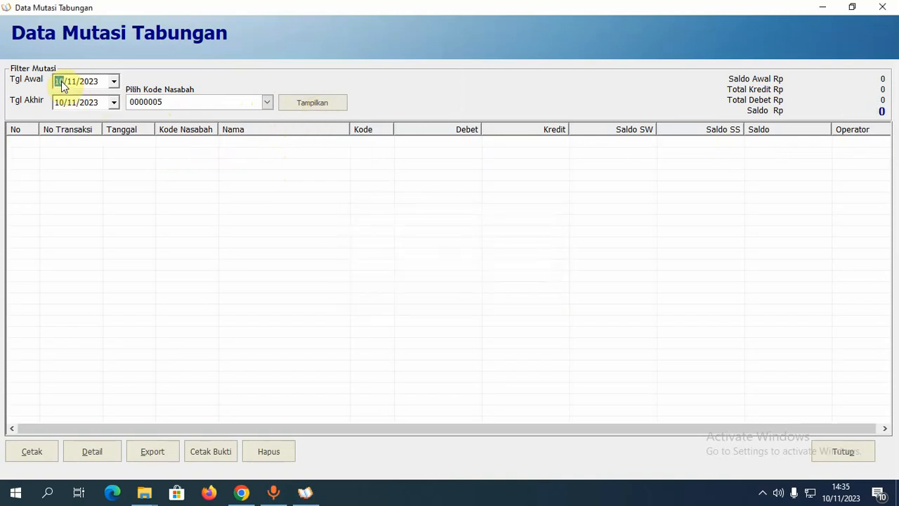
# - Widen the start date to 07/11/2023 and dismiss the no-data message
pyautogui.write('07')
pyautogui.click(312, 104)
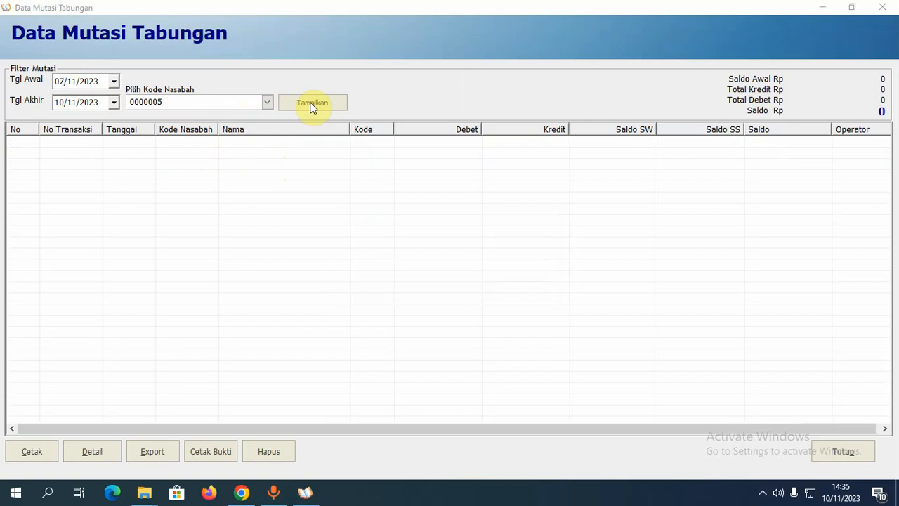
pyautogui.click(527, 289)
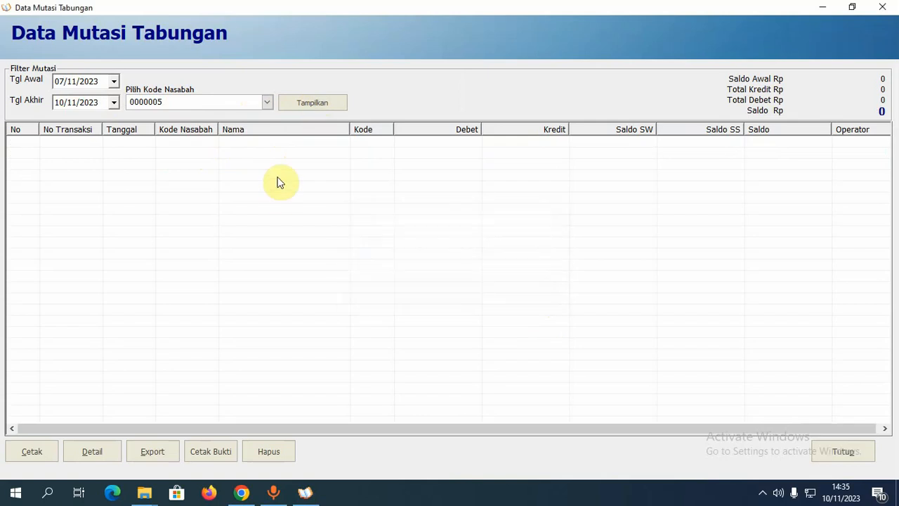
# - Filter to the customer's six-digit code and preview the seven-row mutation report
pyautogui.click(267, 103)
pyautogui.click(202, 183)
pyautogui.click(313, 107)
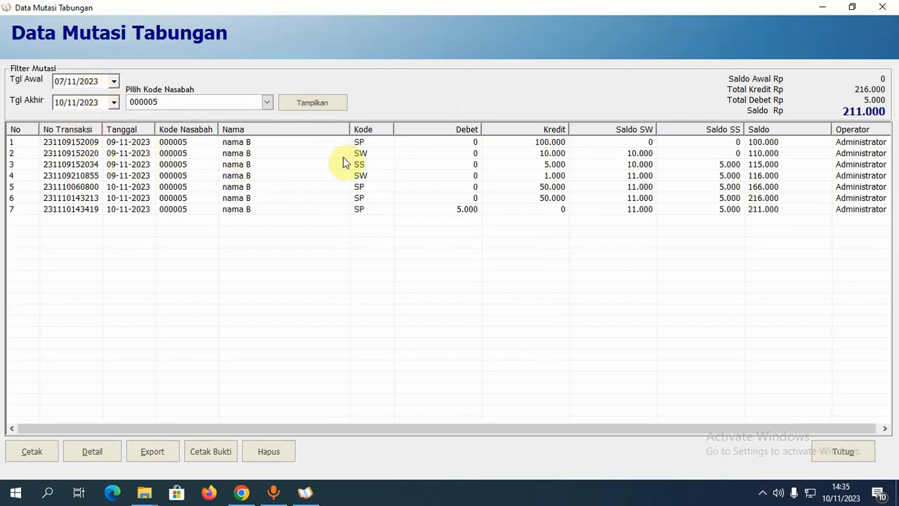
pyautogui.click(766, 176)
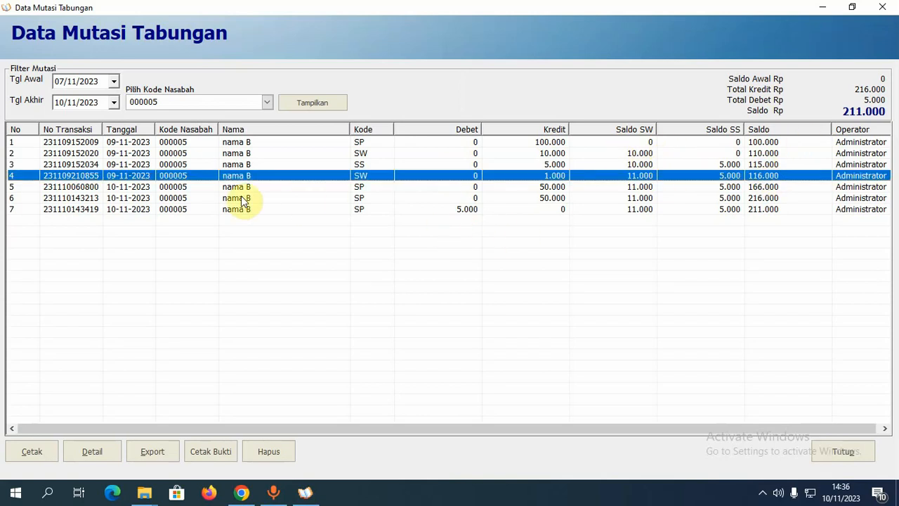
pyautogui.click(32, 452)
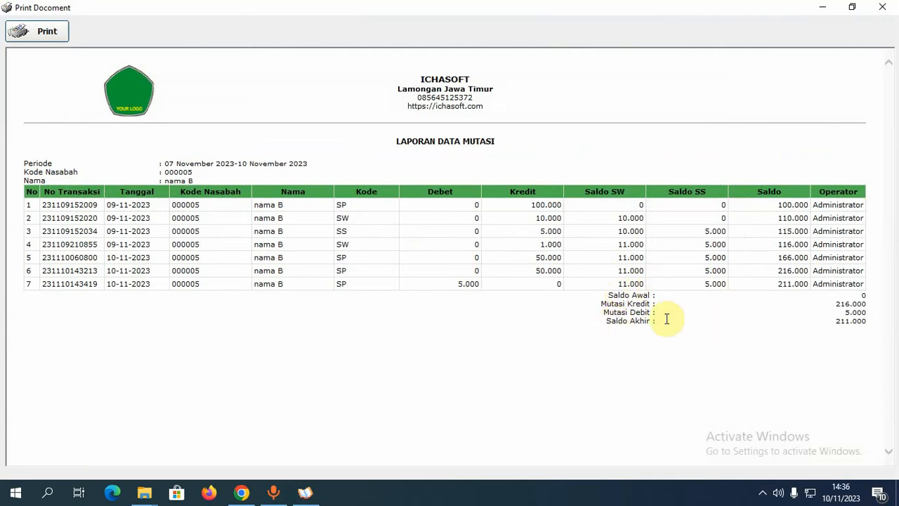
# - Close the report preview and view details of the latest 5.000 withdrawal
pyautogui.click(882, 7)
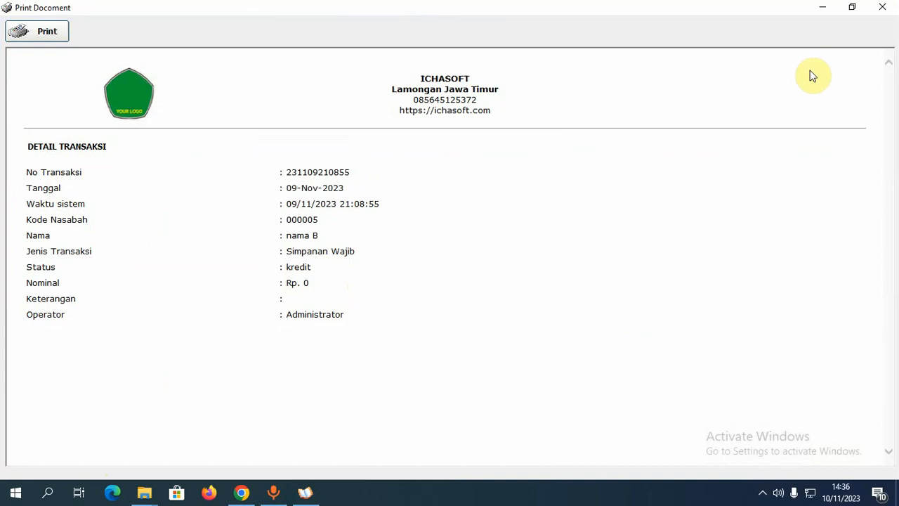
pyautogui.click(883, 7)
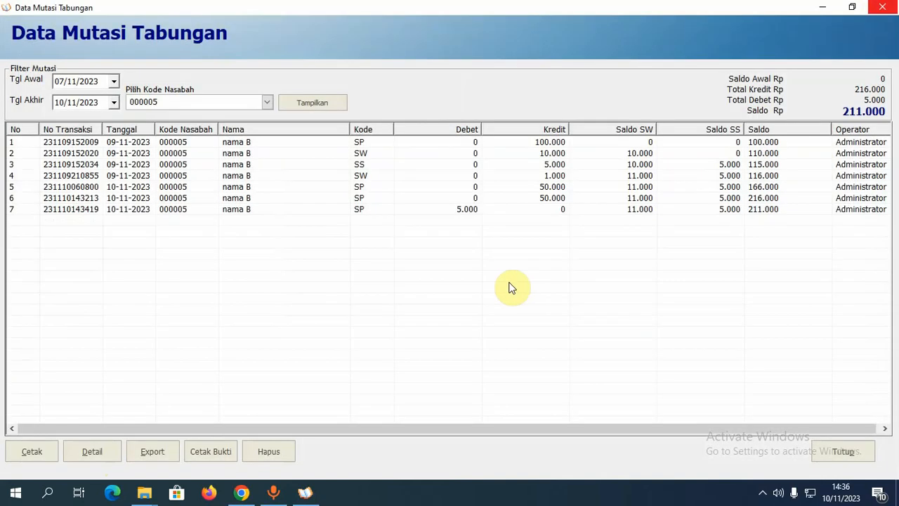
pyautogui.click(499, 210)
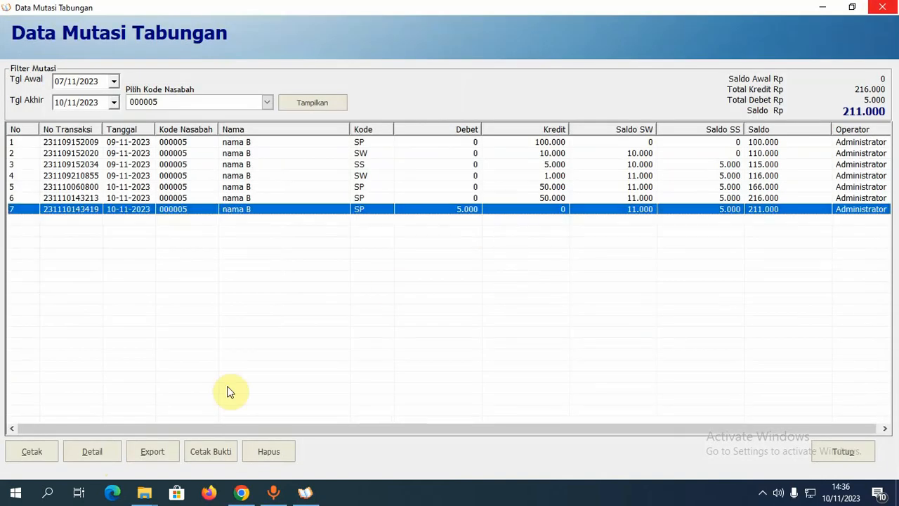
pyautogui.click(111, 456)
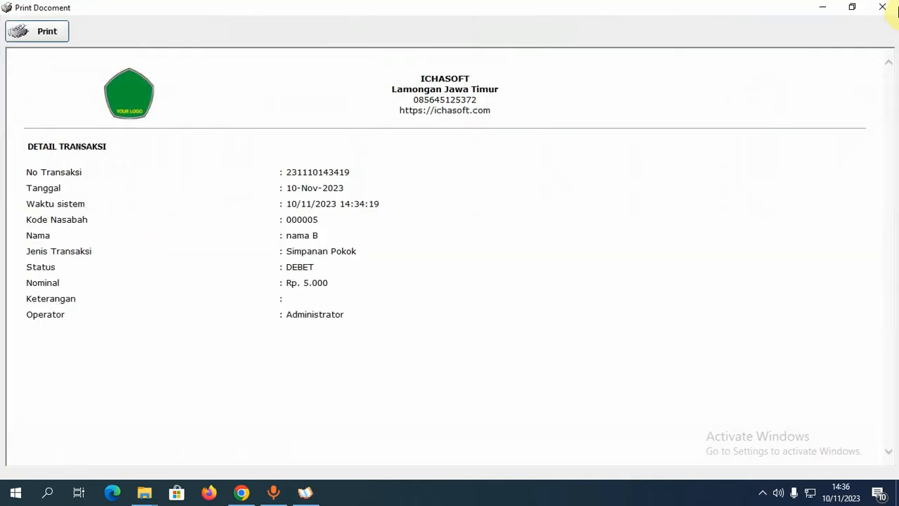
pyautogui.click(882, 7)
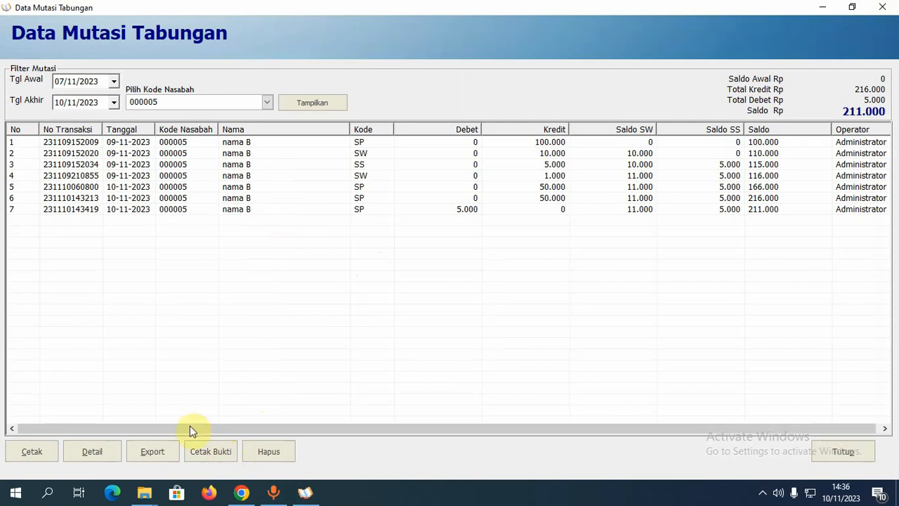
# - Export the mutation list to the Desktop as 'Export Data Mutasi Tabungan10112023.xls' and confirm completion
pyautogui.click(154, 454)
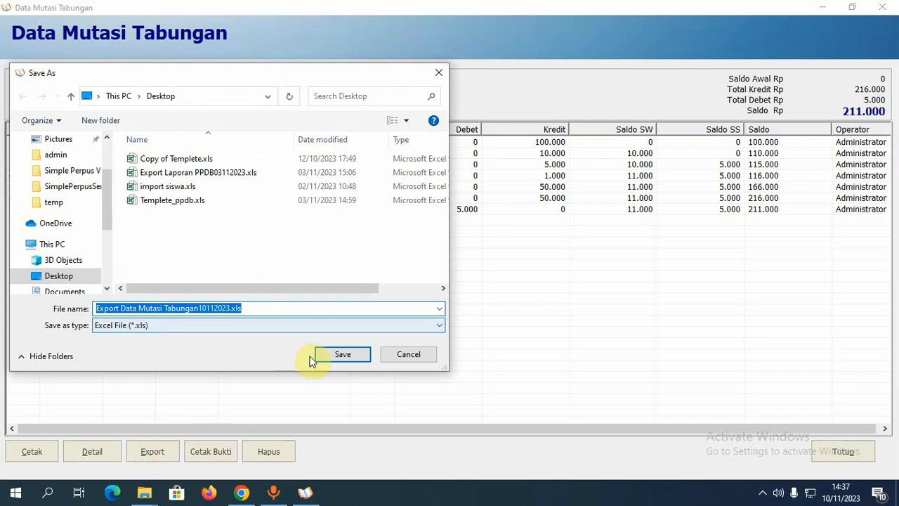
pyautogui.click(348, 354)
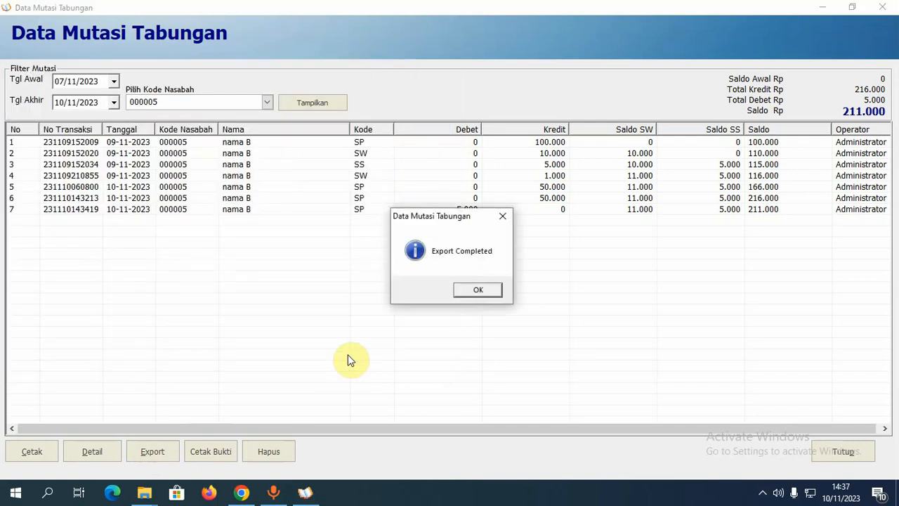
pyautogui.click(479, 290)
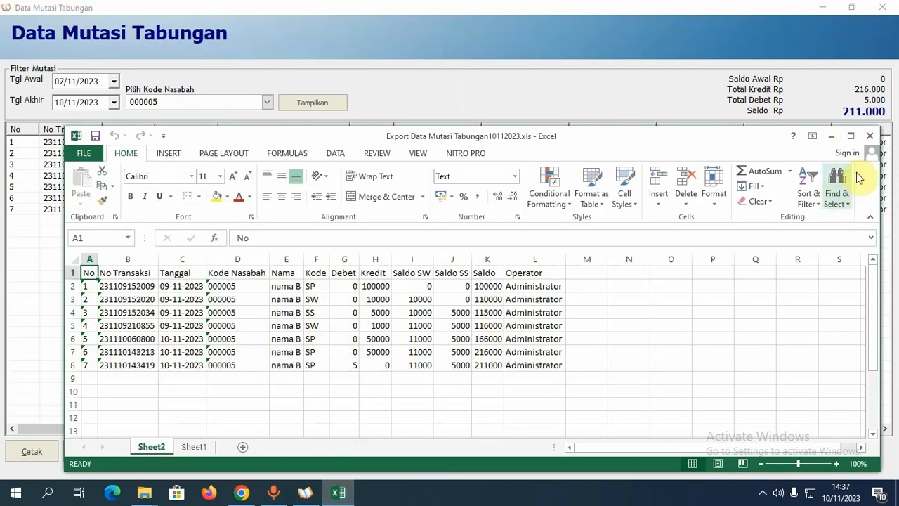
# - Close the exported Excel workbook to return to the Data Mutasi Tabungan list
pyautogui.click(870, 136)
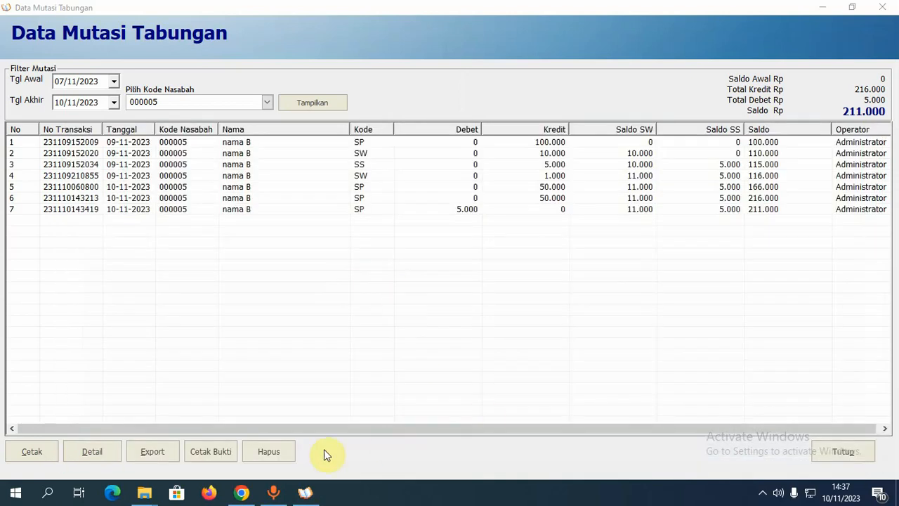
# - Open the passbook printing form and load the chosen customer's details and transactions
pyautogui.click(838, 452)
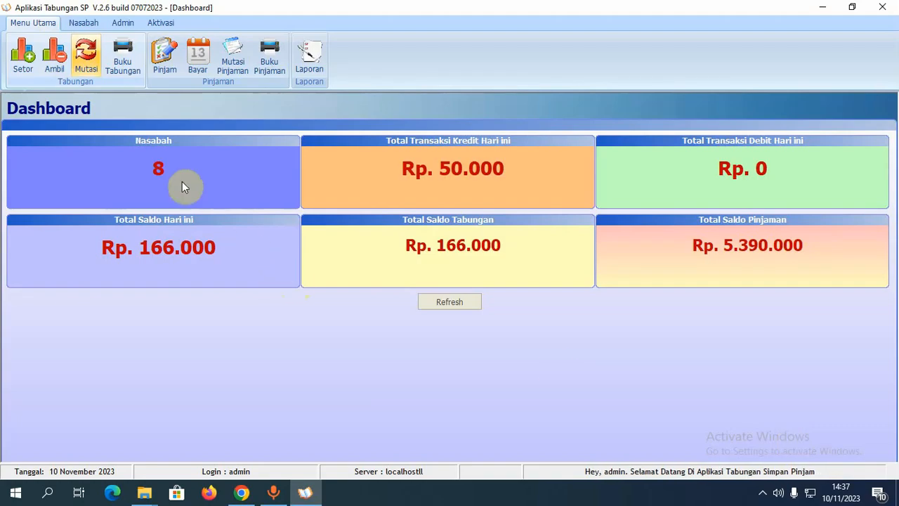
pyautogui.click(126, 65)
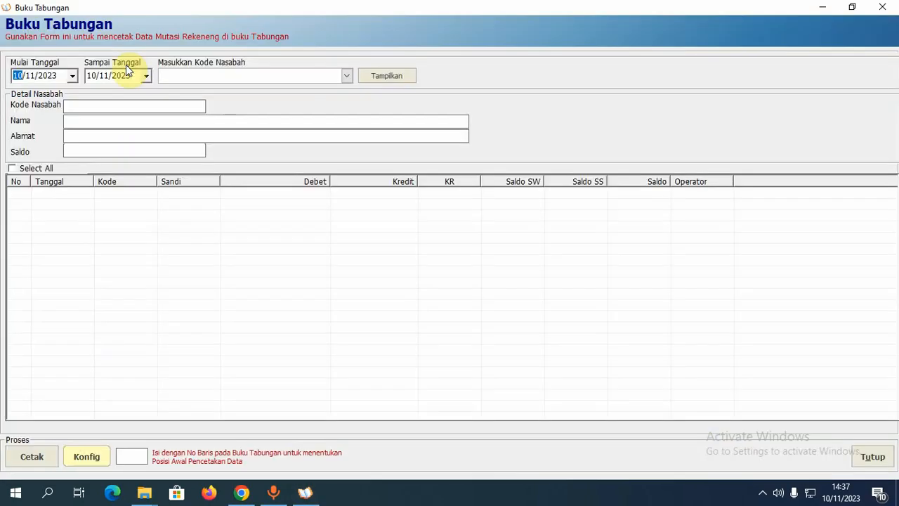
pyautogui.click(347, 76)
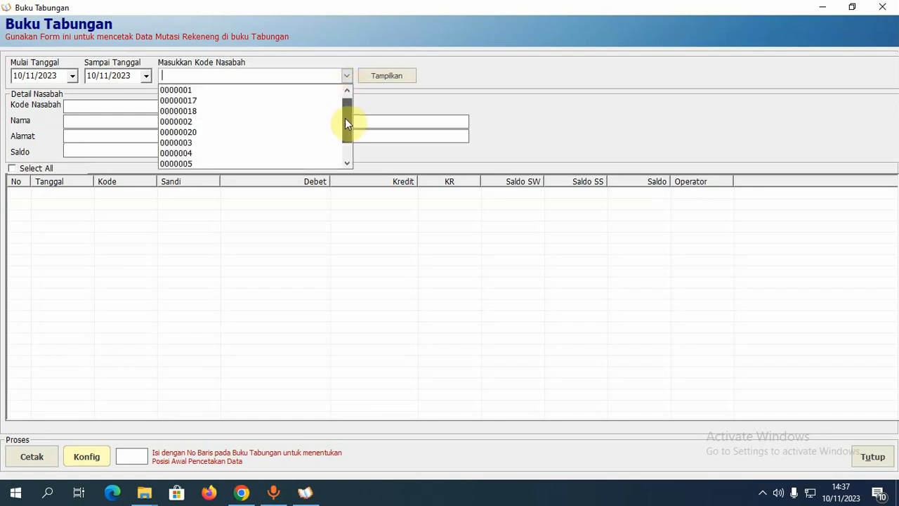
pyautogui.scroll(-1, 345, 119)
pyautogui.moveTo(345, 123); pyautogui.dragTo(348, 144)
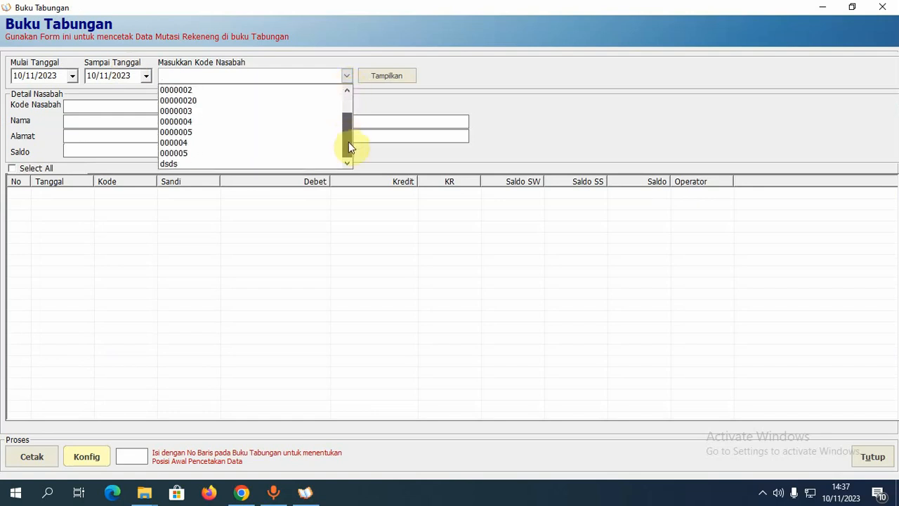
pyautogui.click(239, 154)
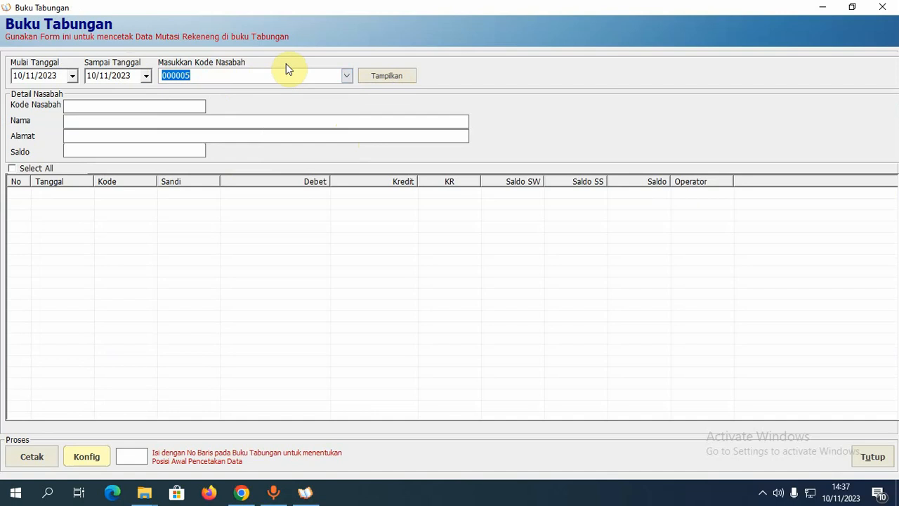
pyautogui.press('Return')
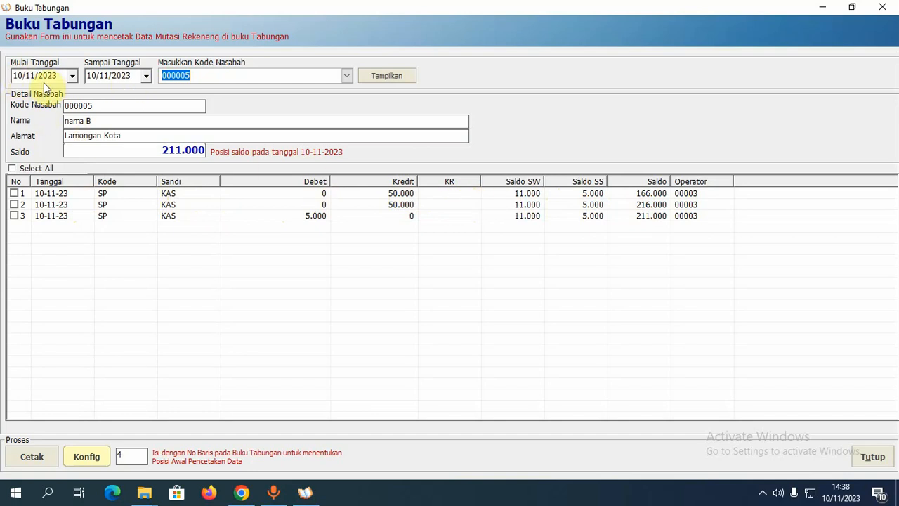
# - Set the start date to 08/11/2023, list the transactions, and tick all seven rows
pyautogui.click(20, 77)
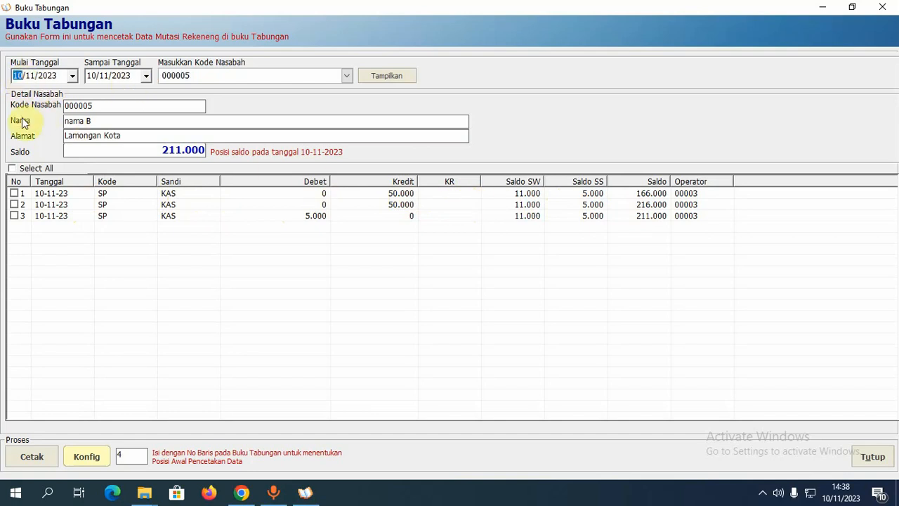
pyautogui.press('Down')
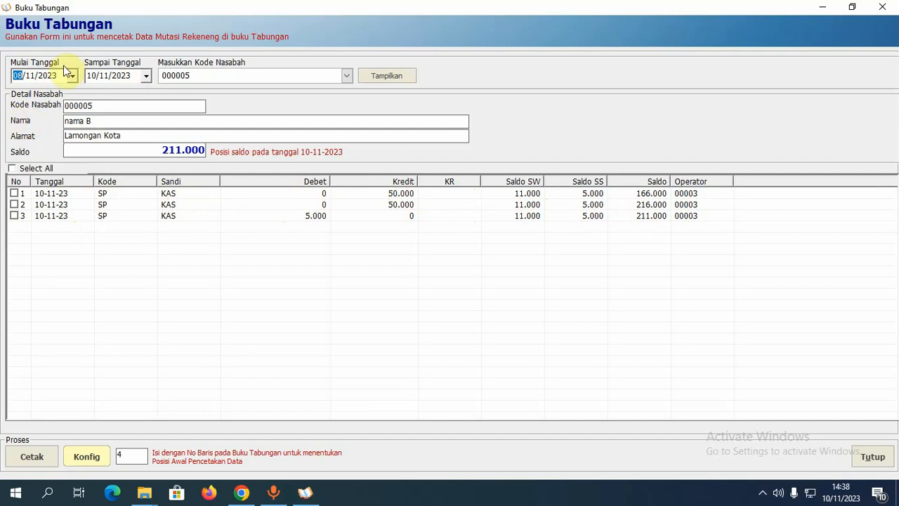
pyautogui.click(391, 80)
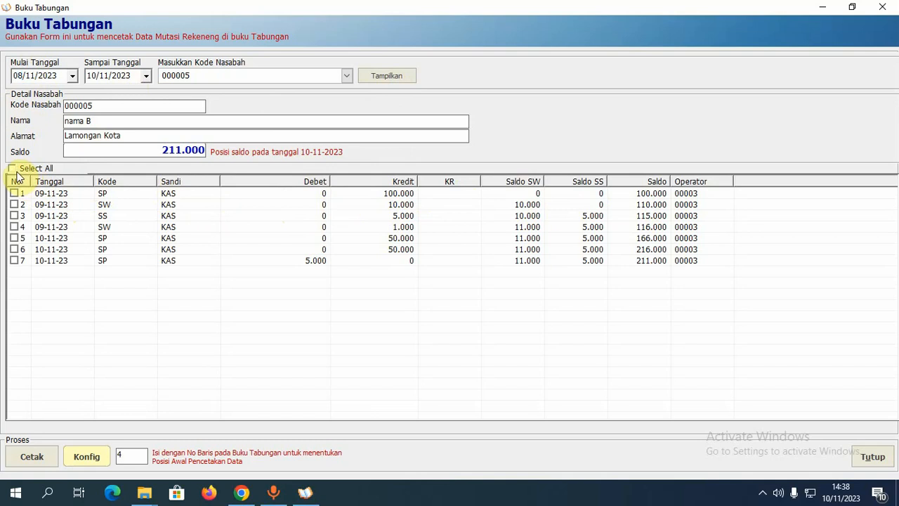
pyautogui.click(16, 171)
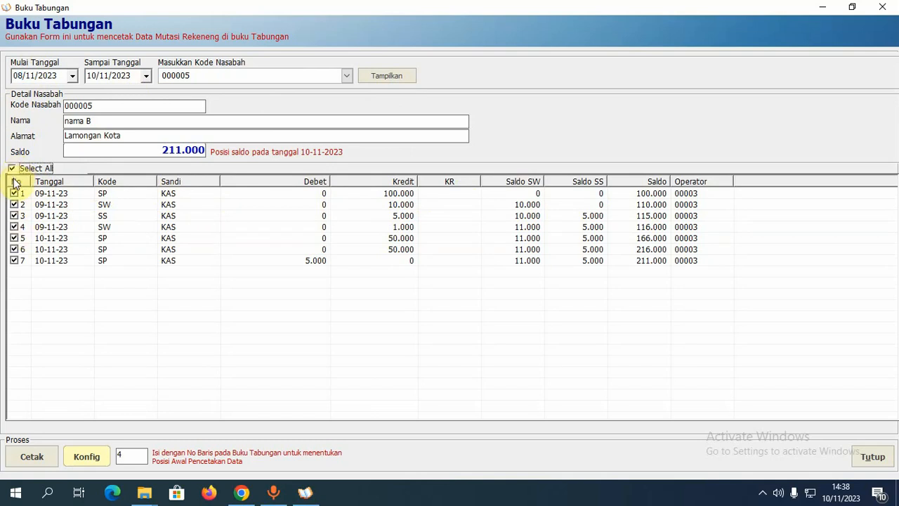
pyautogui.click(12, 169)
pyautogui.click(12, 170)
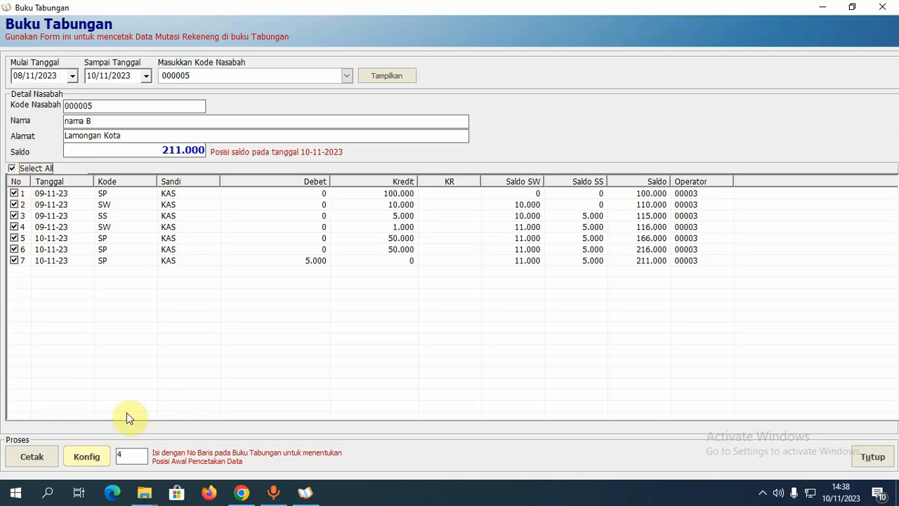
pyautogui.doubleClick(118, 455)
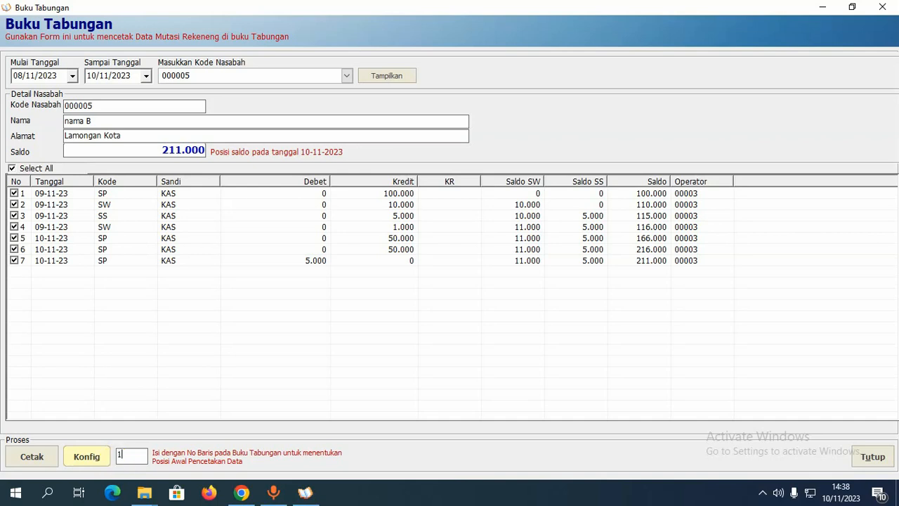
# - Set the starting row to 1, then review Ukuran Buku: 30 rows, spacing 12, Margin Top 300
pyautogui.write('1')
pyautogui.click(94, 458)
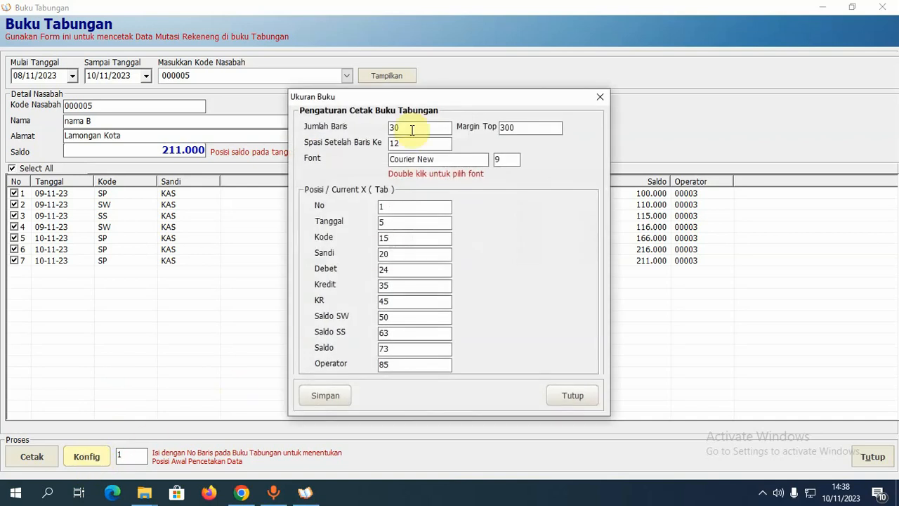
pyautogui.moveTo(426, 97); pyautogui.dragTo(392, 78)
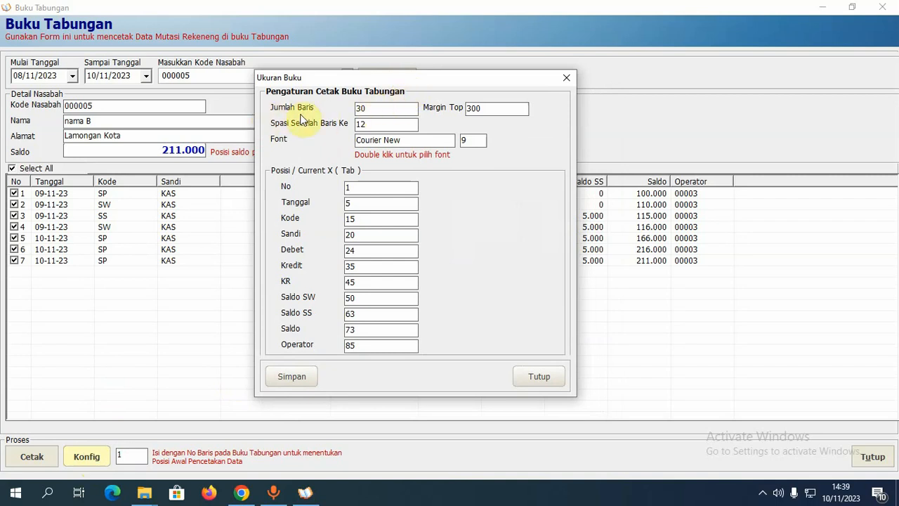
pyautogui.doubleClick(361, 109)
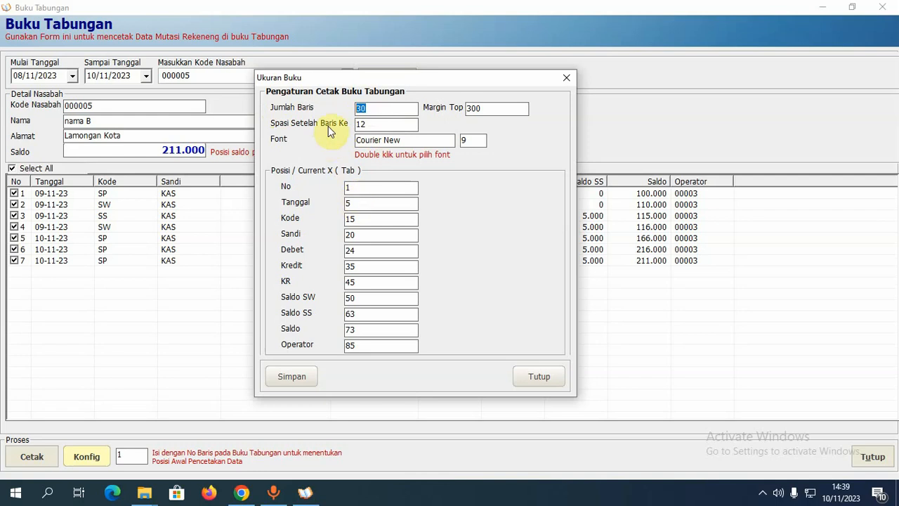
pyautogui.moveTo(387, 124); pyautogui.dragTo(312, 127)
pyautogui.click(495, 110)
# - Save the Ukuran Buku settings unchanged with Margin Top 300 and close the dialog
pyautogui.doubleClick(490, 110)
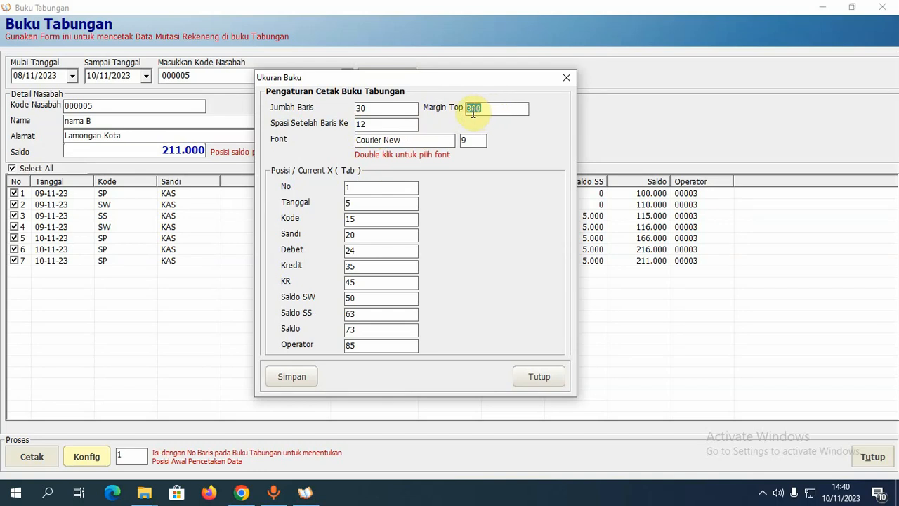
pyautogui.click(470, 111)
pyautogui.moveTo(471, 111); pyautogui.dragTo(460, 112)
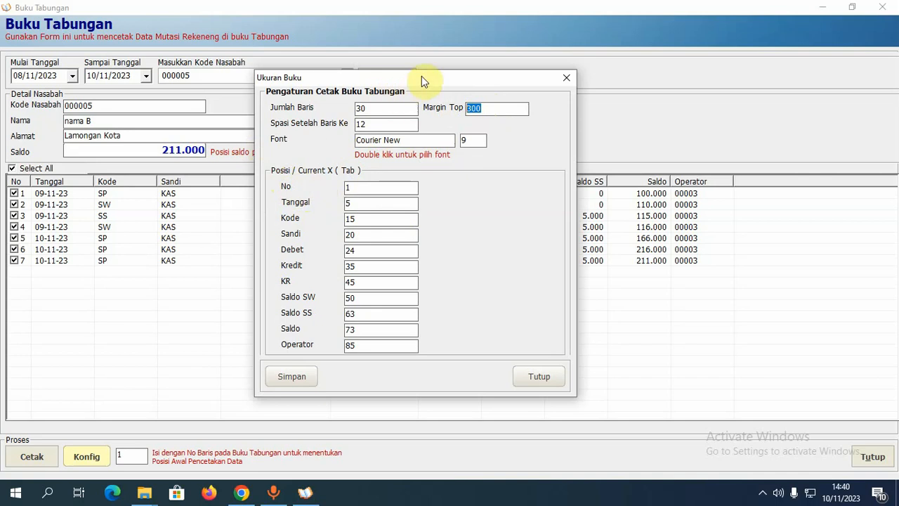
pyautogui.moveTo(422, 77); pyautogui.dragTo(545, 109)
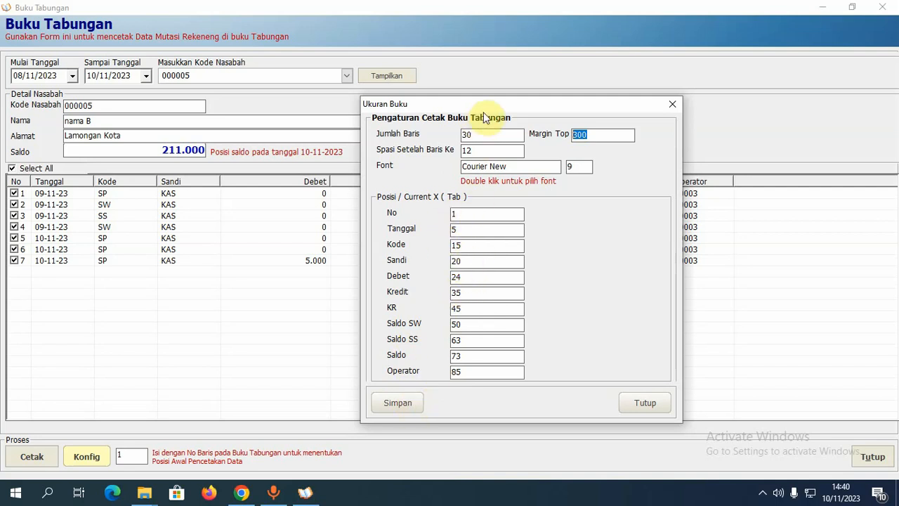
pyautogui.moveTo(485, 104); pyautogui.dragTo(428, 82)
pyautogui.click(369, 379)
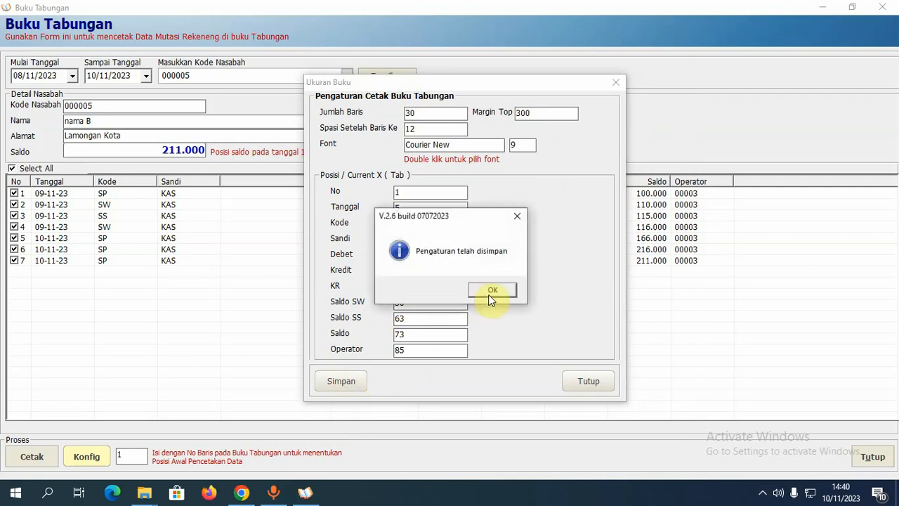
pyautogui.click(489, 293)
pyautogui.click(586, 386)
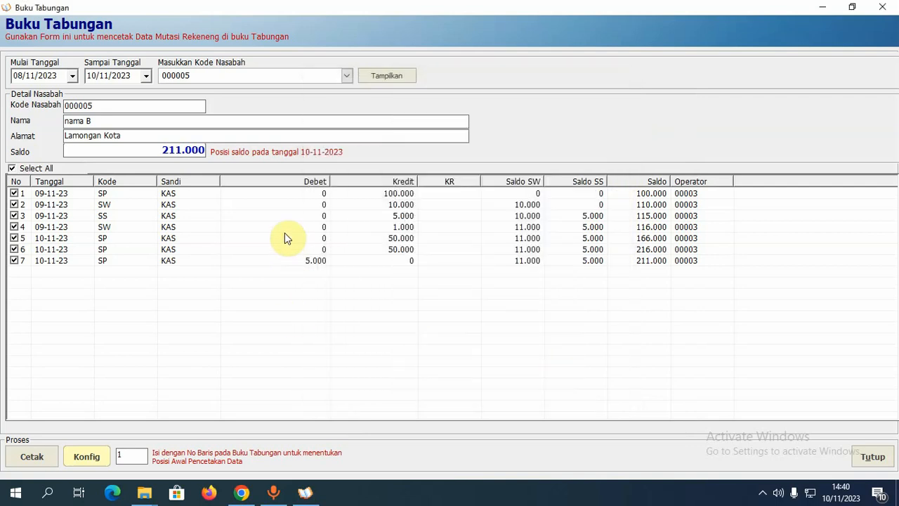
# - Open system settings and set the passbook printer to Microsoft Print to PDF
pyautogui.click(881, 10)
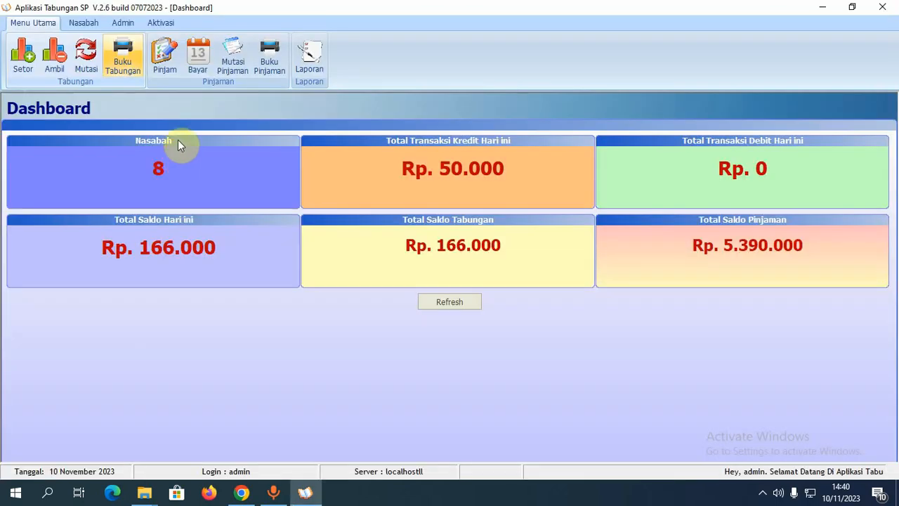
pyautogui.click(123, 23)
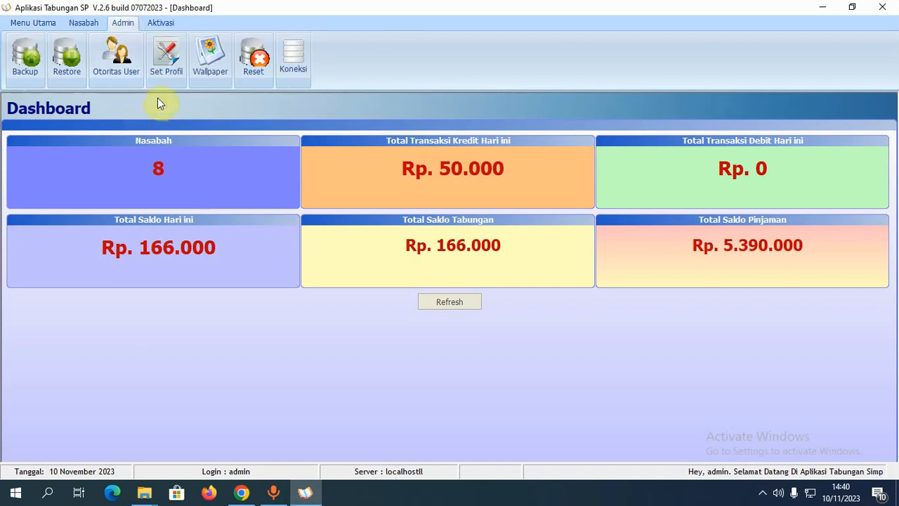
pyautogui.click(166, 58)
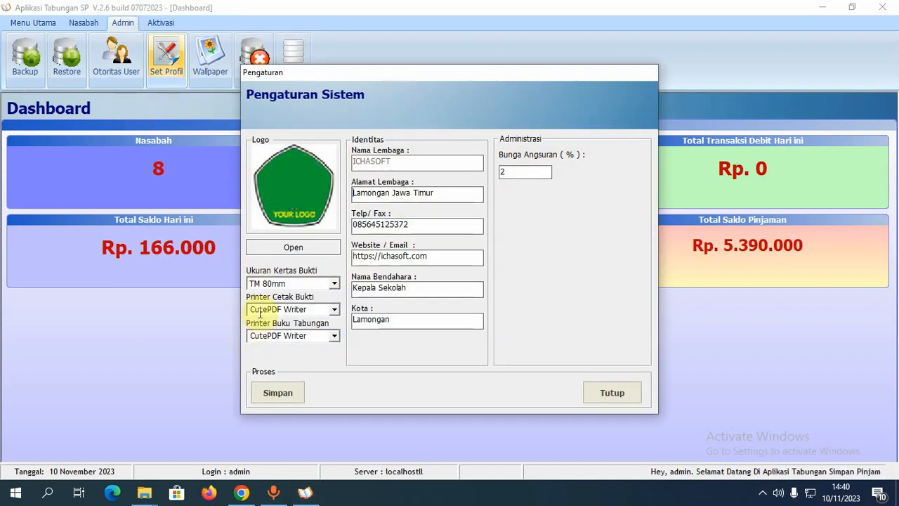
pyautogui.click(335, 337)
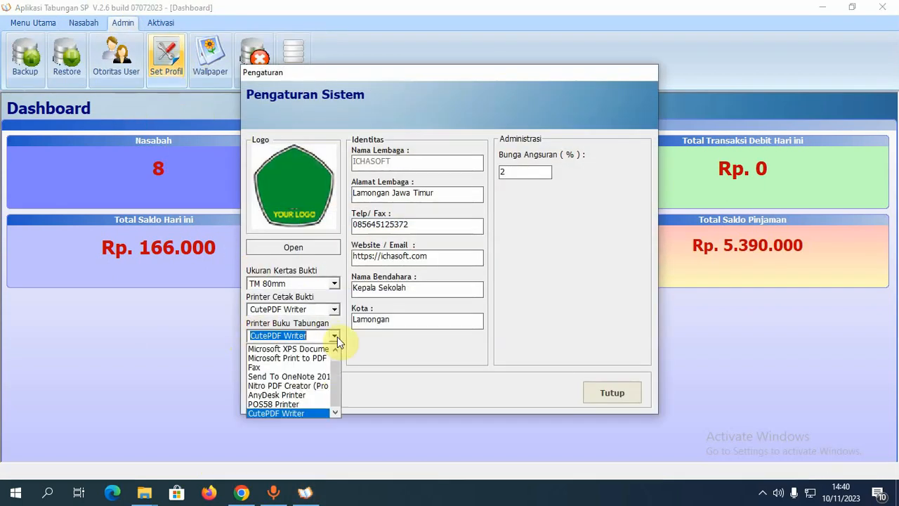
pyautogui.moveTo(335, 387)
pyautogui.mouseDown()
pyautogui.moveTo(336, 374)
pyautogui.moveTo(338, 392)
pyautogui.mouseUp()
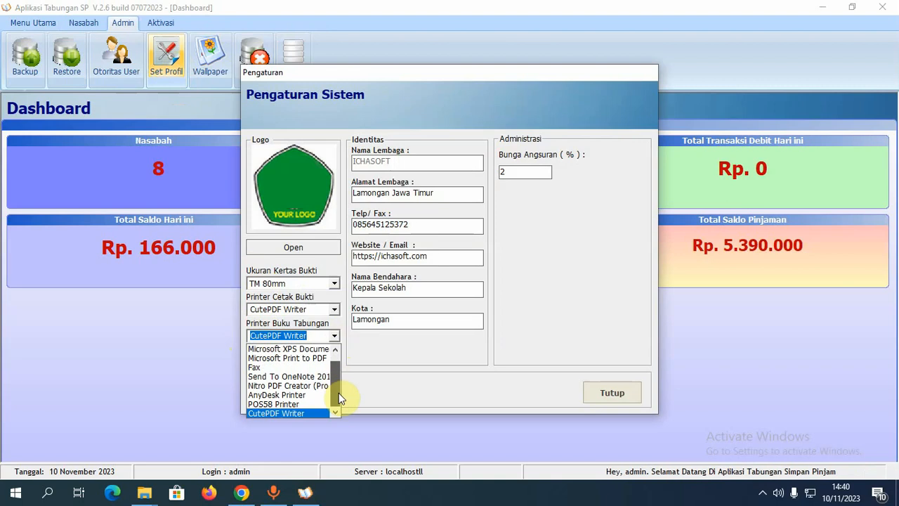
pyautogui.click(300, 414)
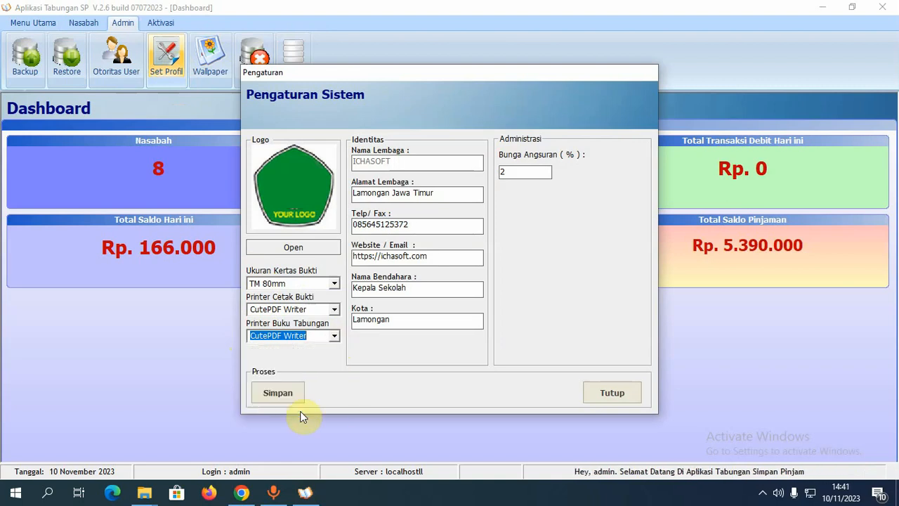
pyautogui.click(334, 337)
pyautogui.moveTo(337, 391); pyautogui.dragTo(336, 373)
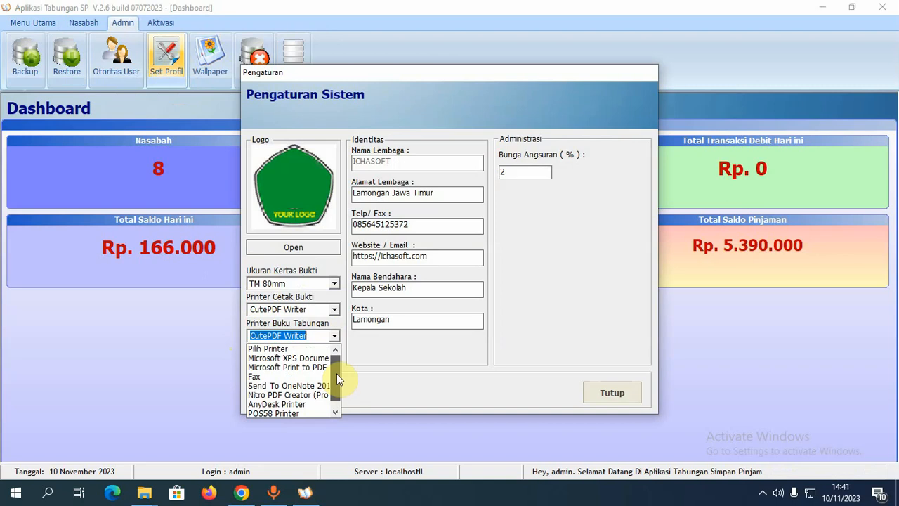
pyautogui.click(296, 367)
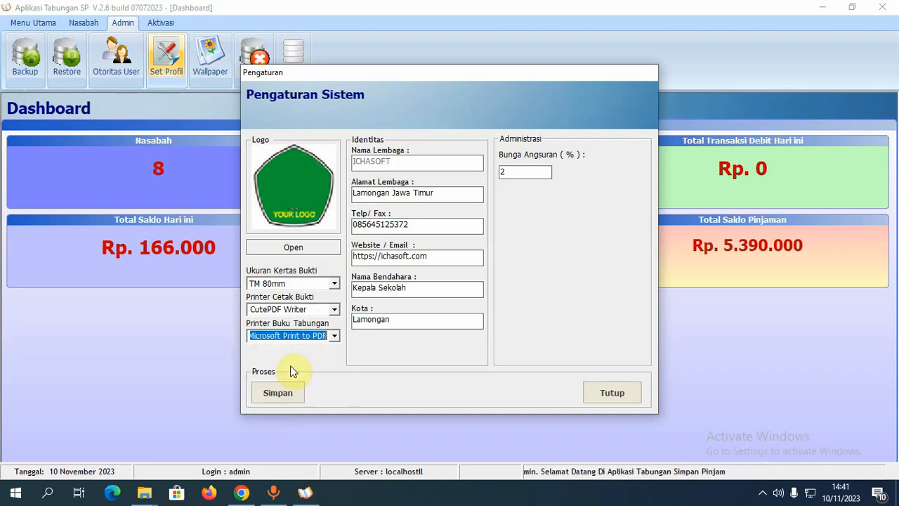
# - Keep Microsoft Print to PDF selected, save the system settings, and close them
pyautogui.click(336, 340)
pyautogui.scroll(1, 335, 370)
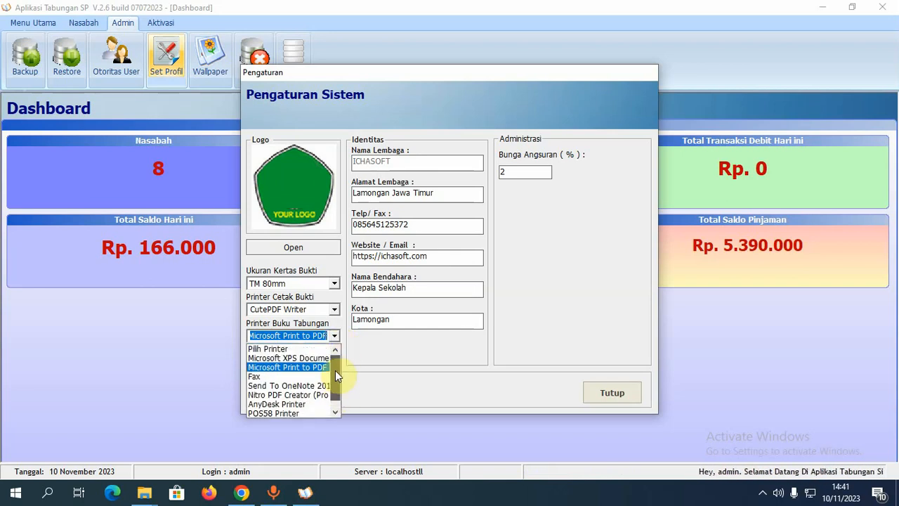
pyautogui.scroll(-1, 337, 385)
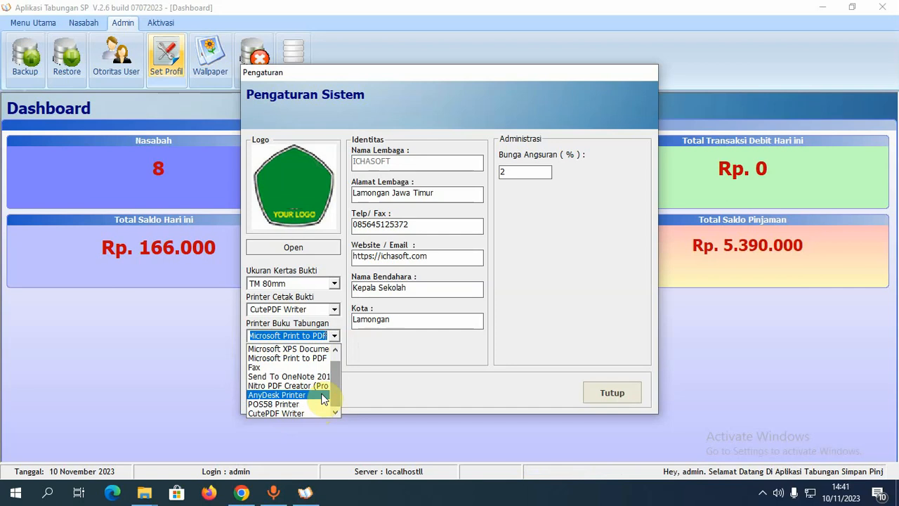
pyautogui.scroll(1, 333, 383)
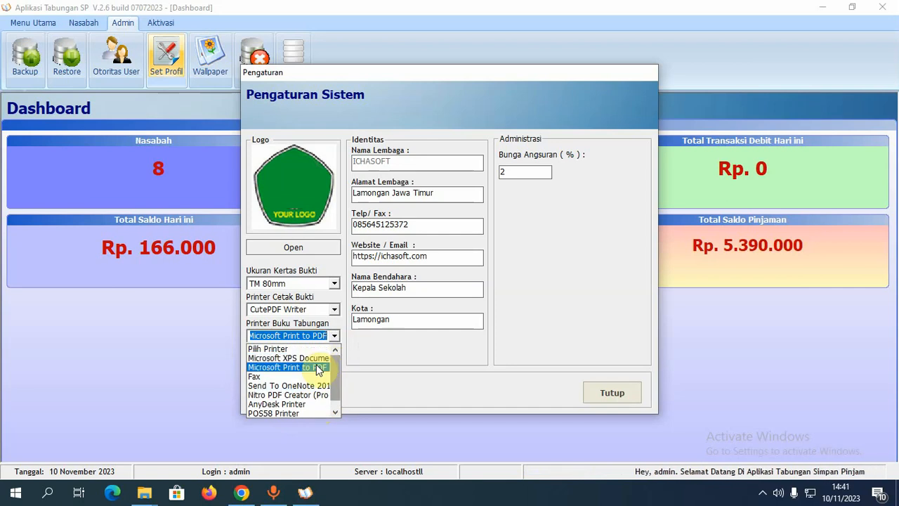
pyautogui.click(316, 367)
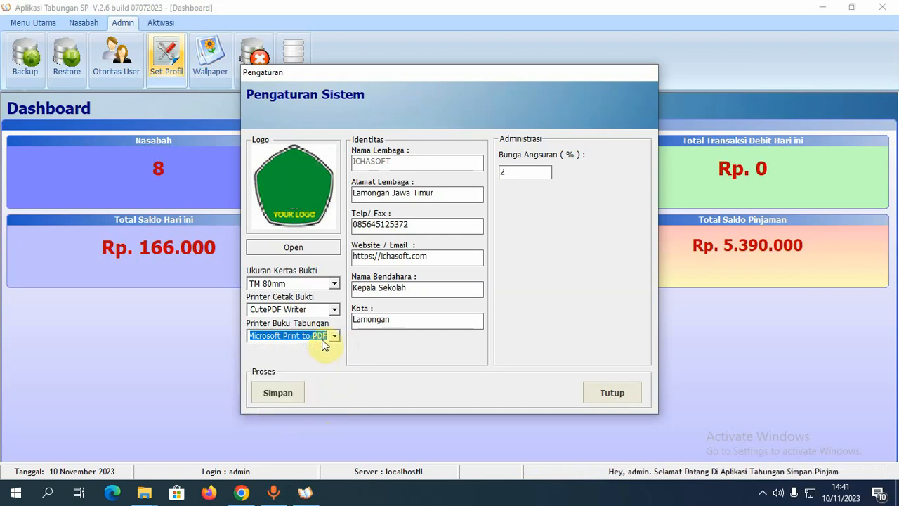
pyautogui.click(292, 394)
pyautogui.click(473, 285)
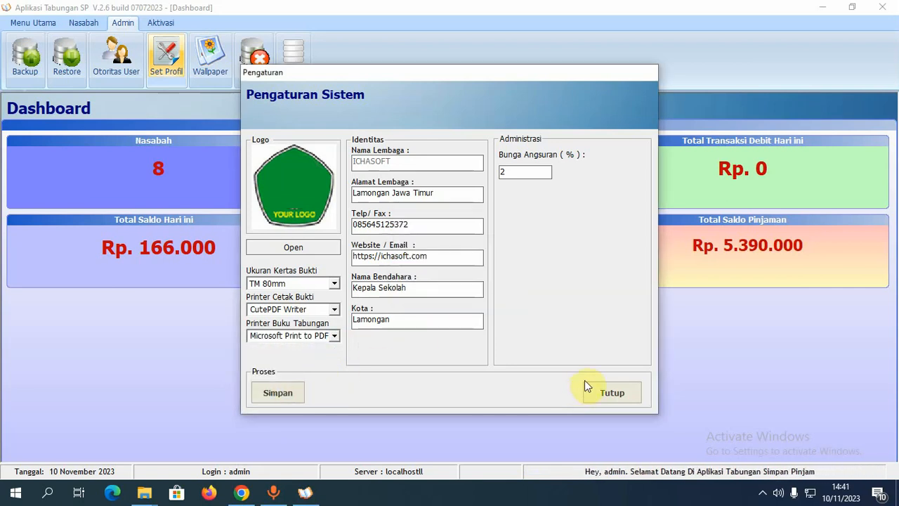
pyautogui.click(601, 386)
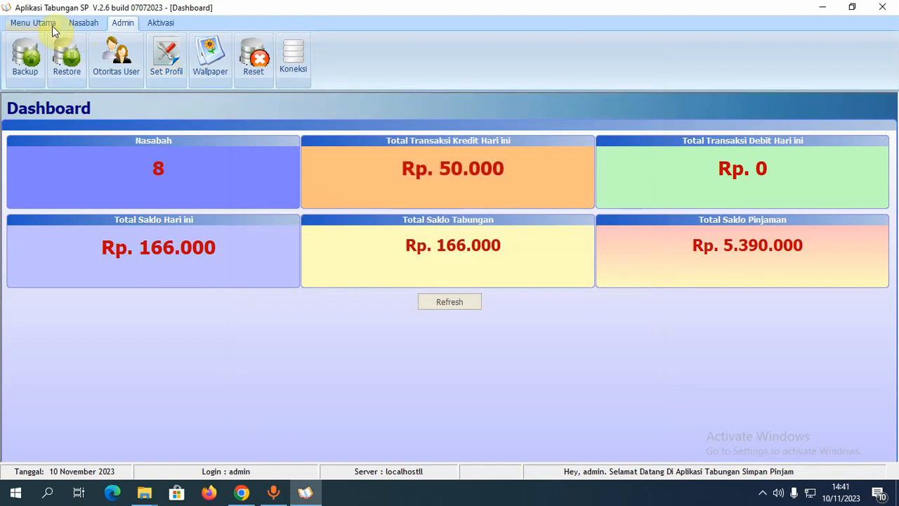
pyautogui.click(33, 22)
# - Open the passbook form, load the chosen customer, and tick all seven transactions
pyautogui.click(116, 68)
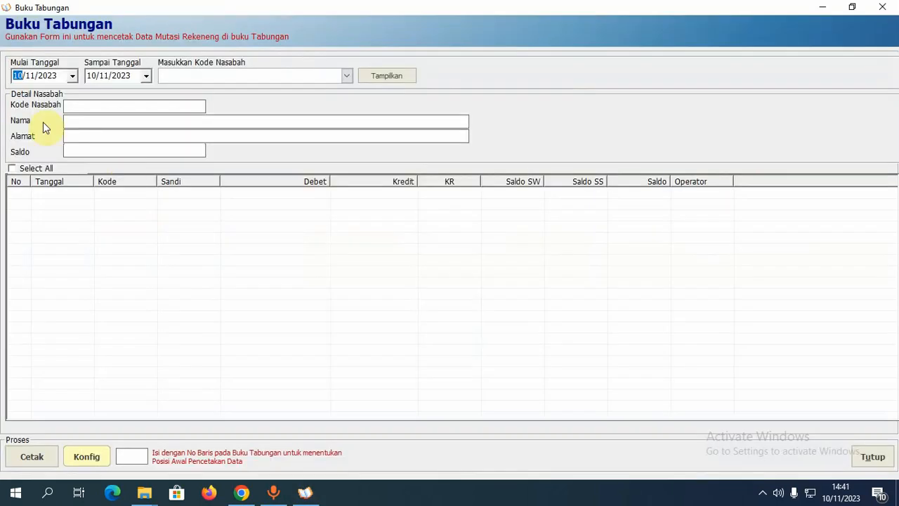
pyautogui.click(346, 75)
pyautogui.scroll(-1, 299, 158)
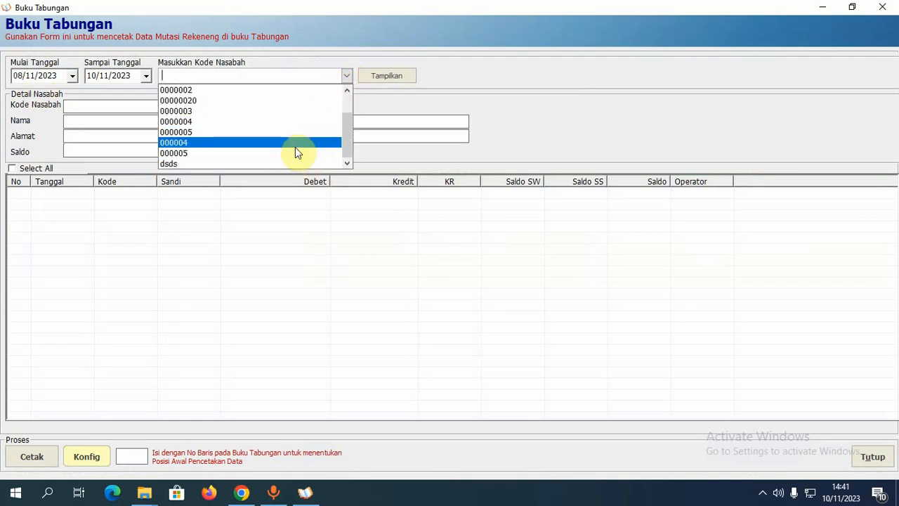
pyautogui.click(295, 152)
pyautogui.click(394, 78)
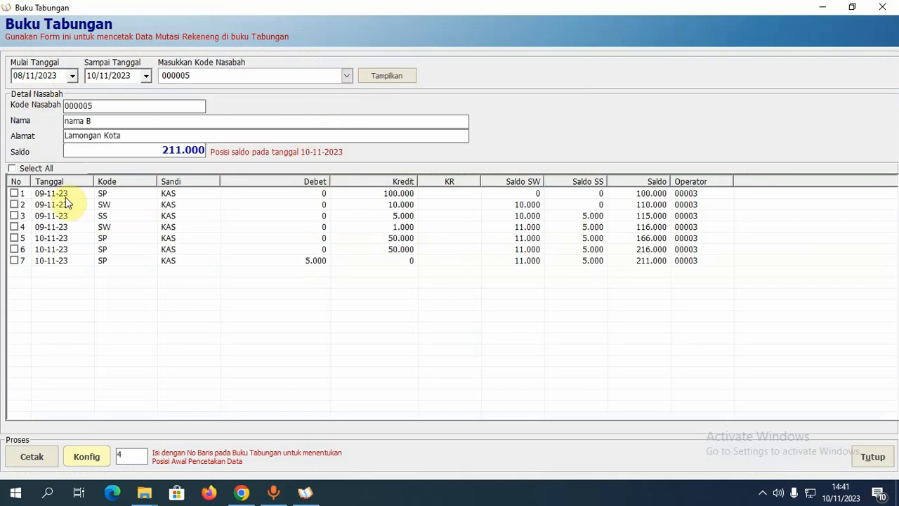
pyautogui.click(11, 169)
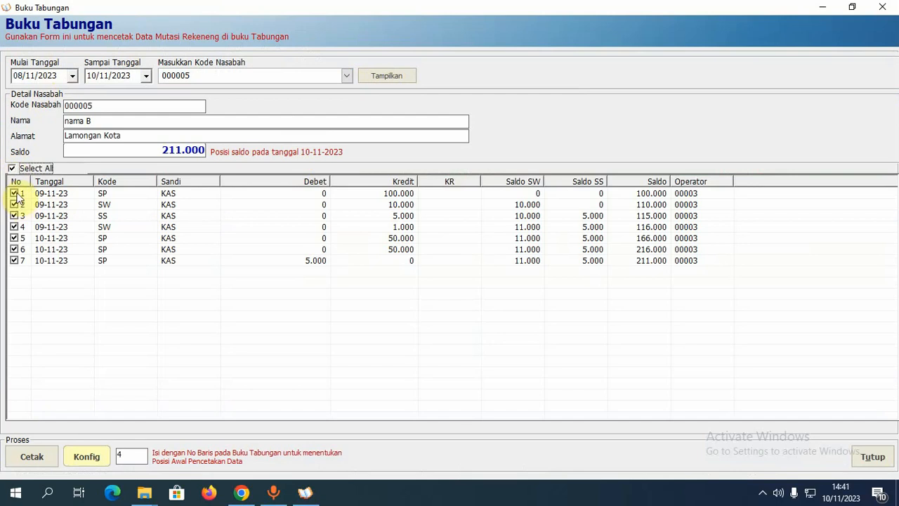
# - Set the starting passbook row to 1 and print the ticked transactions to PDF
pyautogui.click(126, 456)
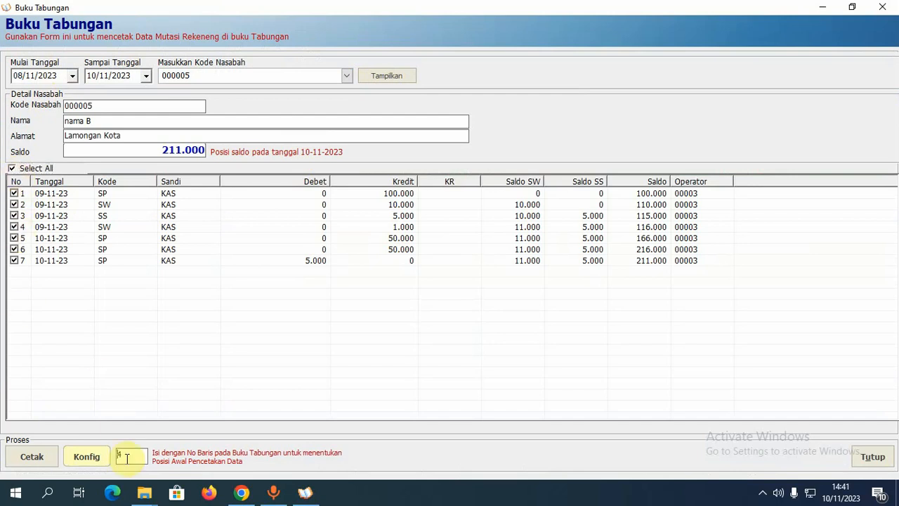
pyautogui.press('BackSpace')
pyautogui.write('1')
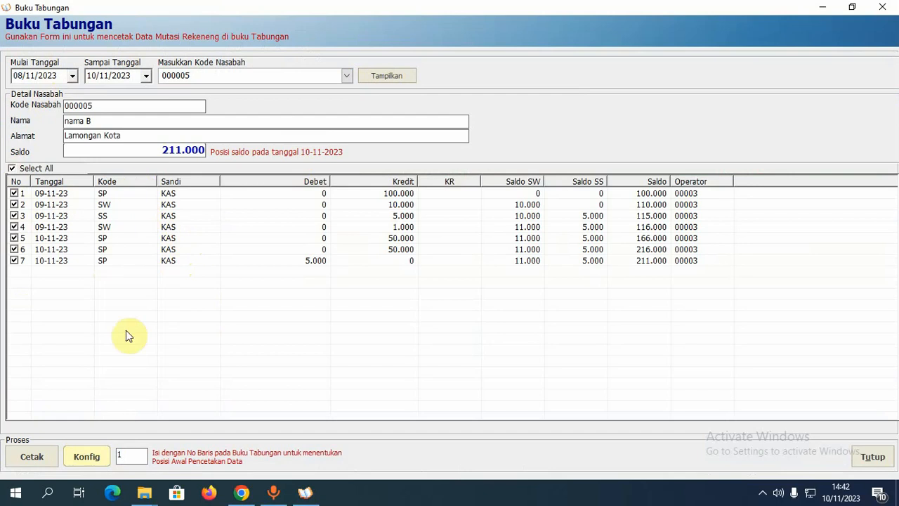
pyautogui.click(30, 458)
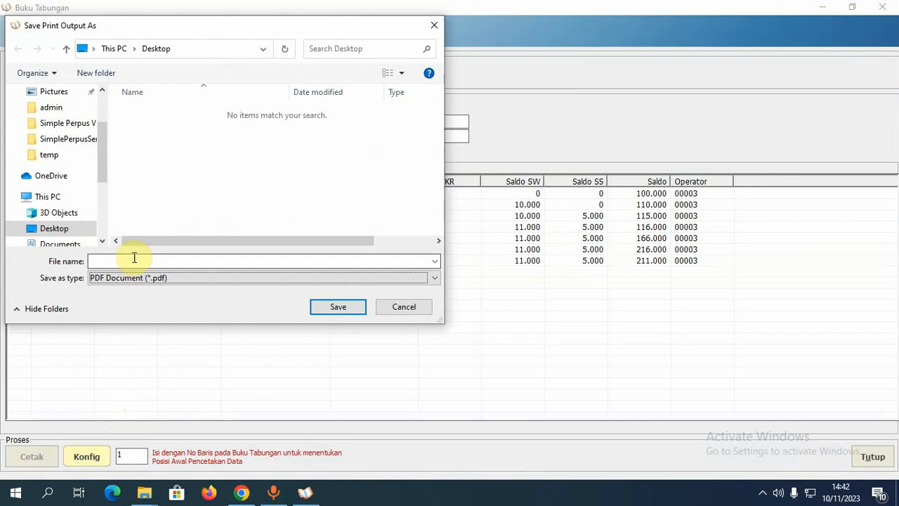
# - Save the passbook printout as test.pdf on the Desktop
pyautogui.click(134, 261)
pyautogui.write('tesr')
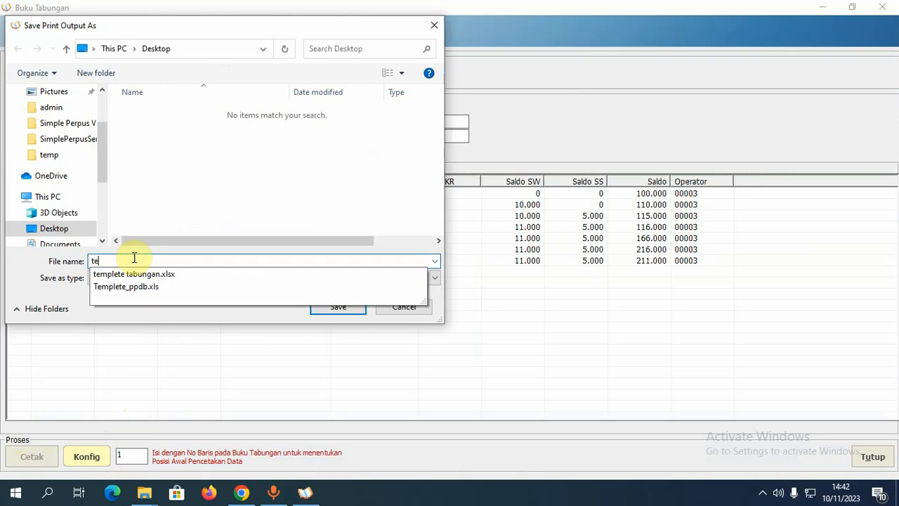
pyautogui.press('BackSpace')
pyautogui.press('BackSpace')
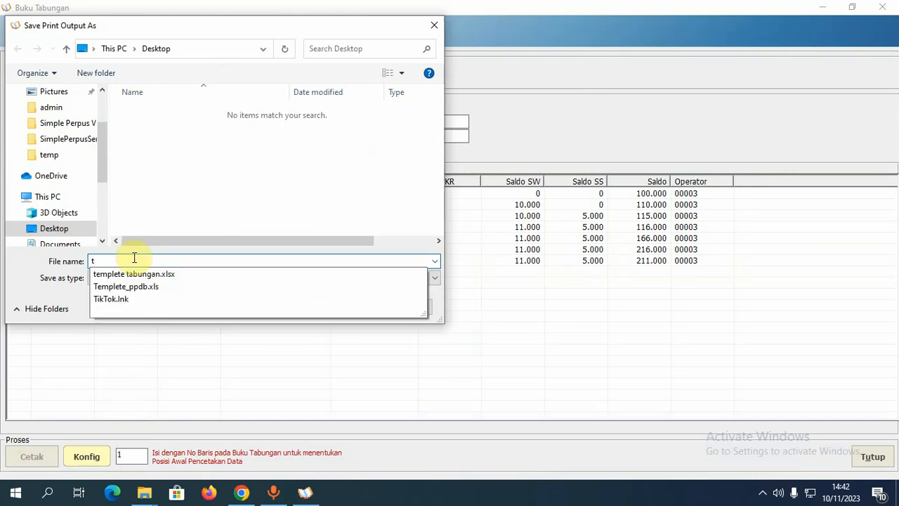
pyautogui.press('BackSpace')
pyautogui.write('test')
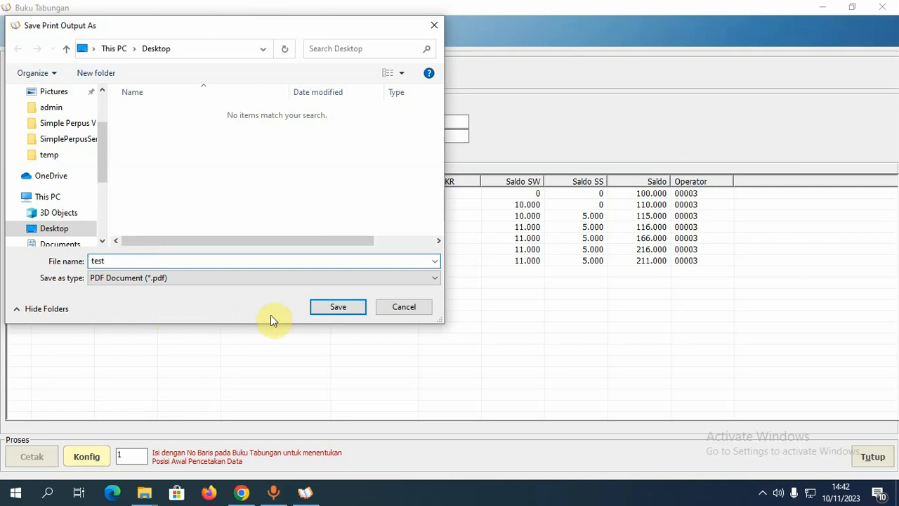
pyautogui.click(337, 307)
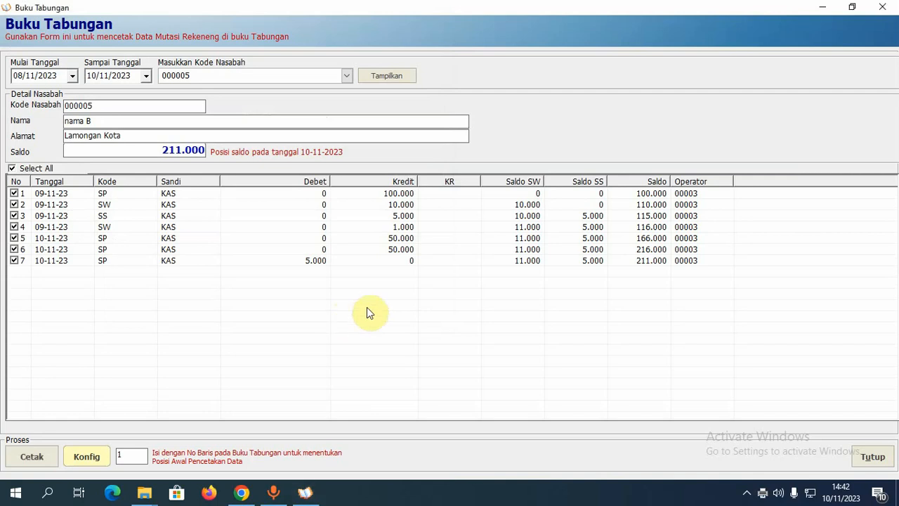
pyautogui.click(823, 9)
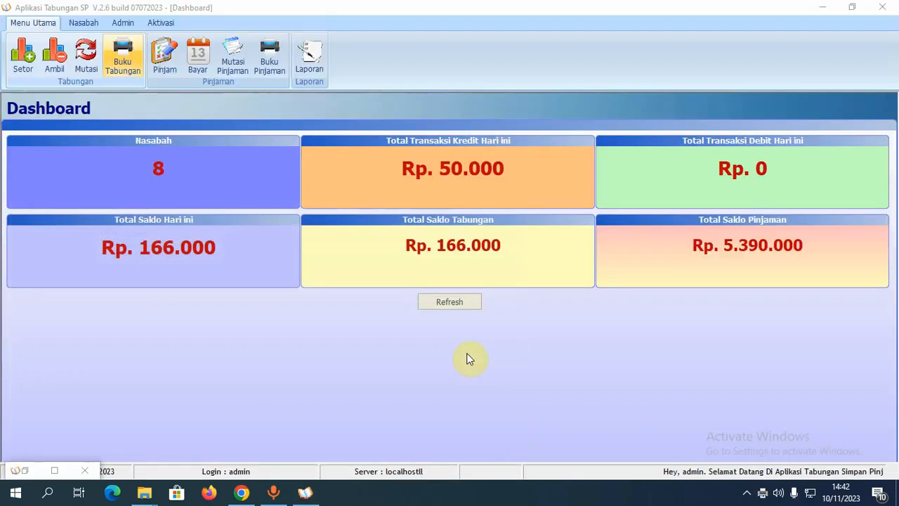
# - Close the passbook form and minimize the savings application to reveal the desktop
pyautogui.click(85, 471)
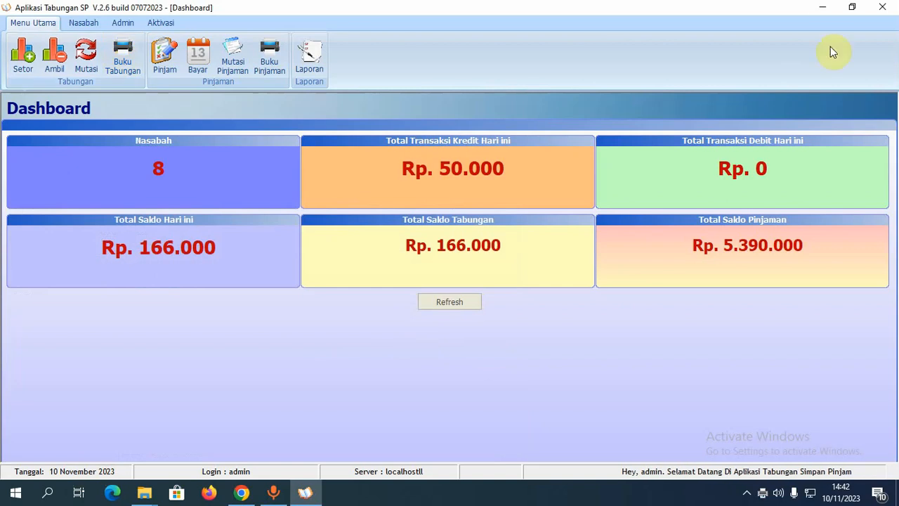
pyautogui.click(826, 9)
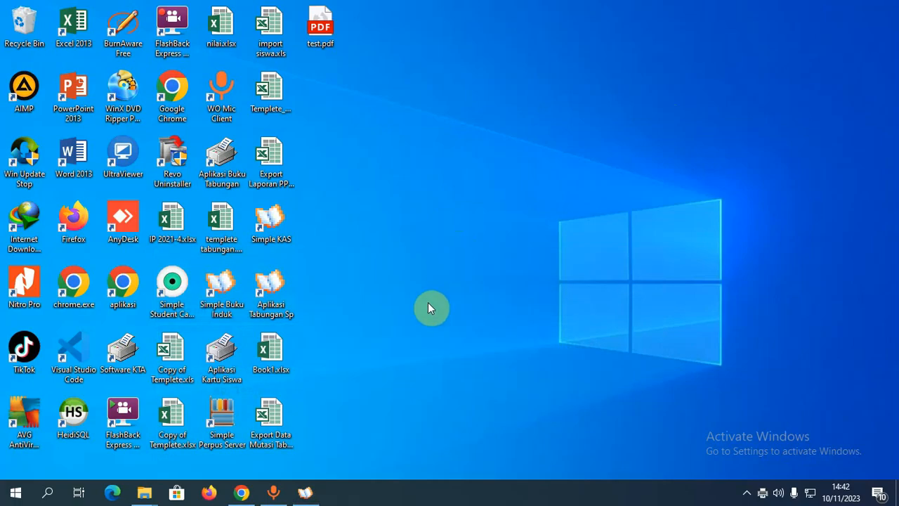
pyautogui.click(321, 21)
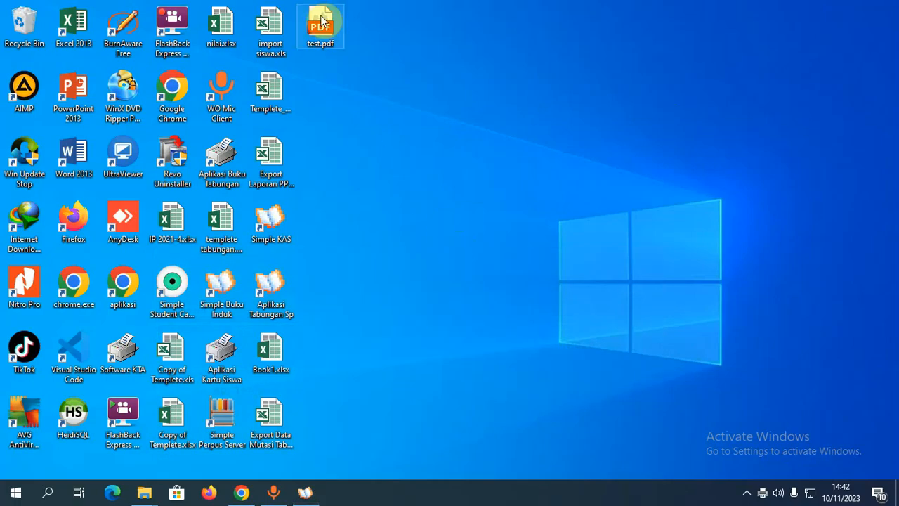
pyautogui.click(749, 495)
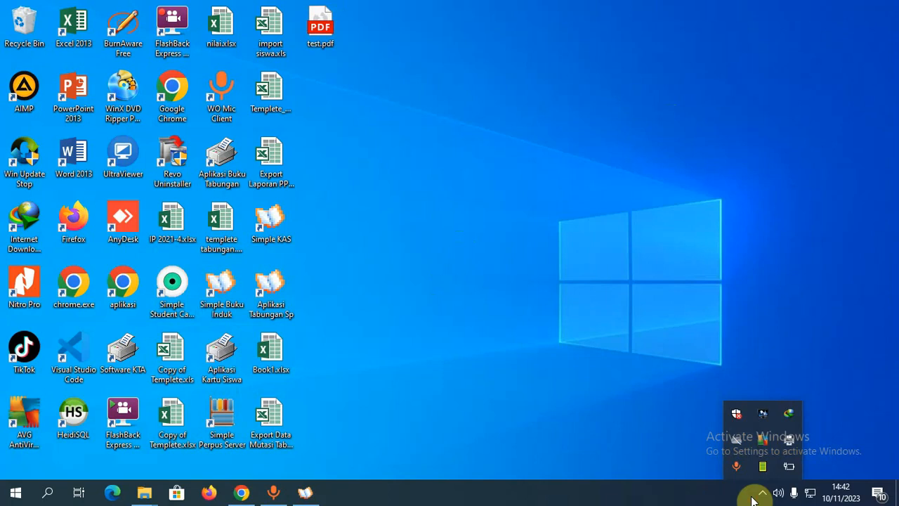
pyautogui.click(762, 493)
# - Open test.pdf from the desktop with Google Chrome
pyautogui.click(322, 33)
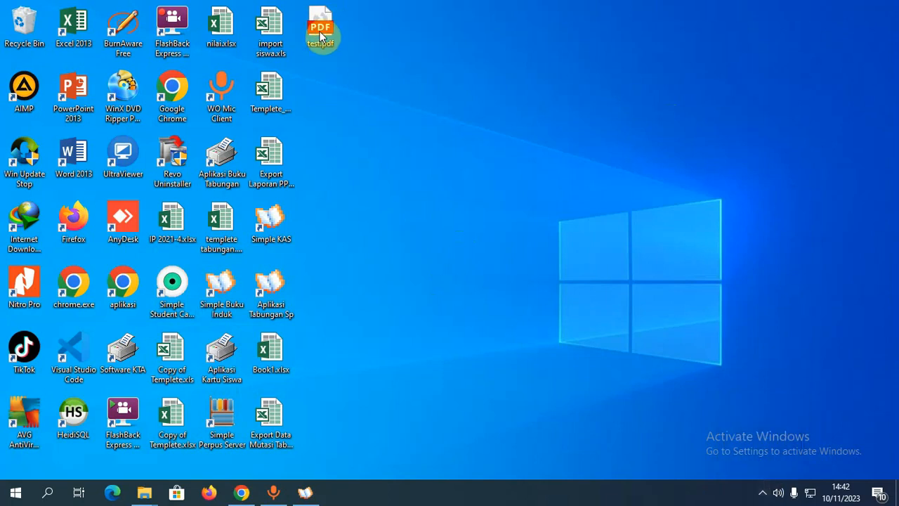
pyautogui.rightClick(321, 33)
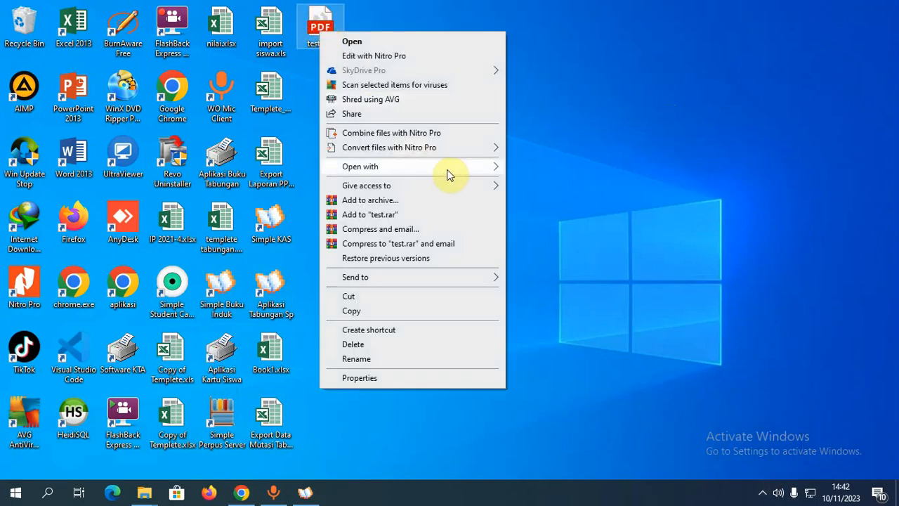
pyautogui.moveTo(449, 175)
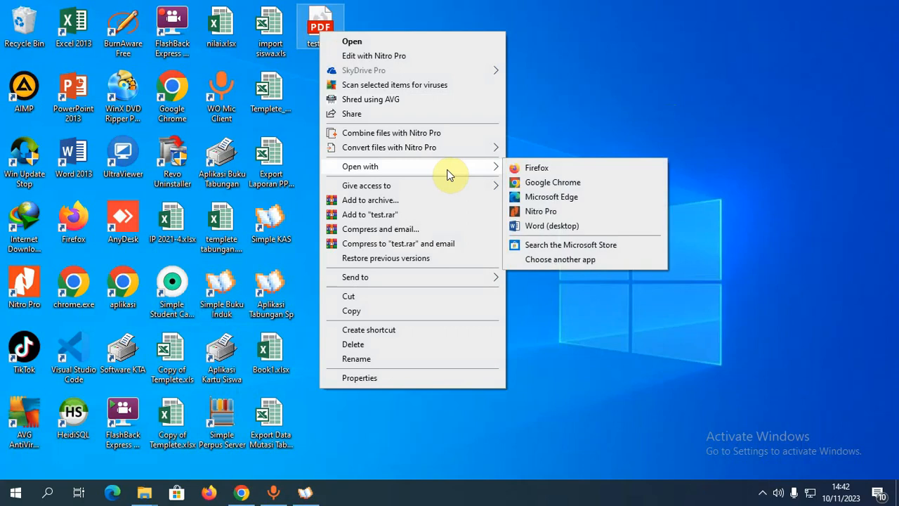
pyautogui.click(543, 182)
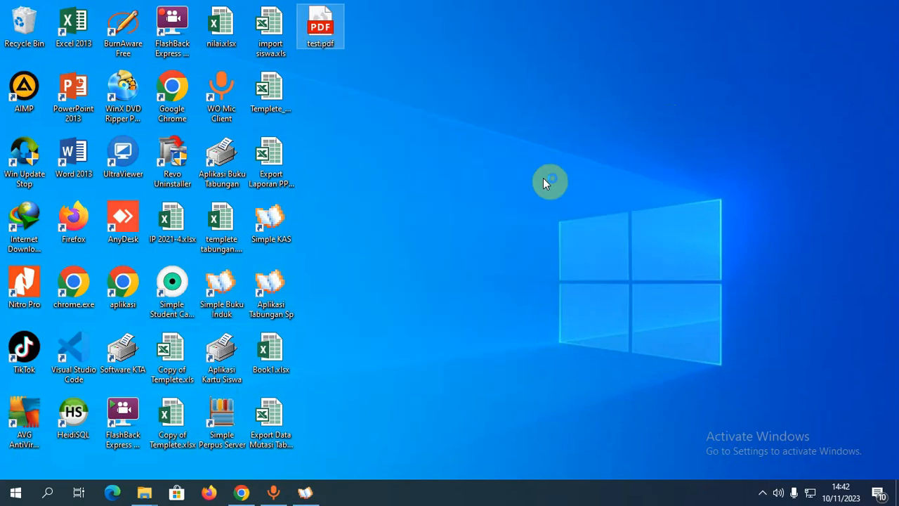
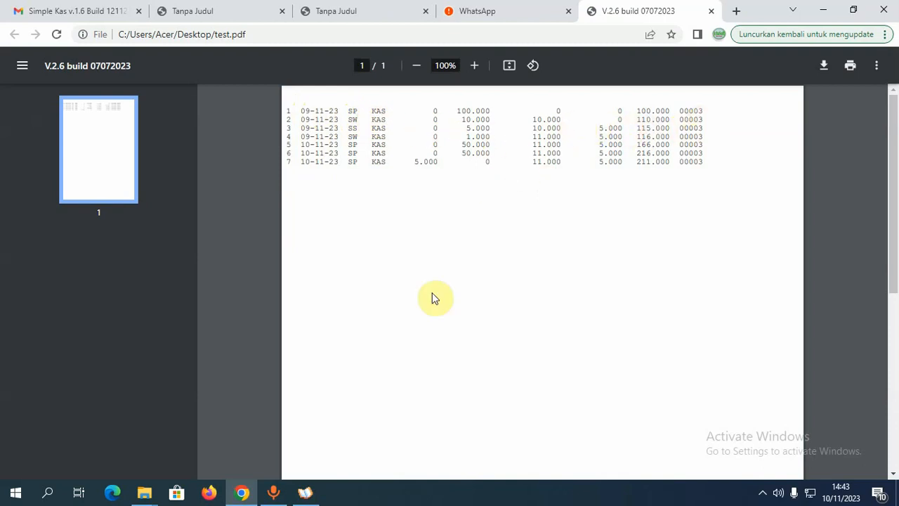
# - Open the Buku Tabungan form and shrink the dashboard into a window over the PDF
pyautogui.click(307, 492)
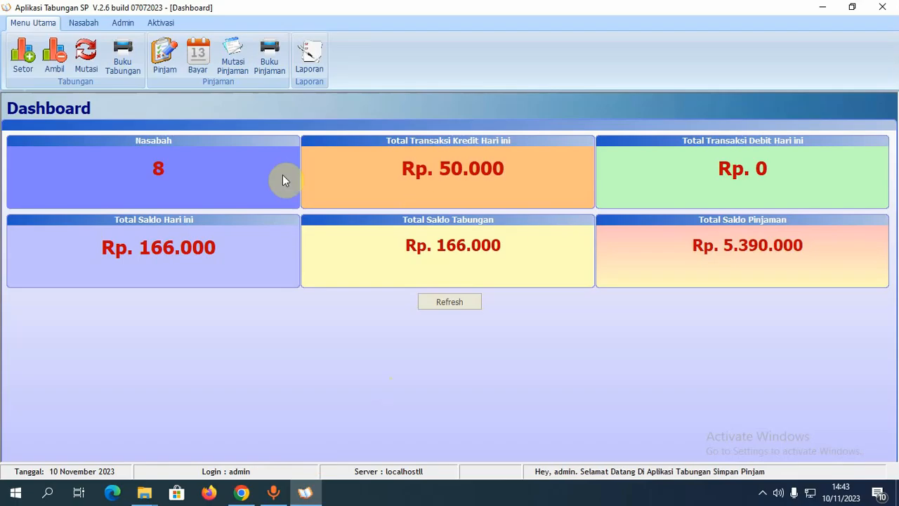
pyautogui.click(123, 56)
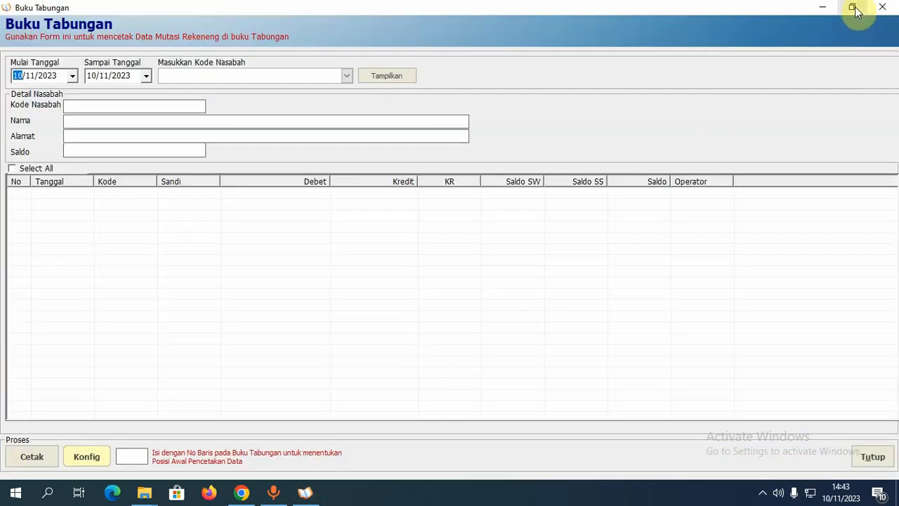
pyautogui.click(847, 10)
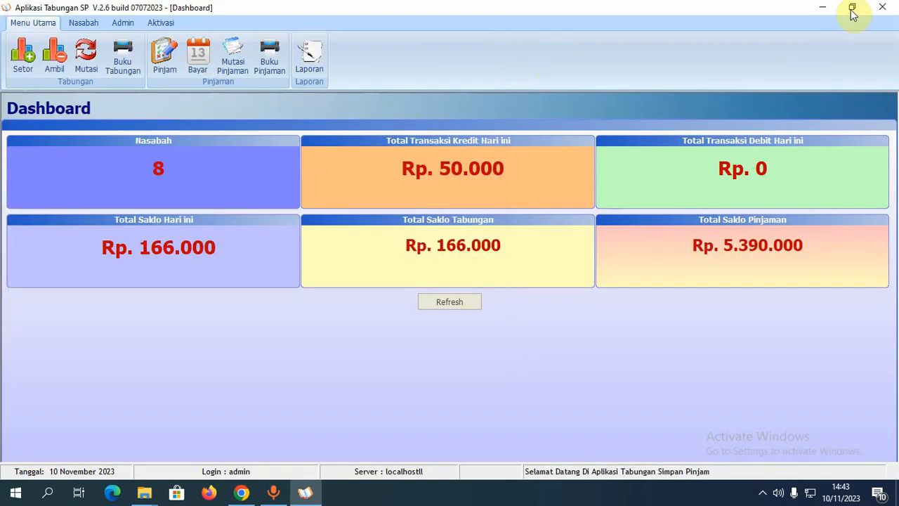
pyautogui.click(852, 9)
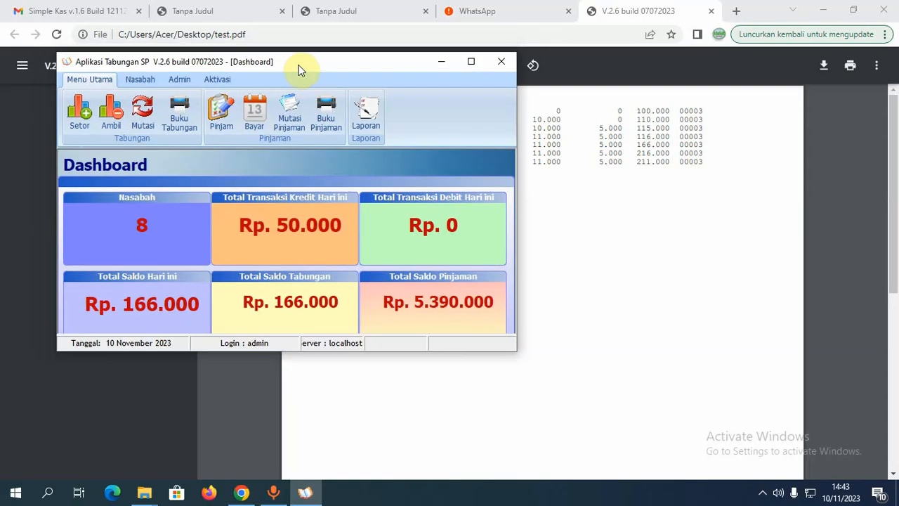
pyautogui.moveTo(300, 65); pyautogui.dragTo(565, 91)
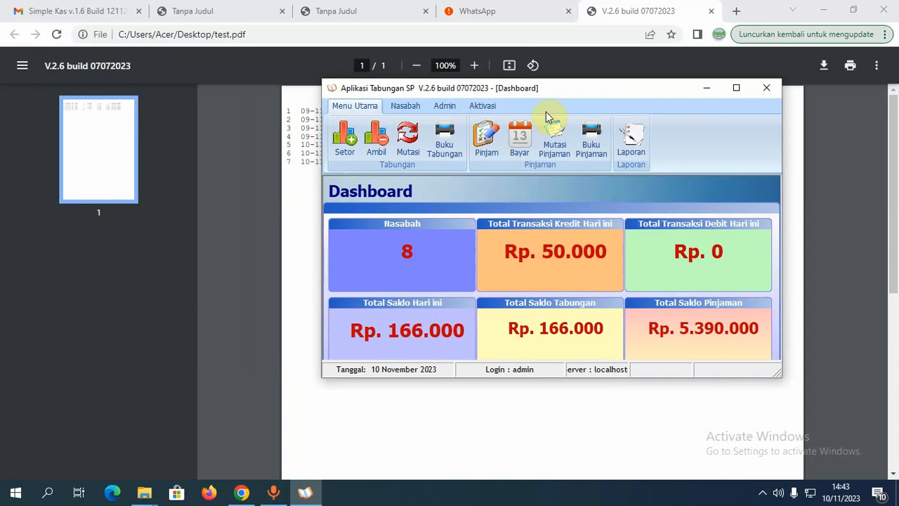
# - Reopen Buku Tabungan as a small window over the PDF viewer and open its Ukuran Buku settings
pyautogui.click(450, 149)
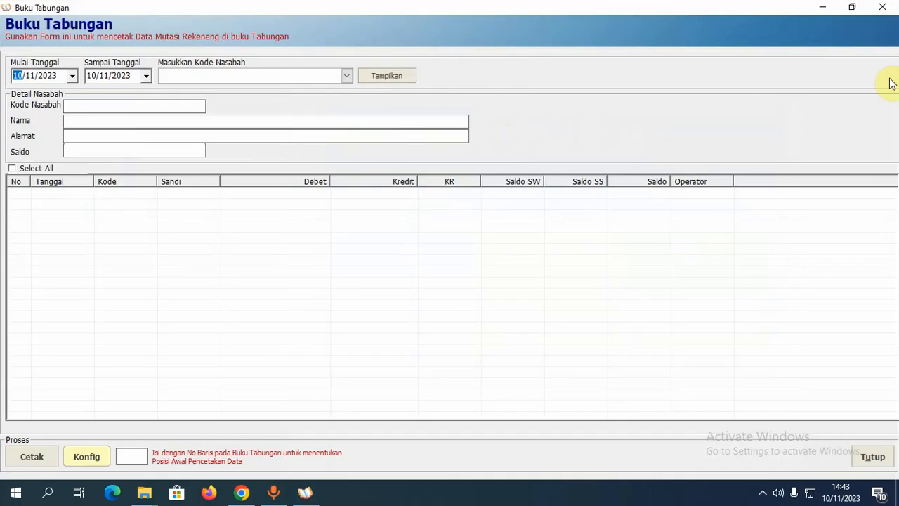
pyautogui.click(852, 8)
pyautogui.moveTo(326, 15); pyautogui.dragTo(674, 64)
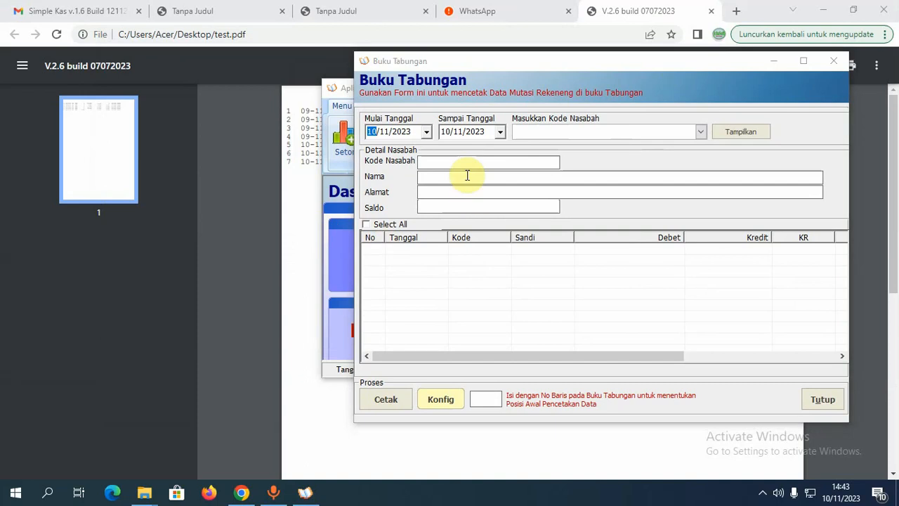
pyautogui.moveTo(597, 61); pyautogui.dragTo(569, 81)
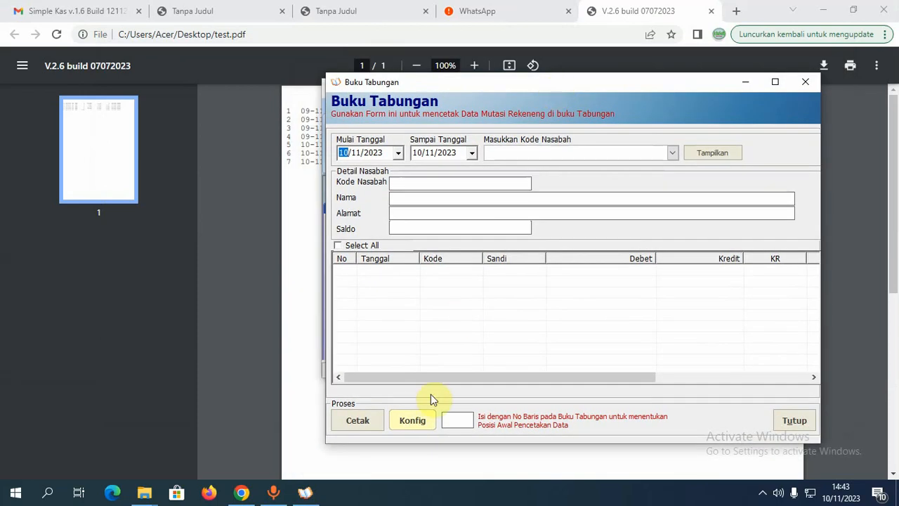
pyautogui.click(257, 367)
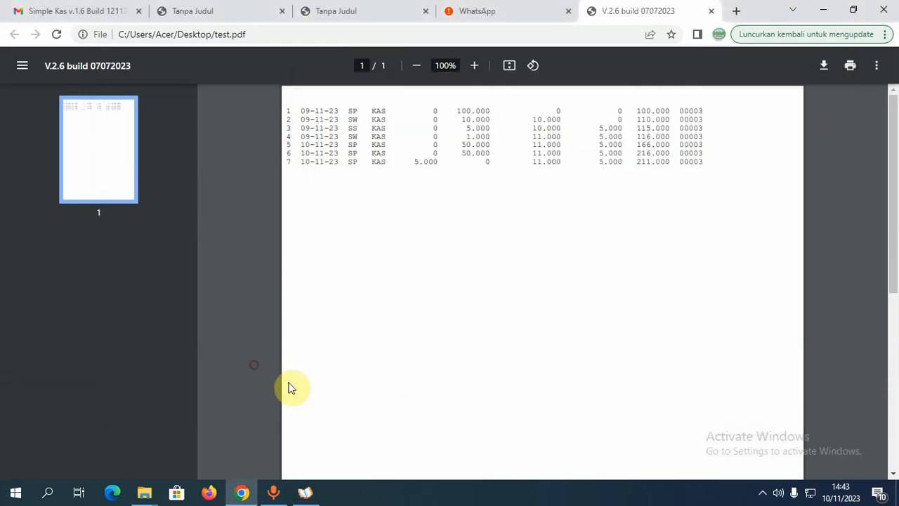
pyautogui.click(306, 492)
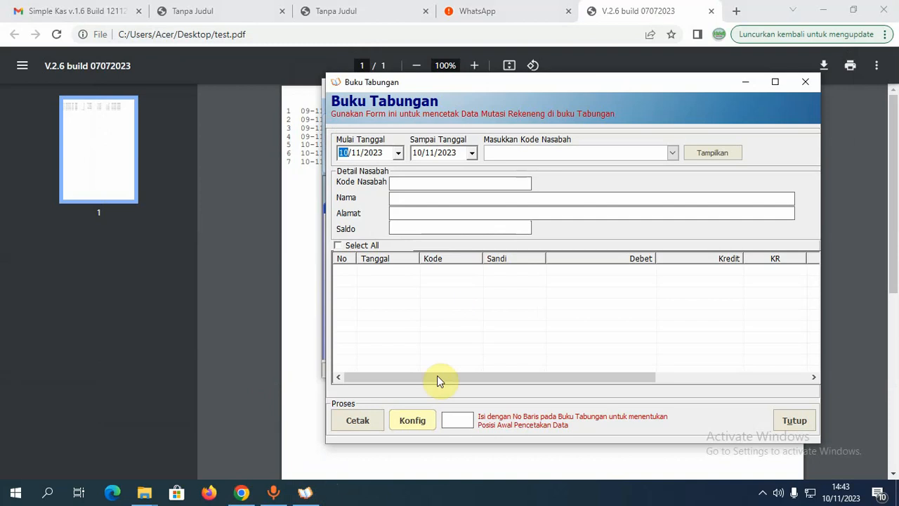
pyautogui.click(413, 422)
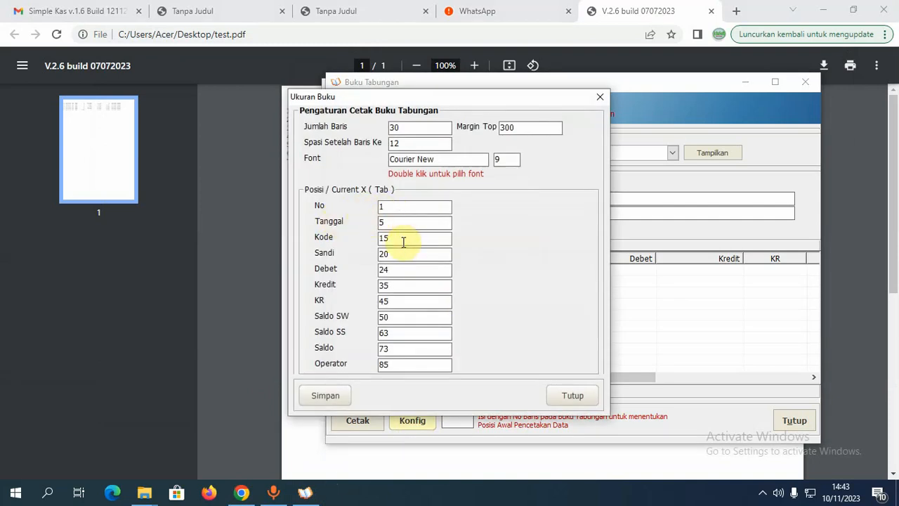
# - Change the Operator column print position from 85 to 100, checking it against the PDF printout
pyautogui.click(274, 255)
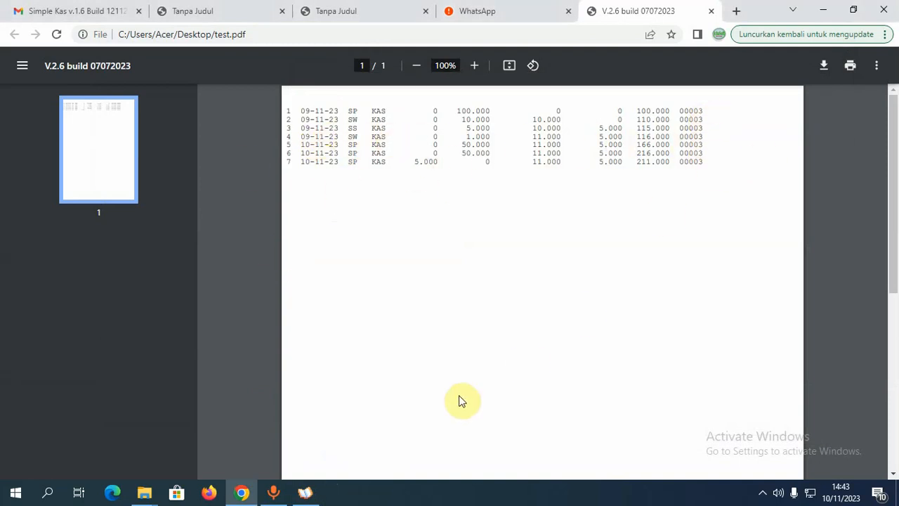
pyautogui.click(304, 494)
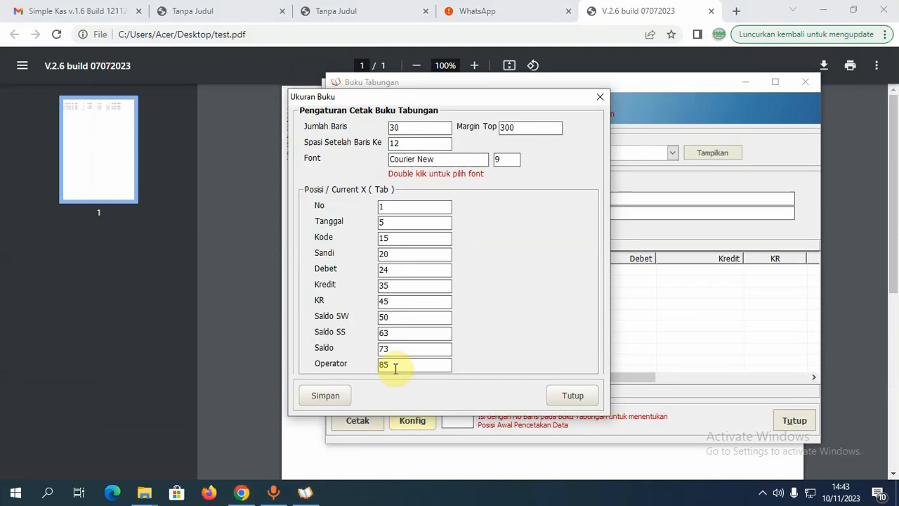
pyautogui.doubleClick(383, 364)
pyautogui.write('1')
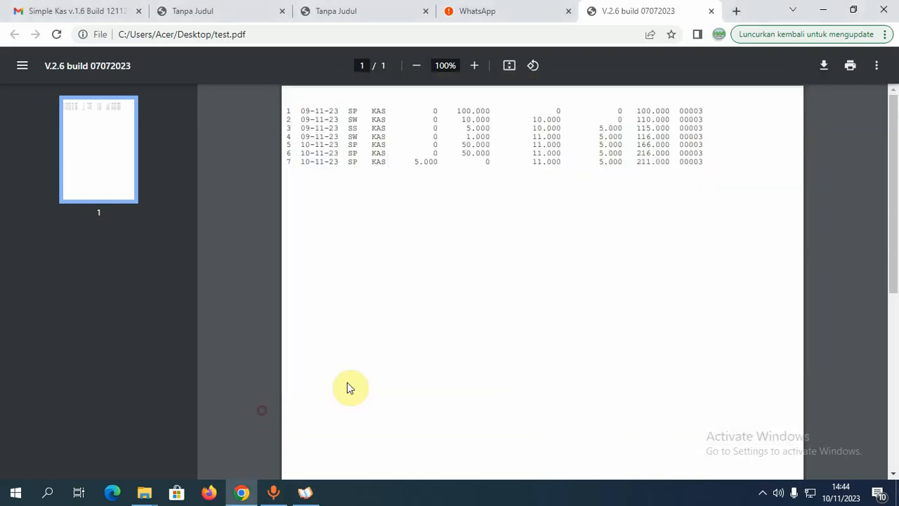
pyautogui.click(288, 429)
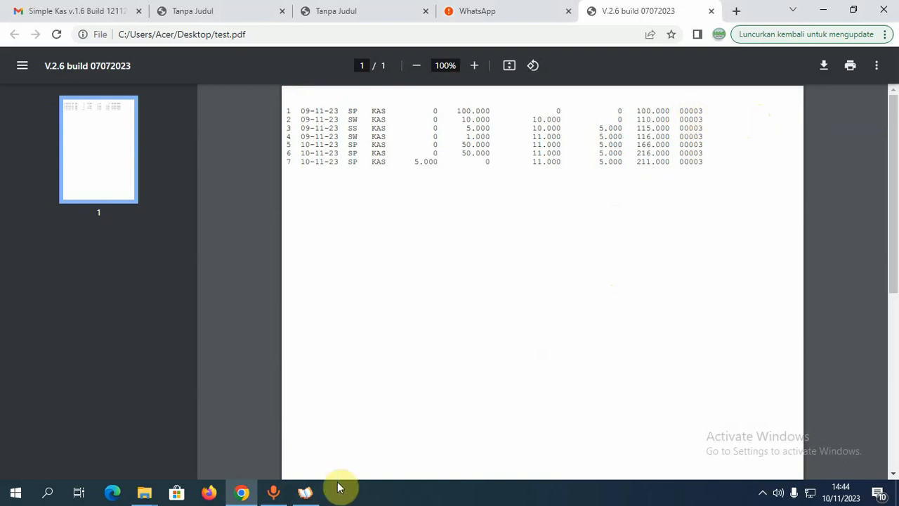
pyautogui.click(307, 494)
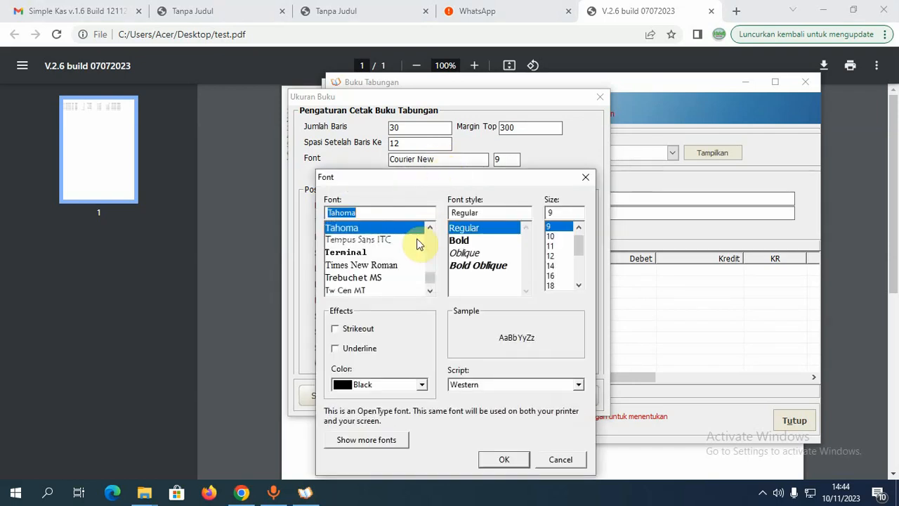
# - Choose Courier New at size 9 as the passbook print font
pyautogui.write('cou')
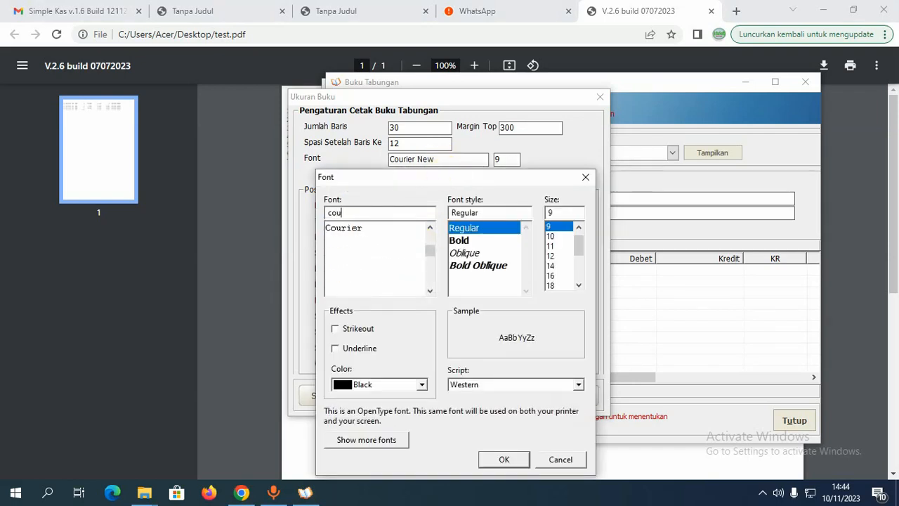
pyautogui.click(379, 240)
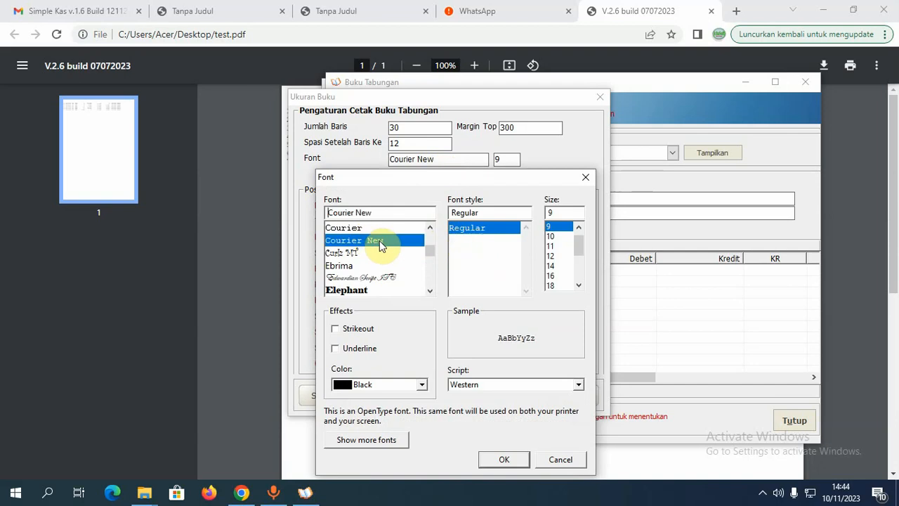
pyautogui.click(504, 460)
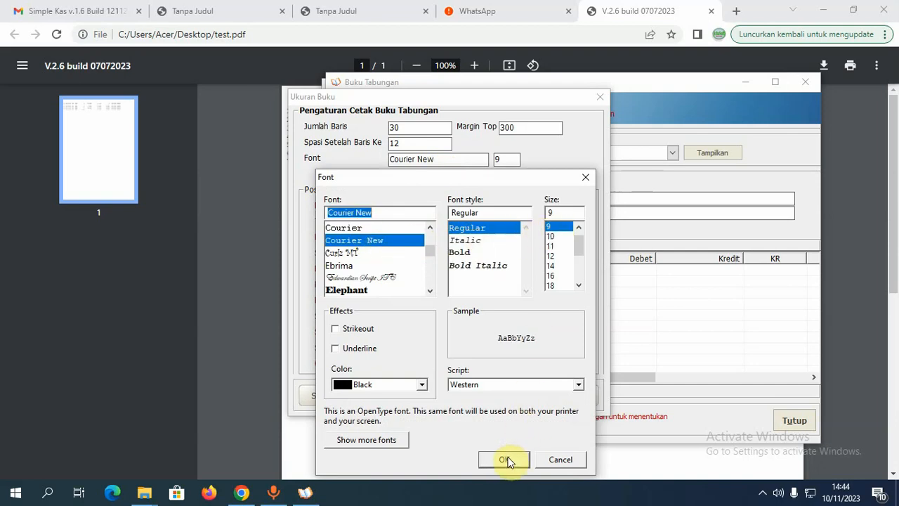
pyautogui.click(508, 459)
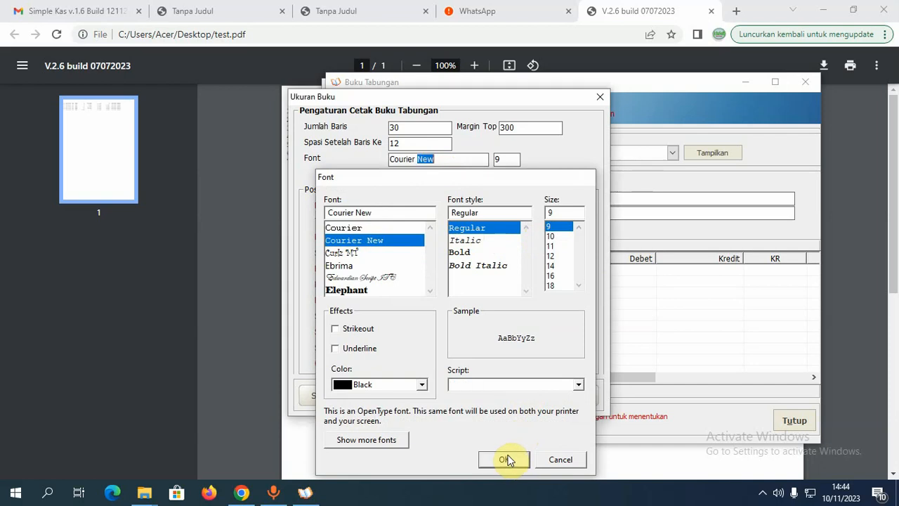
pyautogui.click(269, 211)
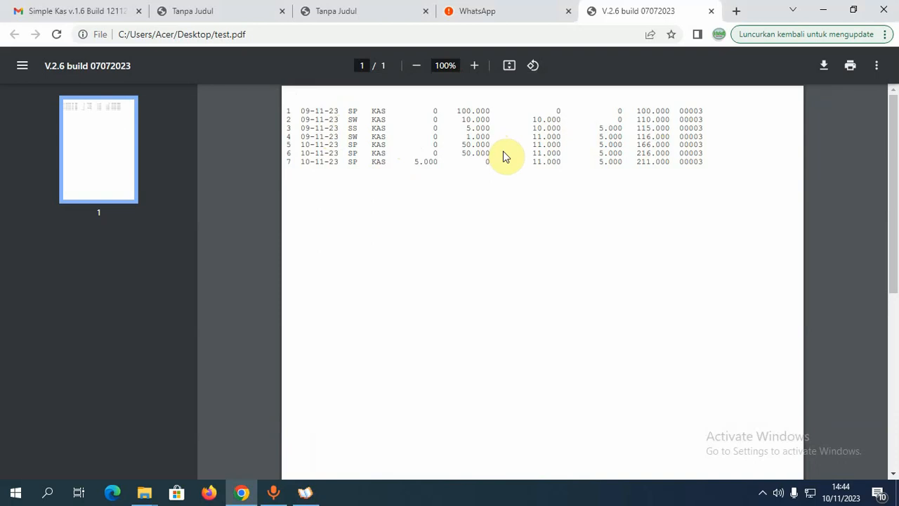
pyautogui.click(309, 488)
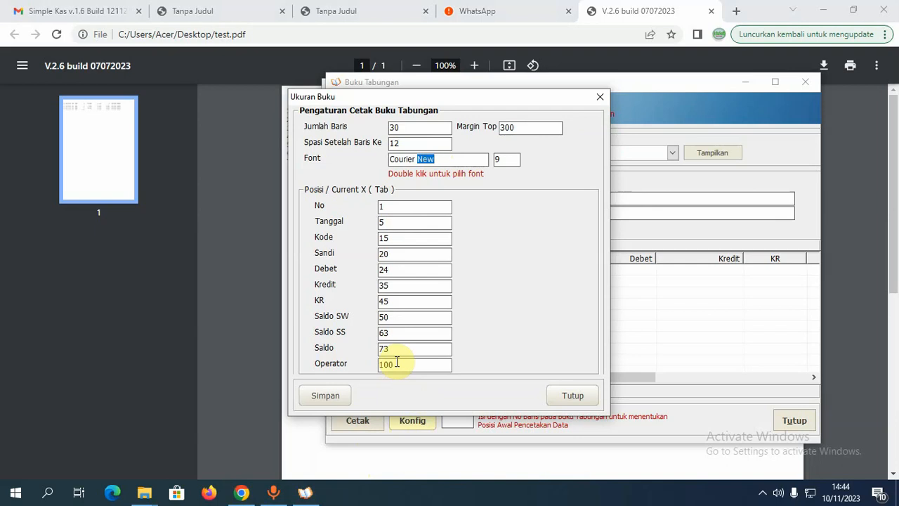
# - Save the Ukuran Buku print settings, acknowledge the confirmation, and close the dialog
pyautogui.click(328, 394)
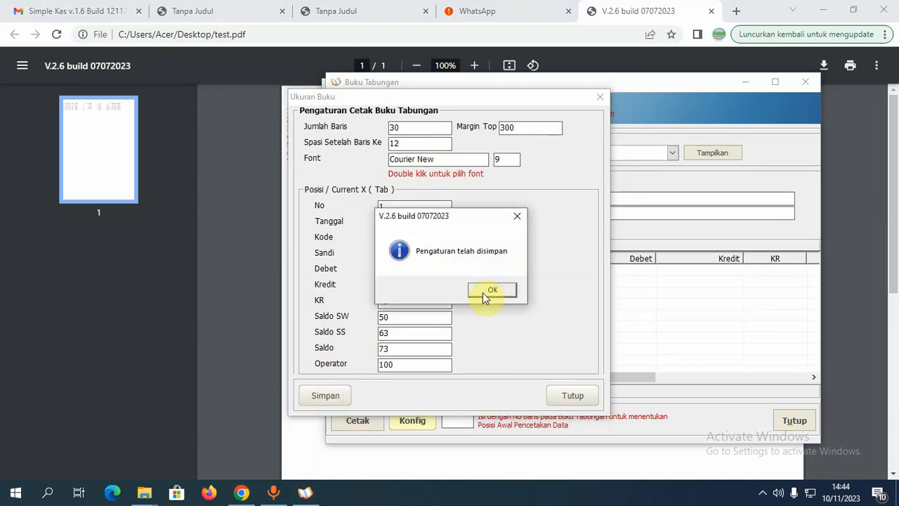
pyautogui.click(488, 292)
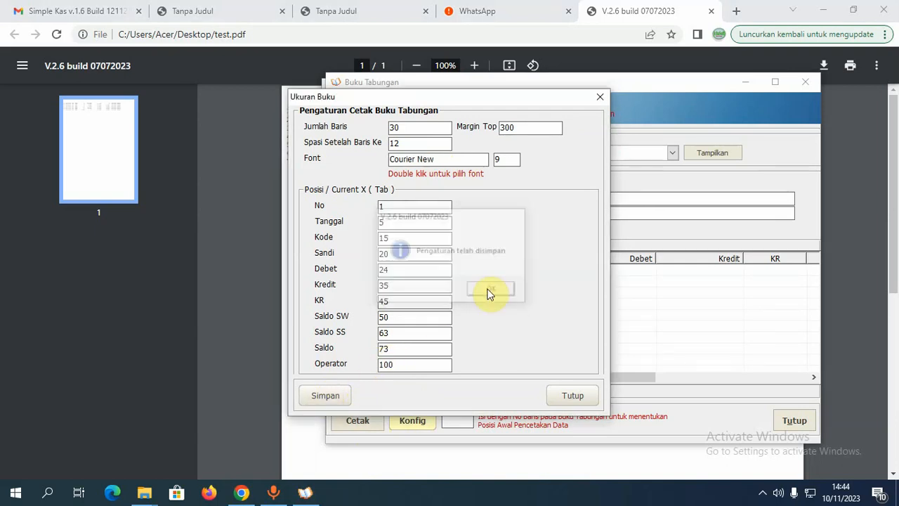
pyautogui.click(240, 267)
pyautogui.click(303, 490)
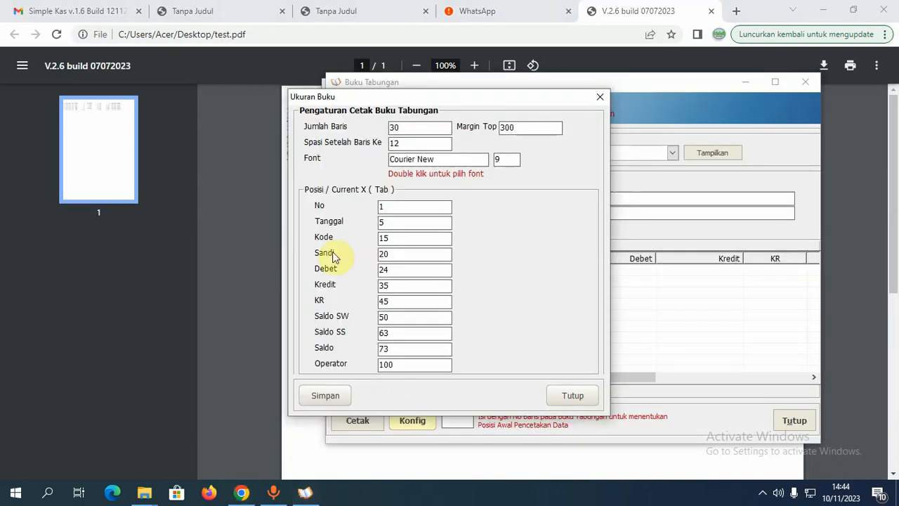
pyautogui.click(573, 397)
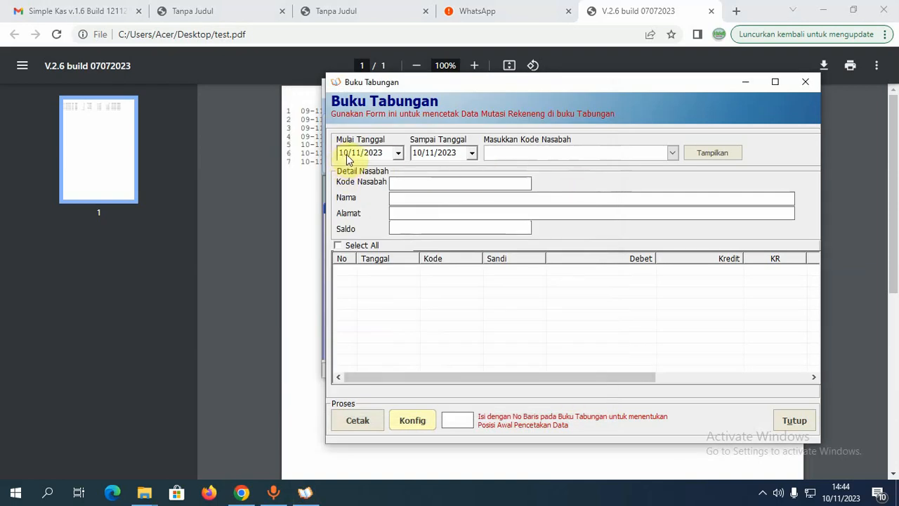
# - Select a customer code, display their three transactions, and print them from book row 8
pyautogui.click(672, 153)
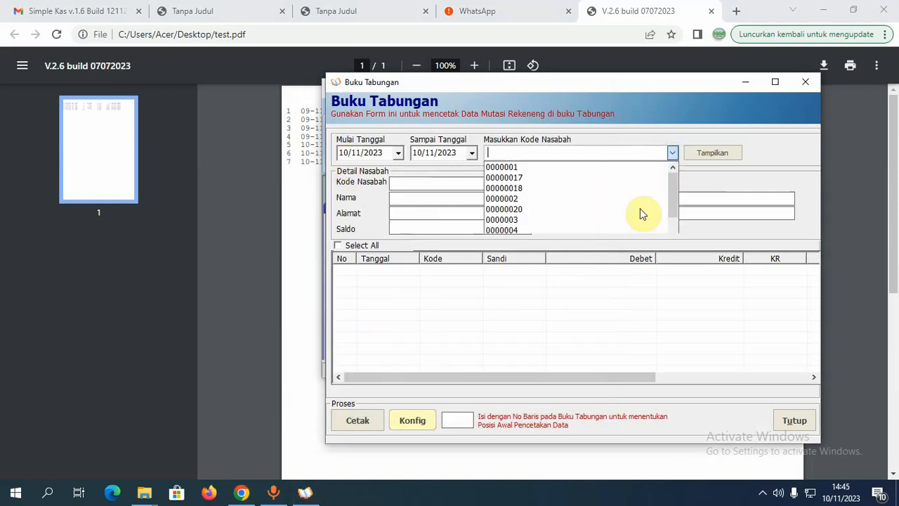
pyautogui.scroll(-1, 602, 237)
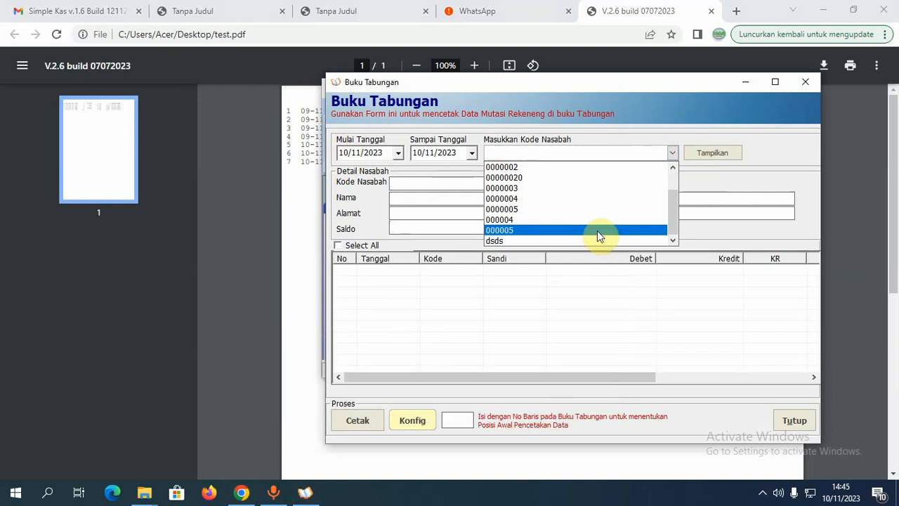
pyautogui.click(597, 231)
pyautogui.click(710, 156)
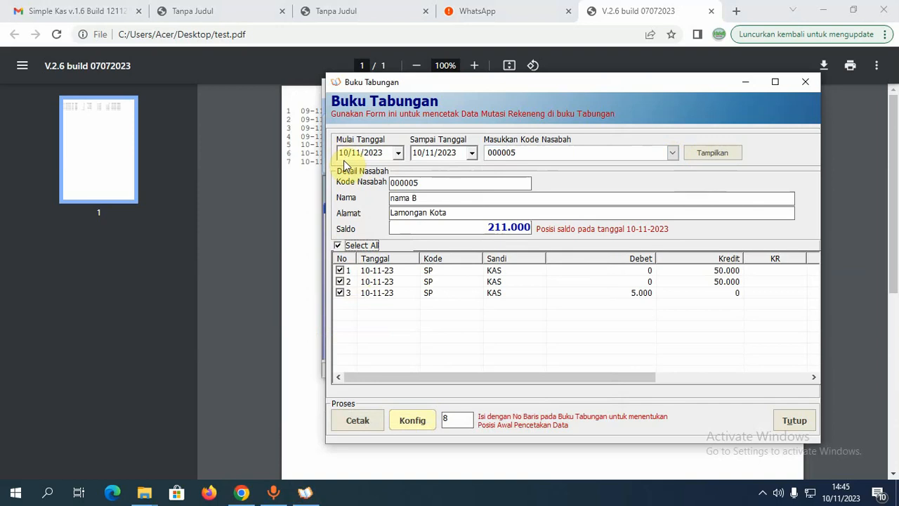
pyautogui.click(444, 420)
pyautogui.write('8')
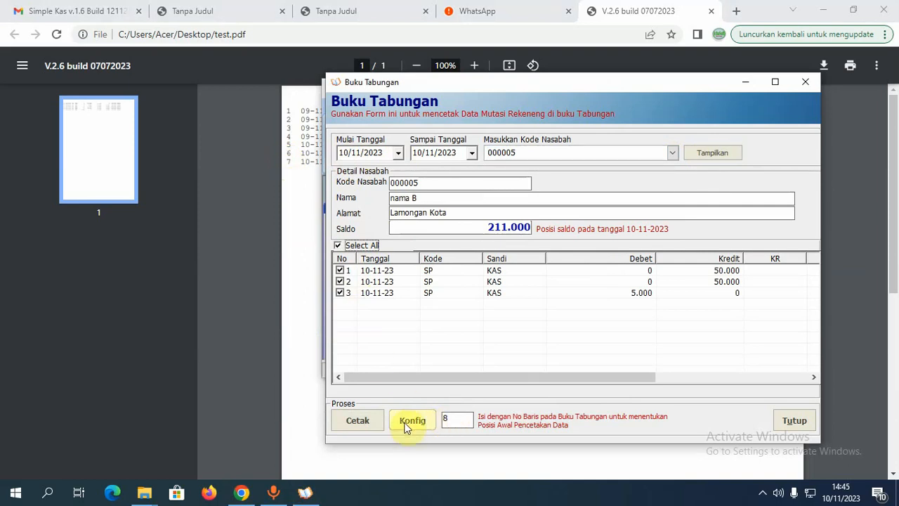
pyautogui.click(366, 423)
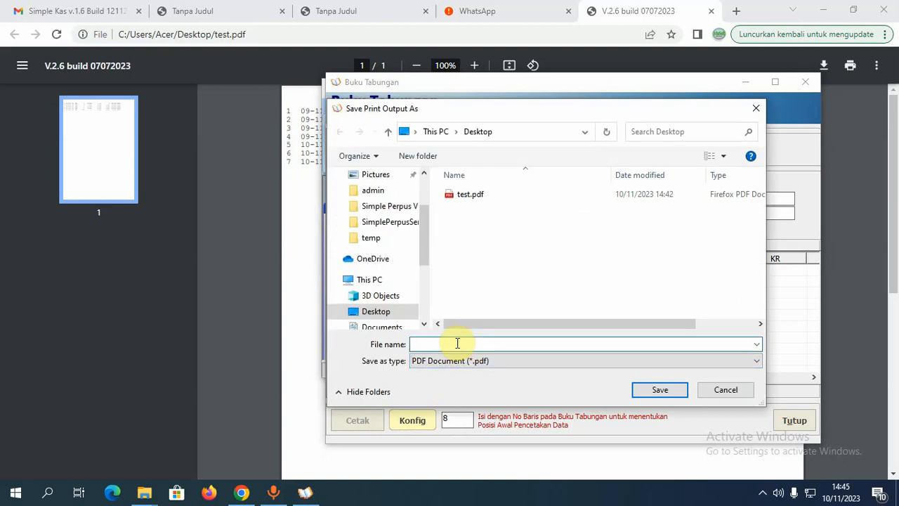
# - Save the print output as test2 and minimize the browser to show the desktop
pyautogui.write('test2')
pyautogui.click(660, 390)
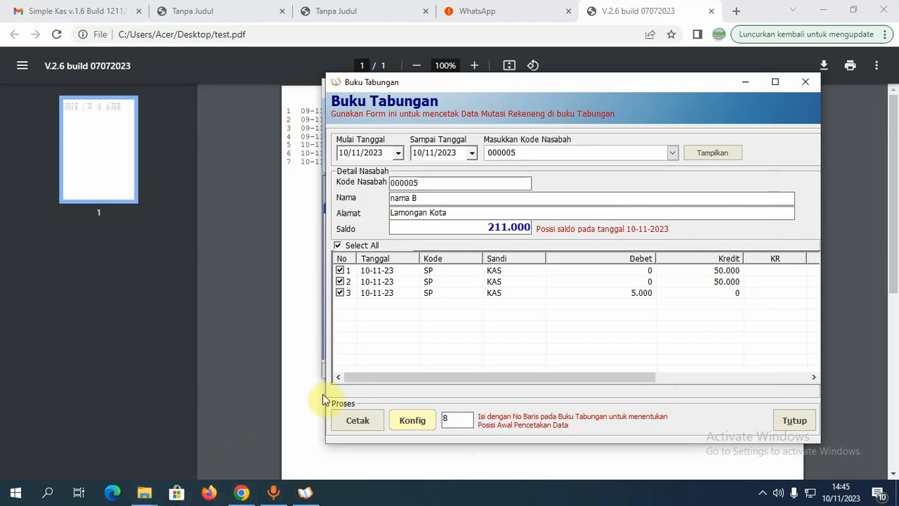
pyautogui.click(824, 11)
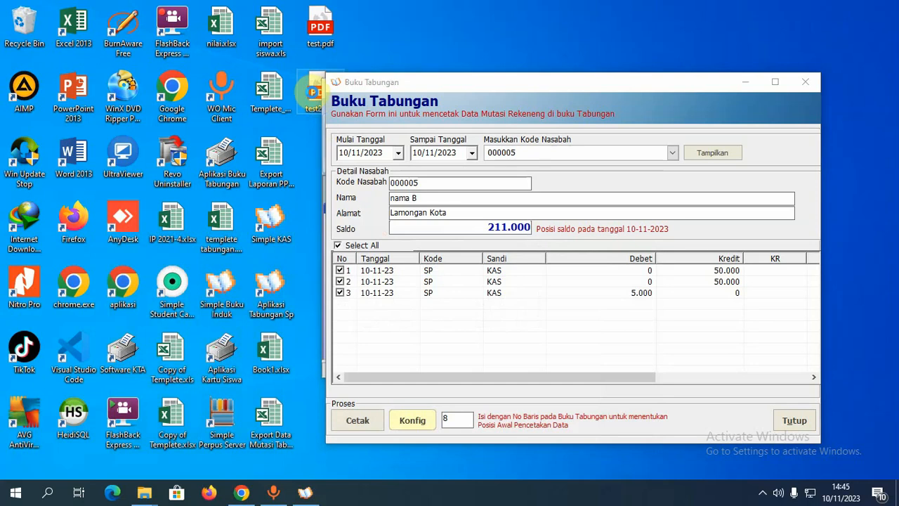
# - Open test2.pdf from the desktop with Google Chrome
pyautogui.rightClick(313, 96)
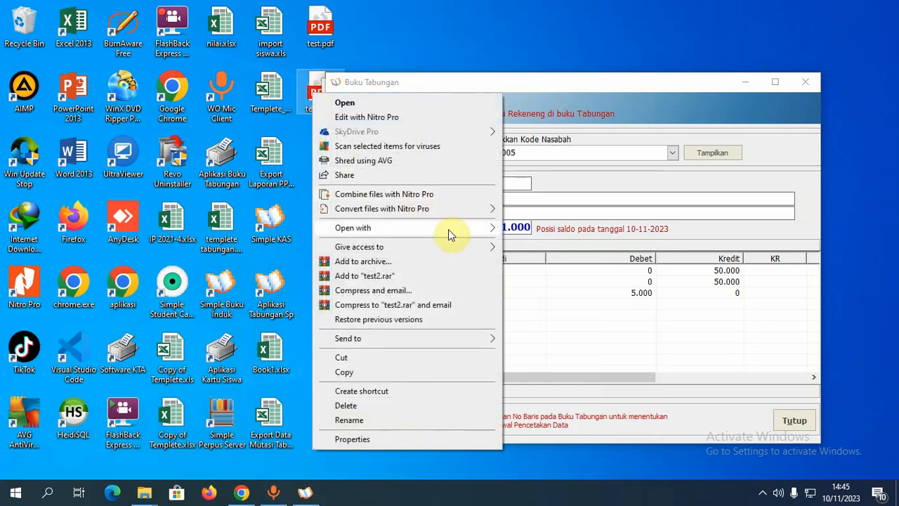
pyautogui.moveTo(451, 230)
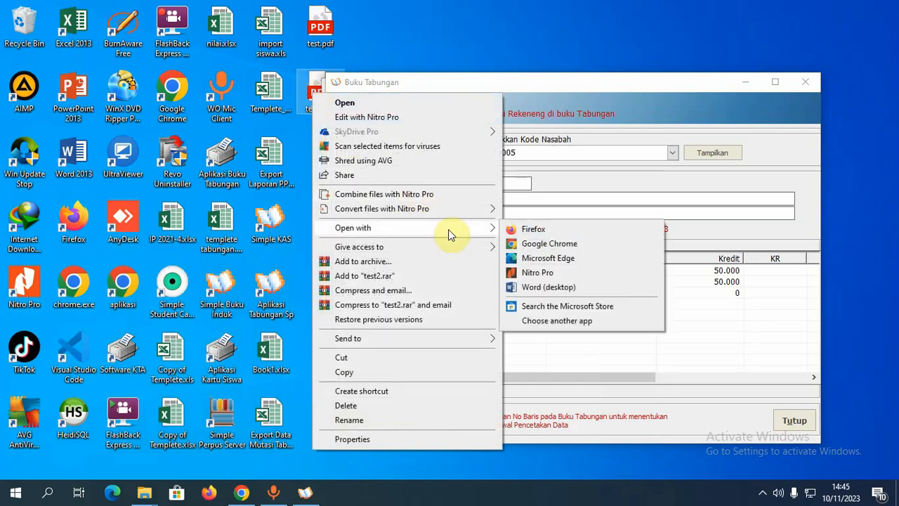
pyautogui.click(555, 246)
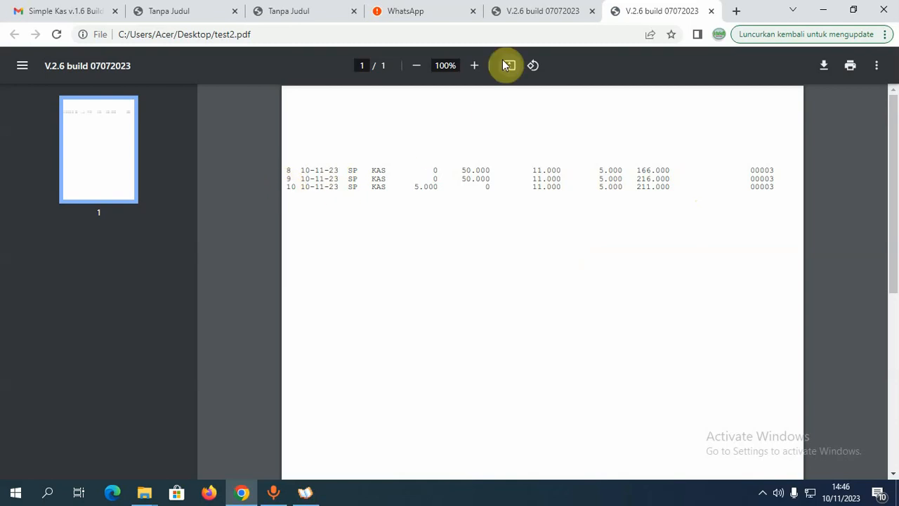
# - Compare the test.pdf and test2.pdf printouts, then reopen the Ukuran Buku print settings
pyautogui.click(538, 11)
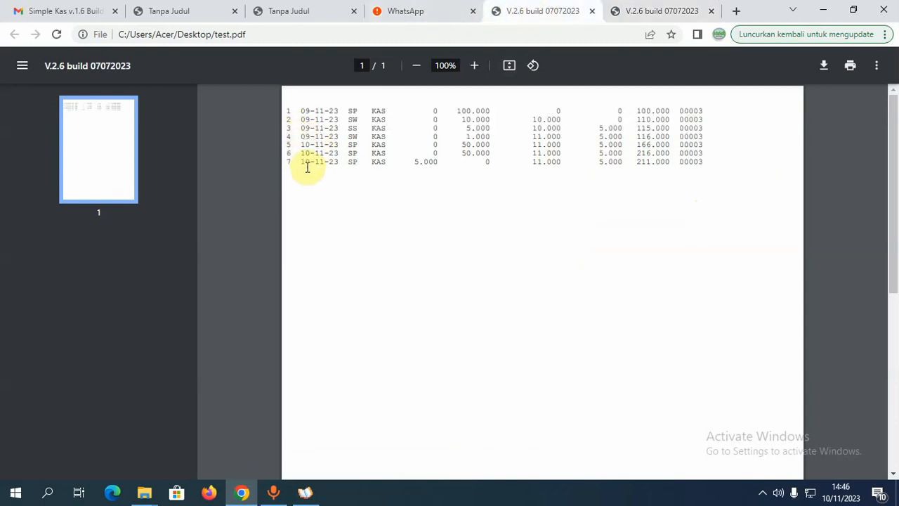
pyautogui.click(652, 12)
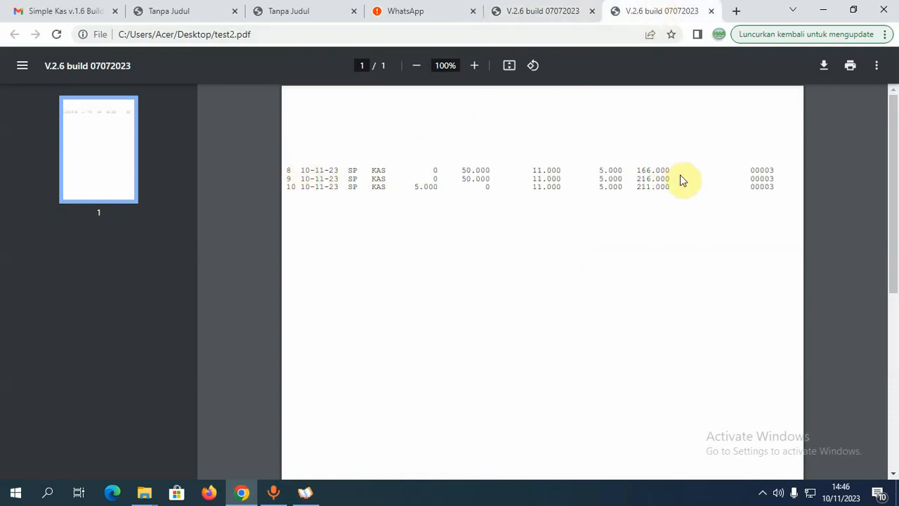
pyautogui.click(306, 496)
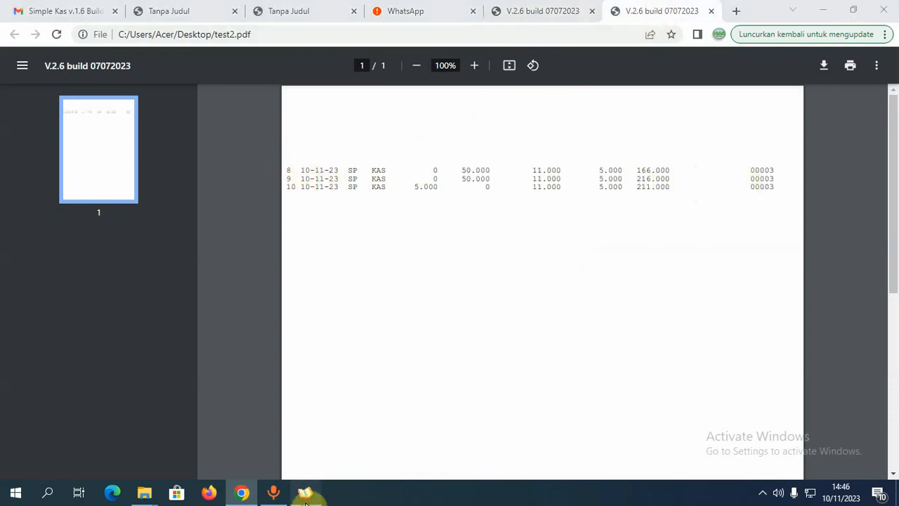
pyautogui.click(418, 424)
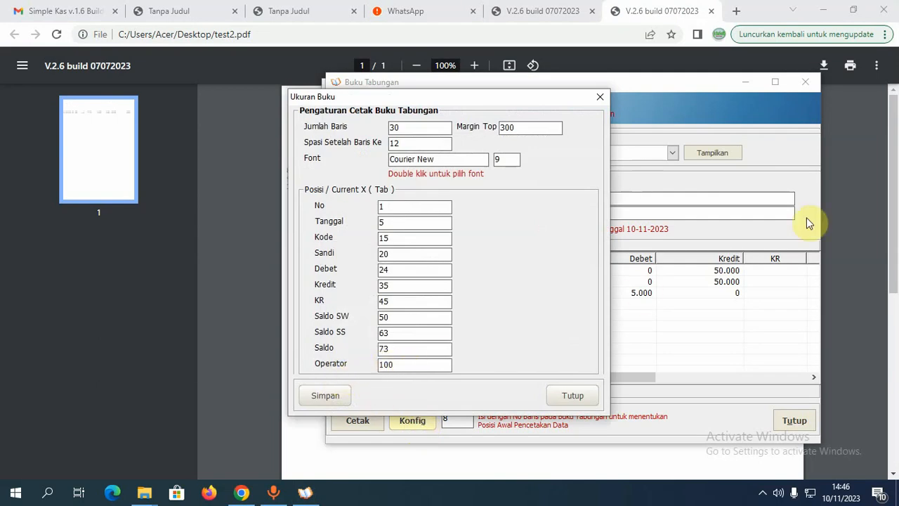
# - Change the Operator position from 100 back to 85 and save the print settings
pyautogui.click(846, 203)
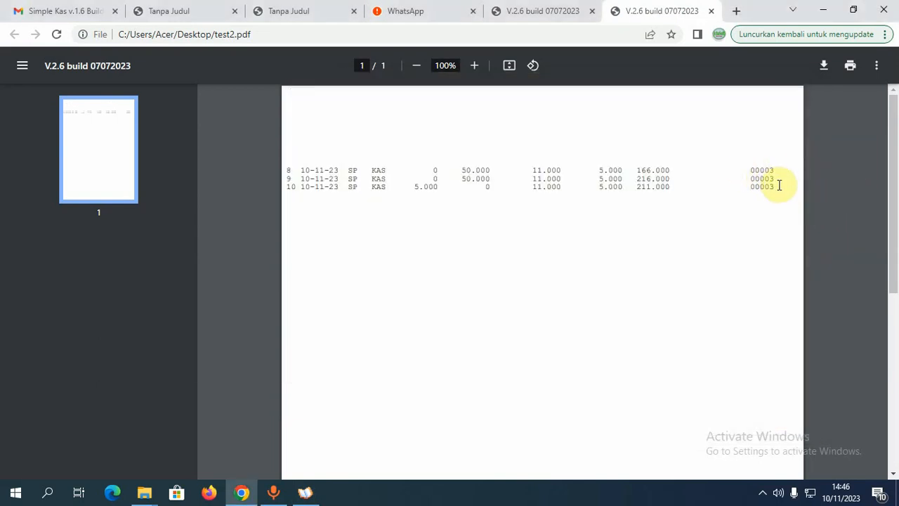
pyautogui.click(305, 491)
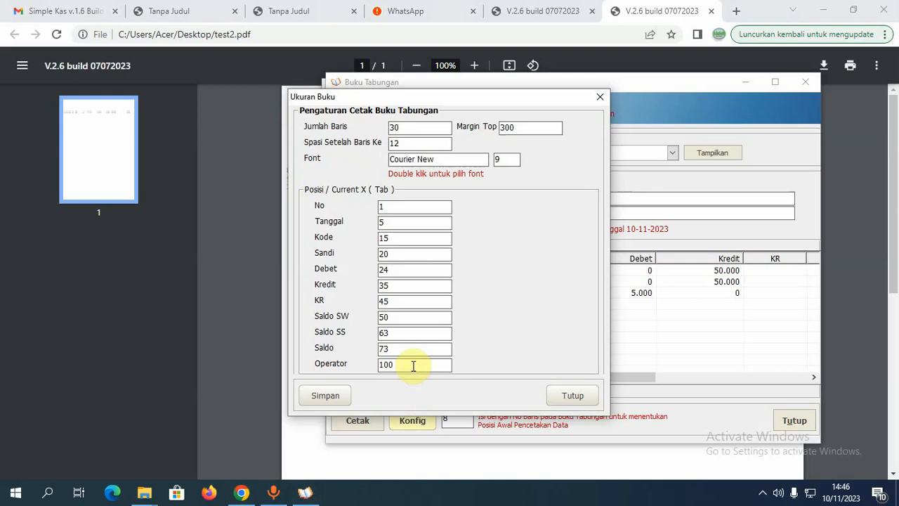
pyautogui.moveTo(412, 364); pyautogui.dragTo(331, 371)
pyautogui.write('85')
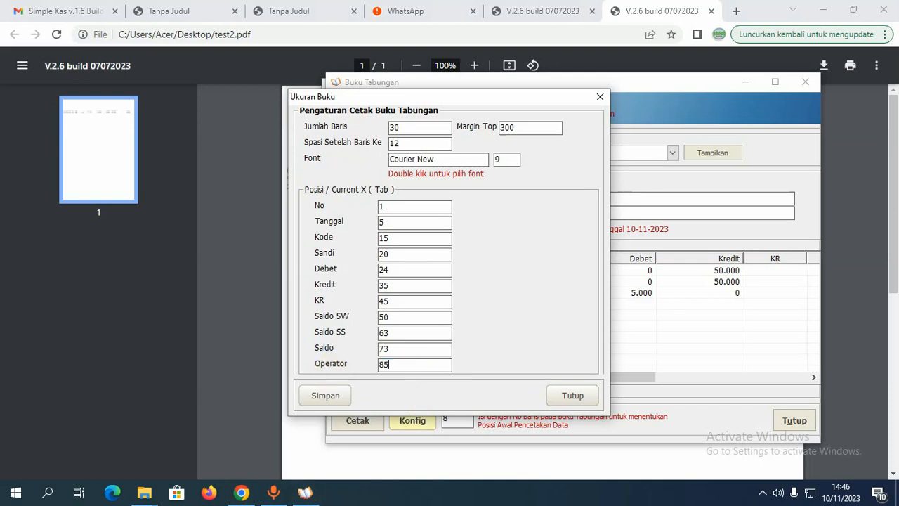
pyautogui.click(325, 394)
pyautogui.click(492, 290)
# - Check the PDF printout, then close the Ukuran Buku settings
pyautogui.moveTo(402, 97); pyautogui.dragTo(583, 142)
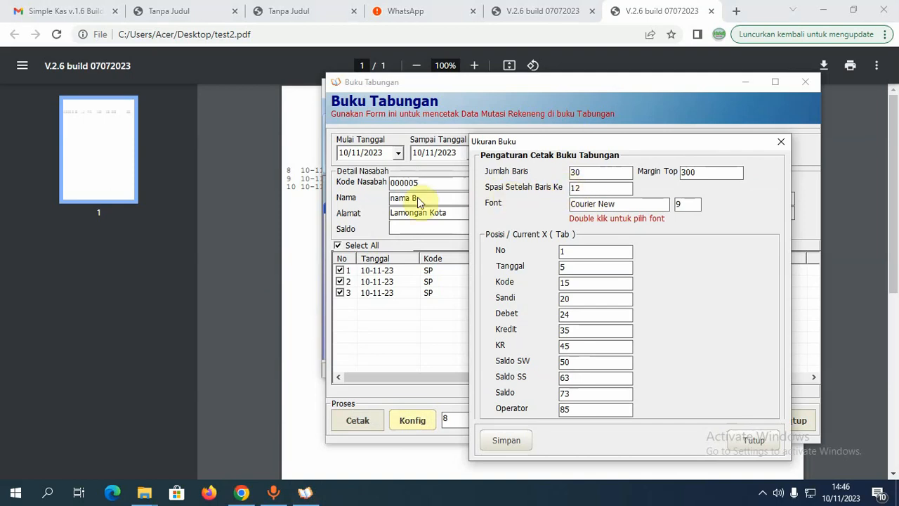
pyautogui.click(292, 233)
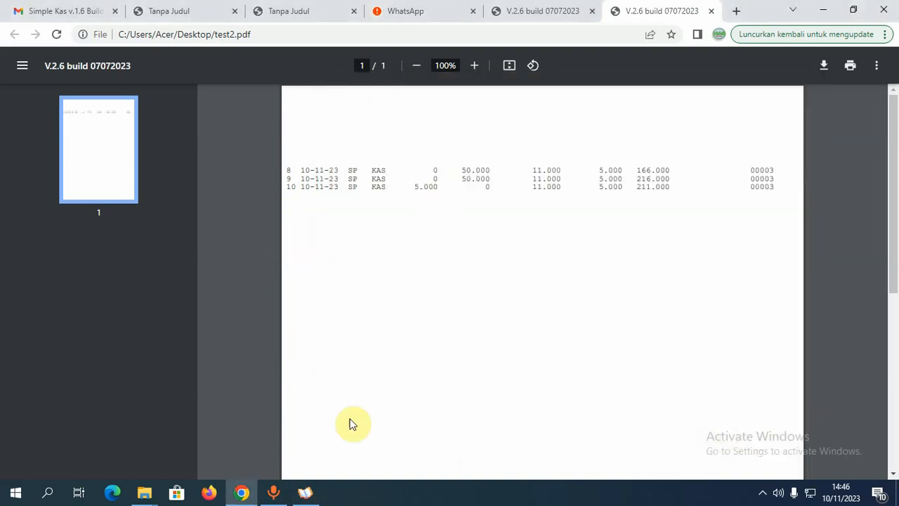
pyautogui.click(304, 492)
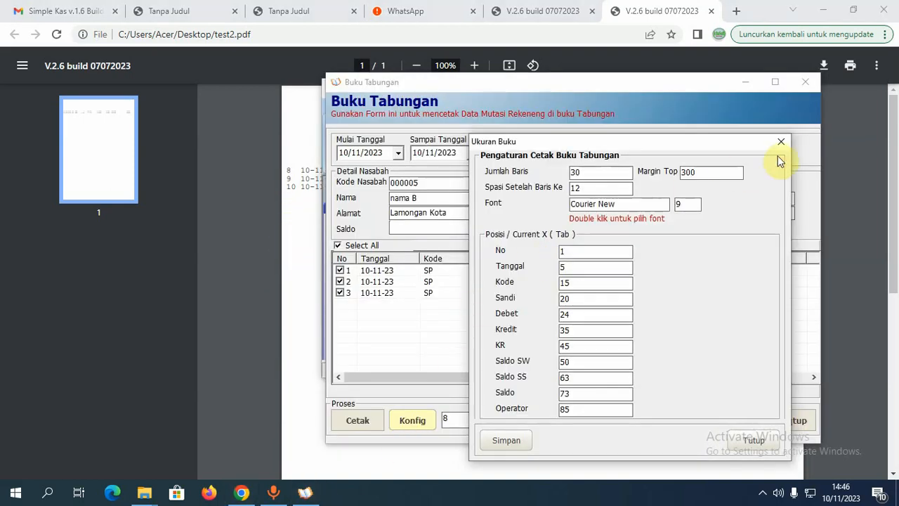
pyautogui.click(344, 156)
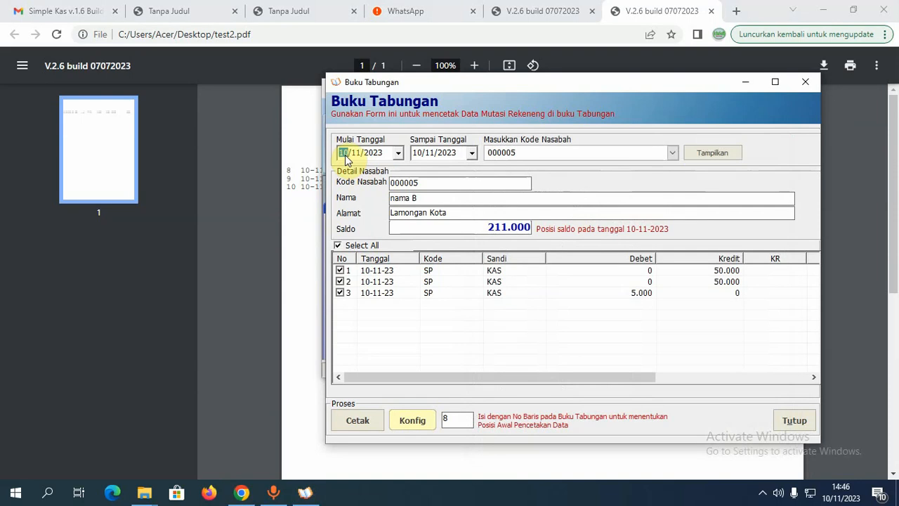
# - Reload and select all seven transactions, then print them from line 11 to test3.pdf
pyautogui.click(713, 151)
pyautogui.click(338, 246)
pyautogui.click(337, 245)
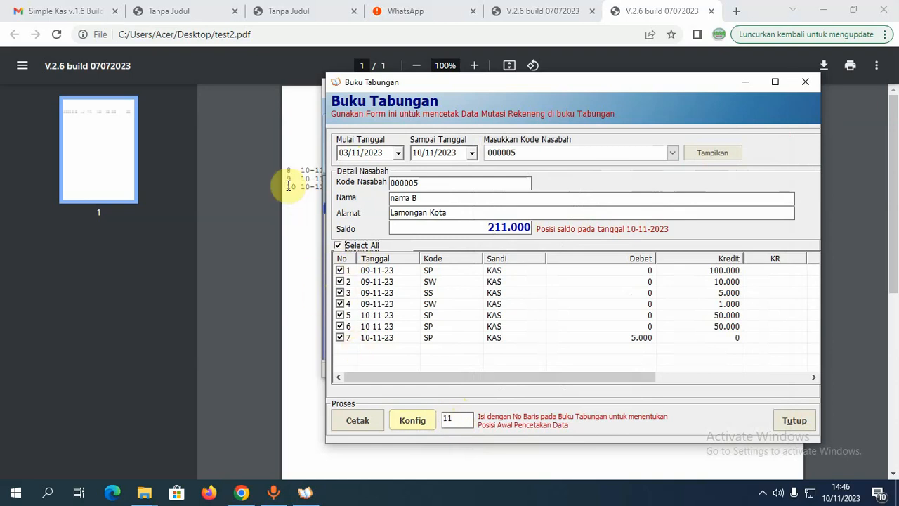
pyautogui.click(356, 420)
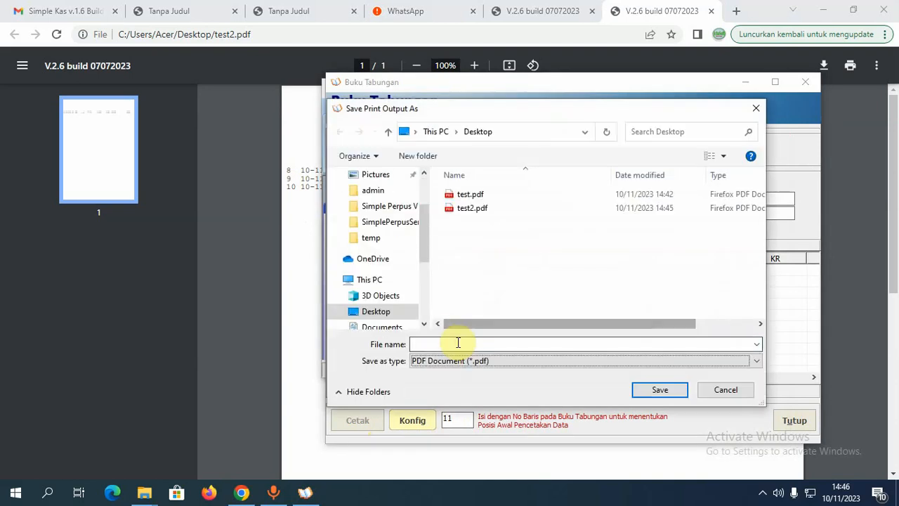
pyautogui.write('test3')
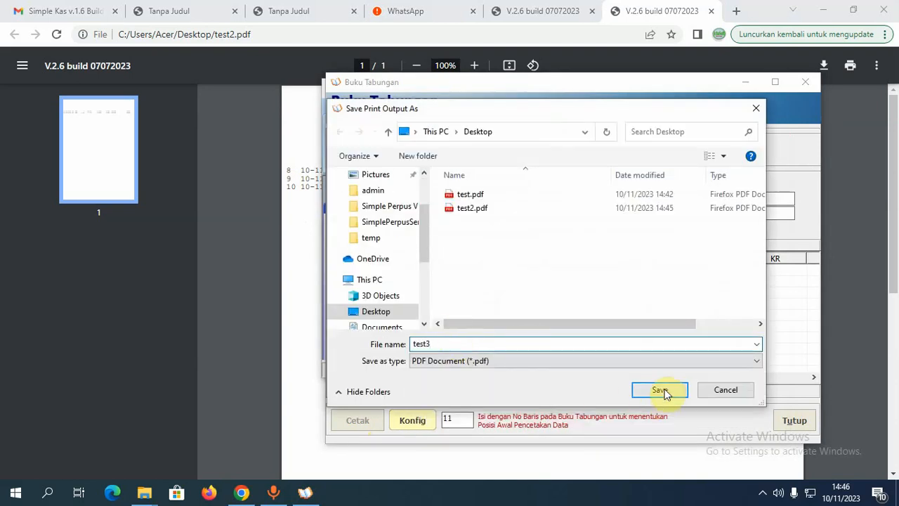
pyautogui.click(660, 391)
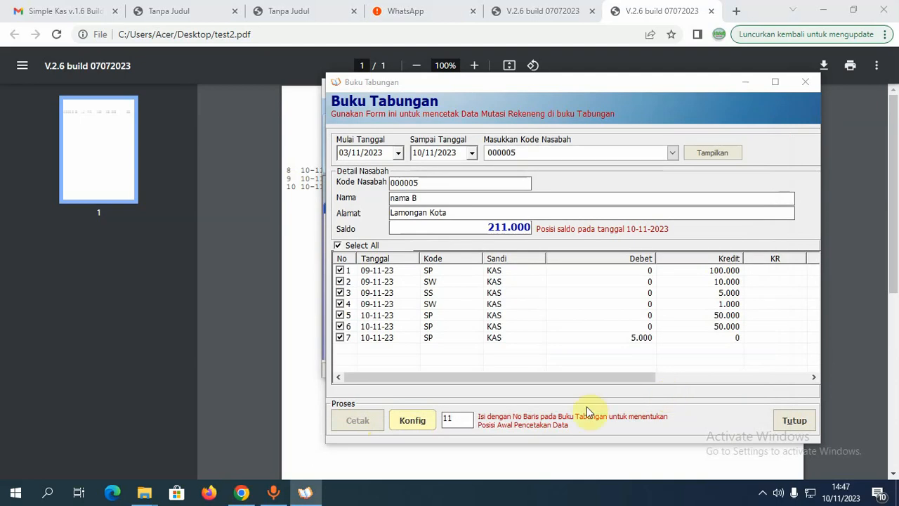
# - Open test3.pdf from the desktop in Chrome, then restore Buku Tabungan full-screen
pyautogui.click(749, 85)
pyautogui.click(823, 10)
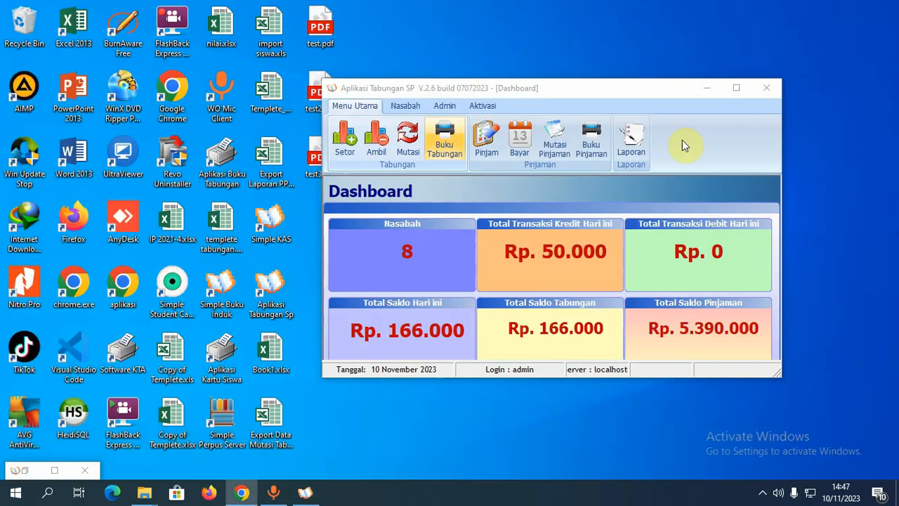
pyautogui.rightClick(313, 167)
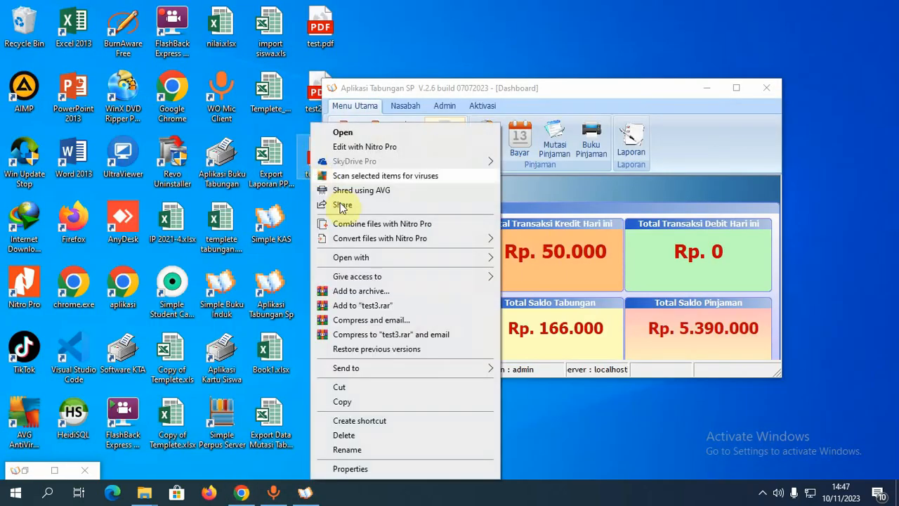
pyautogui.moveTo(442, 265)
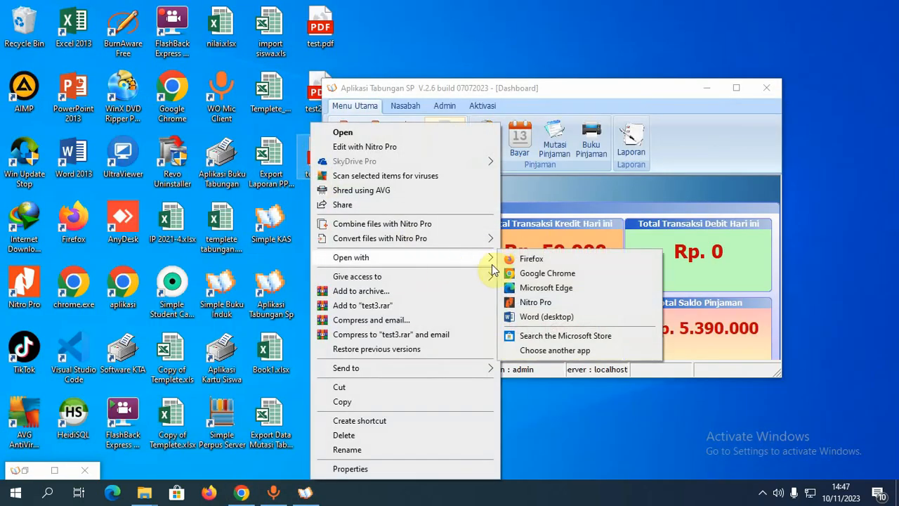
pyautogui.click(531, 276)
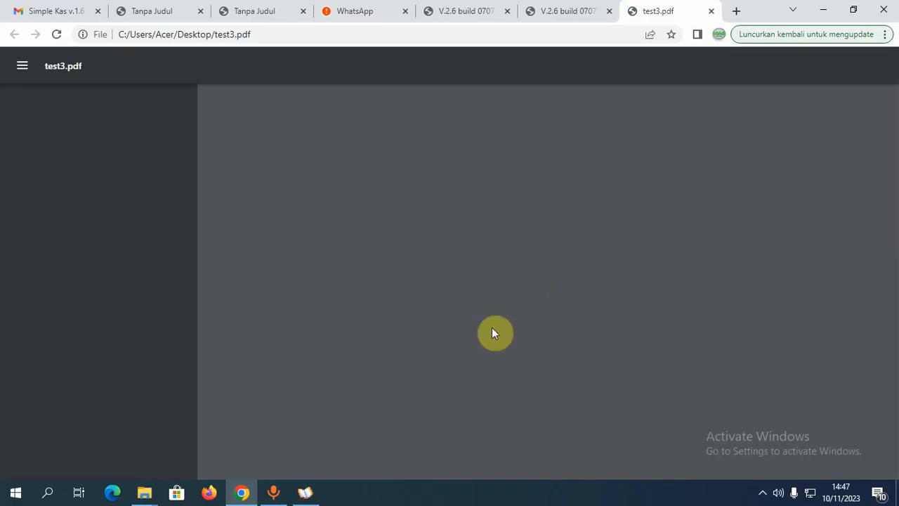
pyautogui.click(305, 493)
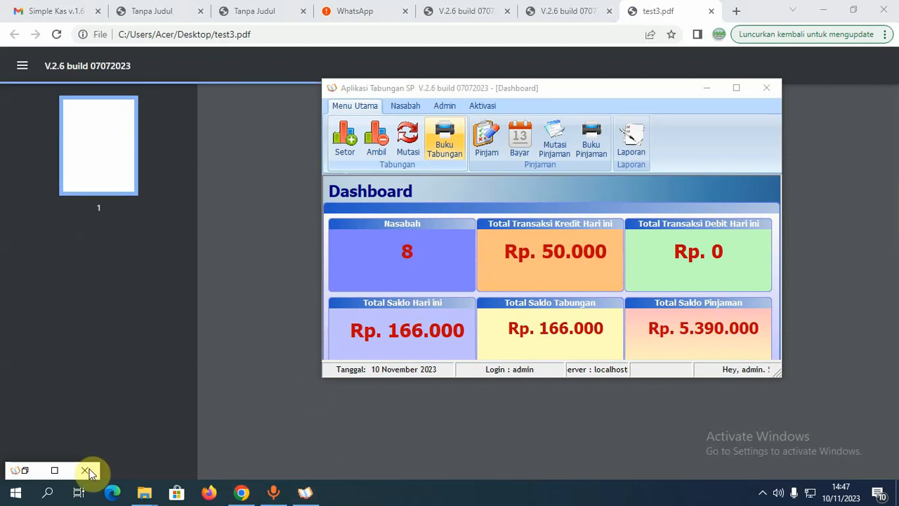
pyautogui.click(55, 470)
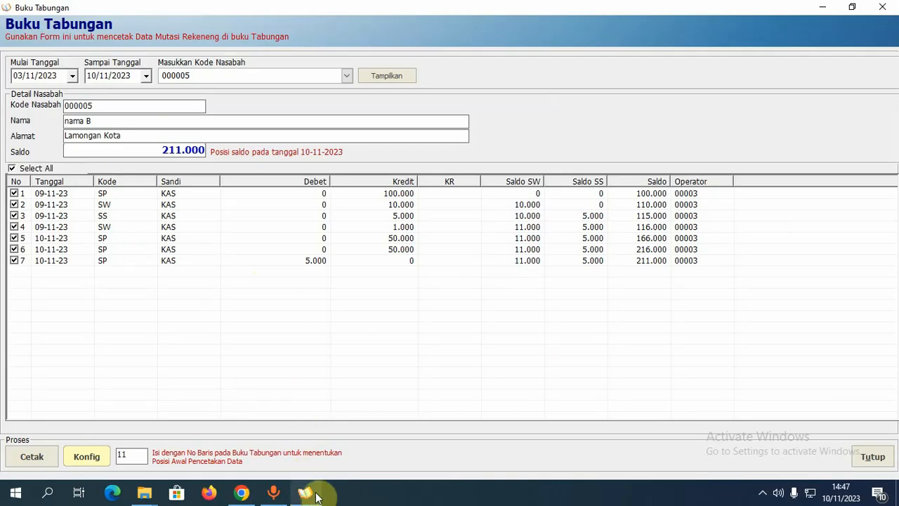
# - Scroll through the test3.pdf printout in Chrome, then return to the passbook form
pyautogui.click(241, 492)
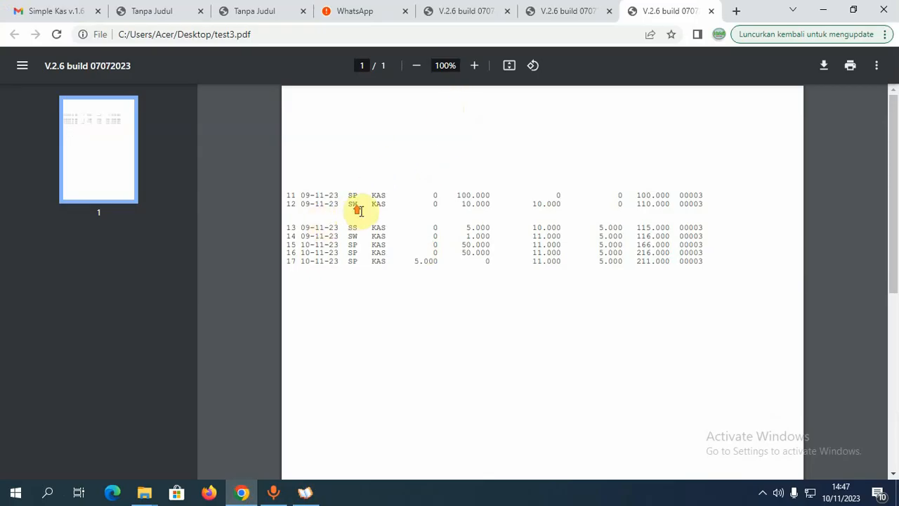
pyautogui.scroll(-1, 361, 215)
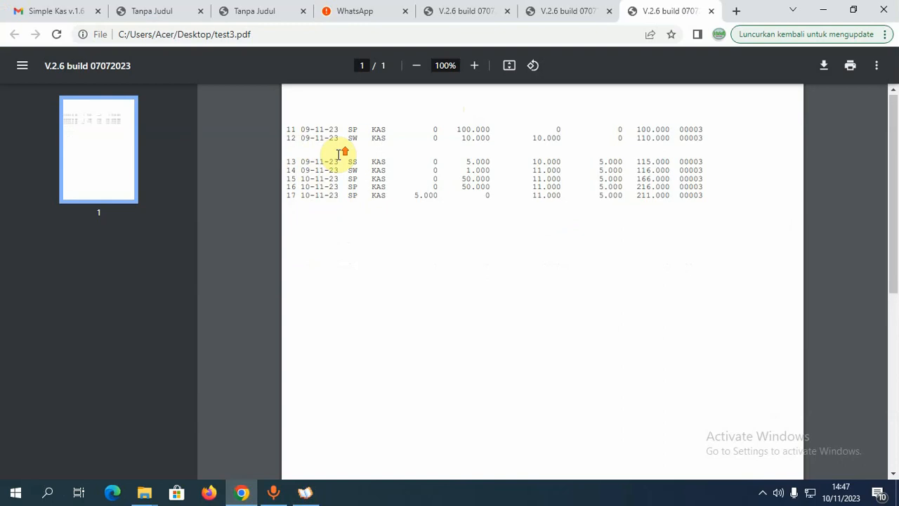
pyautogui.scroll(1, 340, 151)
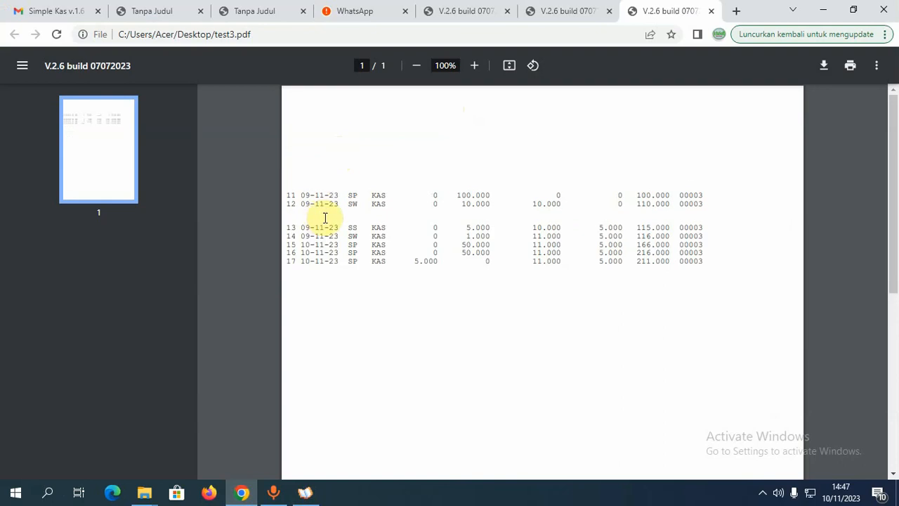
pyautogui.click(305, 492)
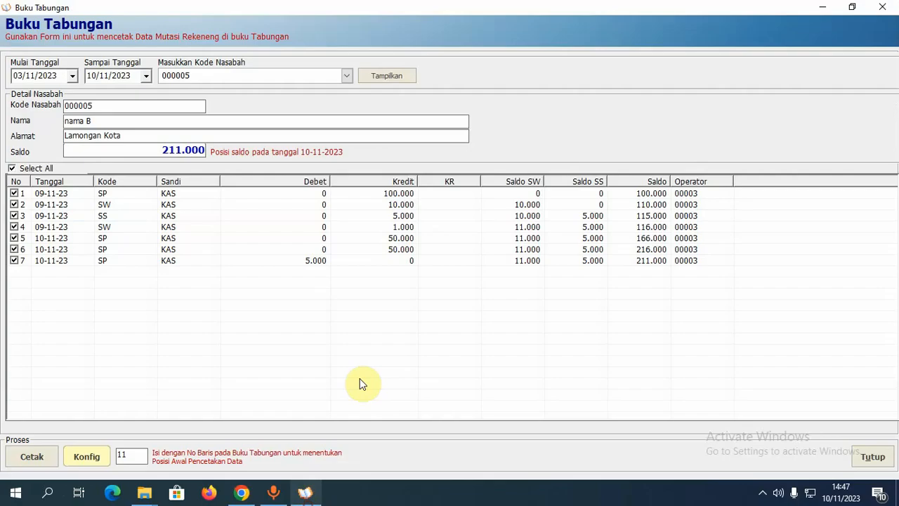
# - Compare the Ukuran Buku print layout settings against the test3.pdf printout, then close the settings
pyautogui.click(97, 460)
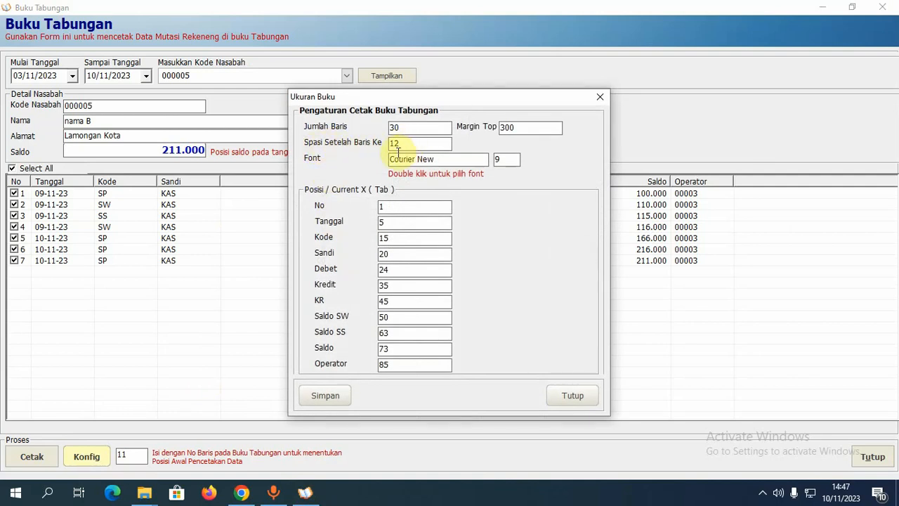
pyautogui.click(241, 492)
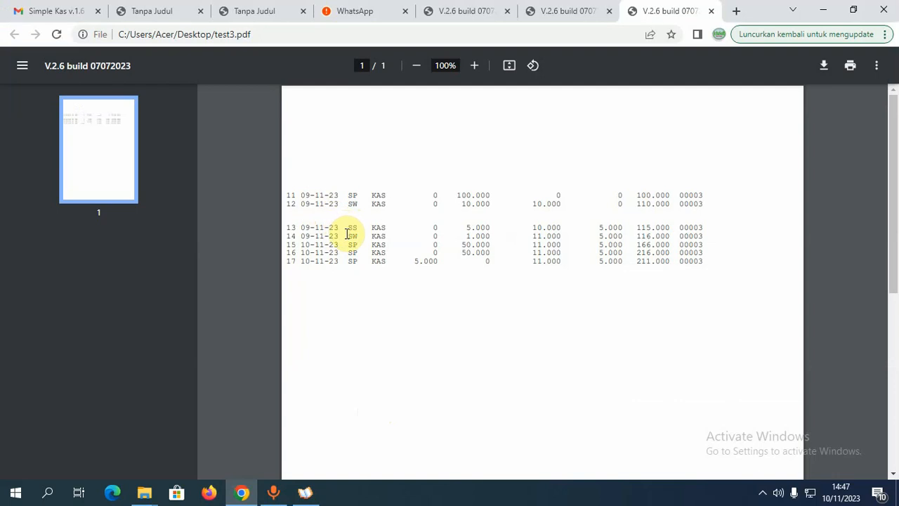
pyautogui.scroll(-1, 349, 234)
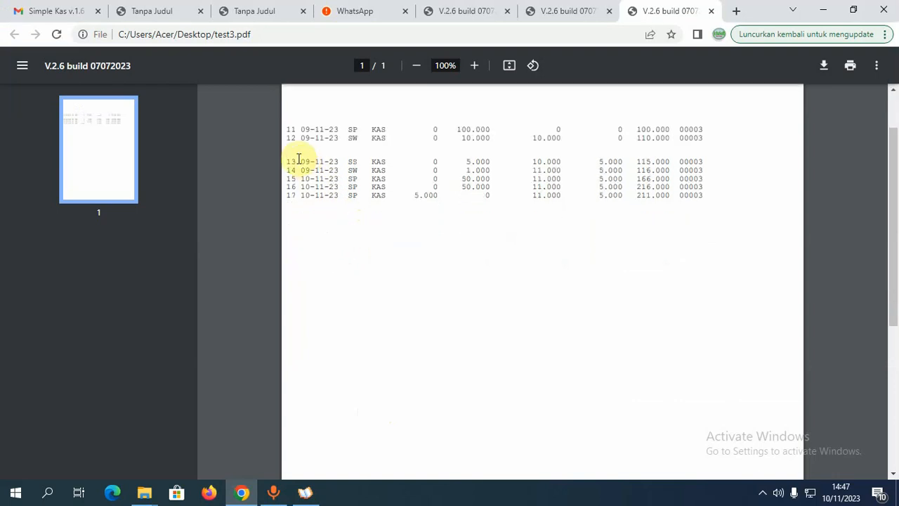
pyautogui.scroll(1, 359, 152)
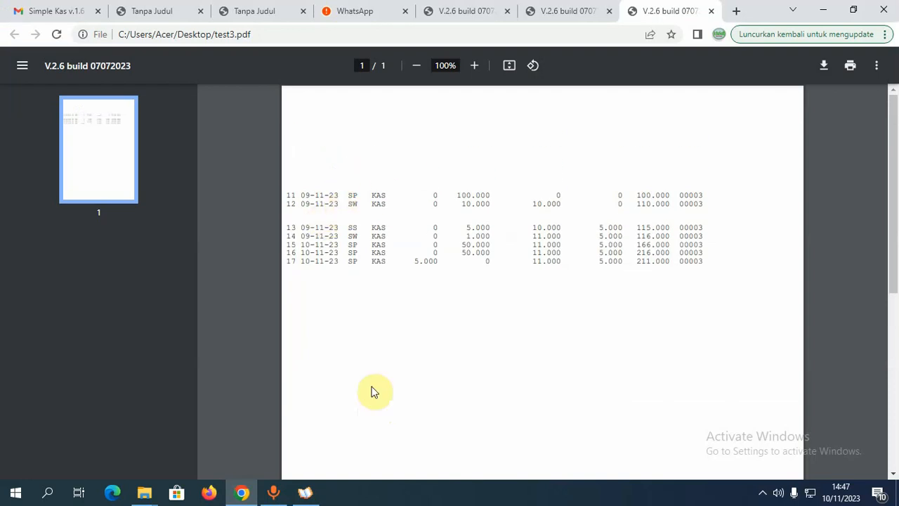
pyautogui.click(305, 493)
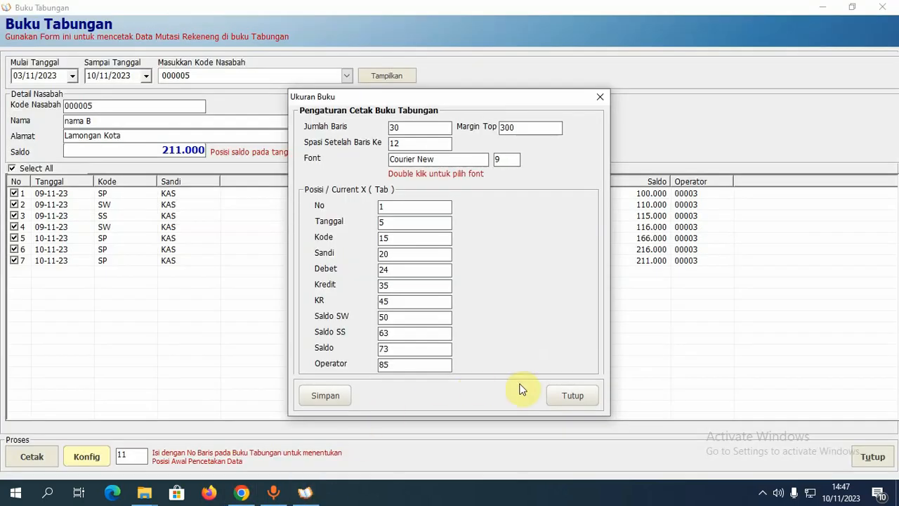
pyautogui.click(573, 396)
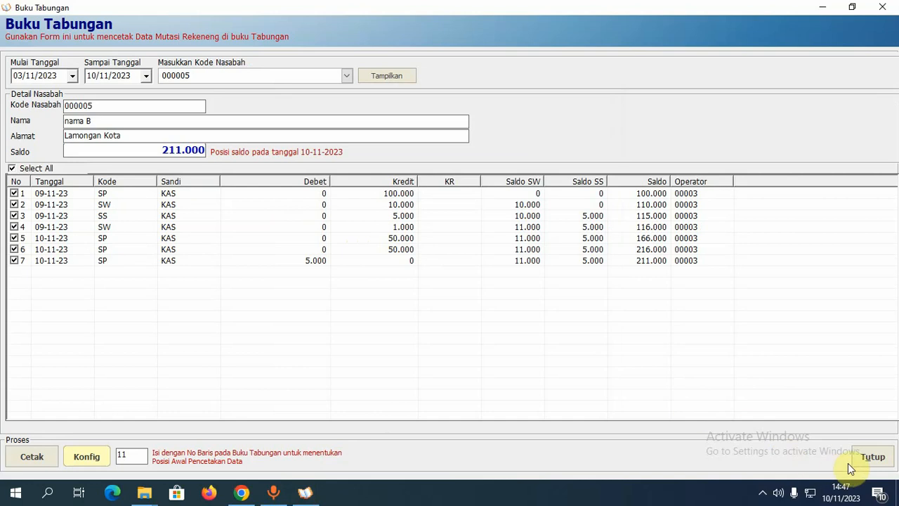
# - Close the Buku Tabungan form and show the Dashboard full screen
pyautogui.click(872, 458)
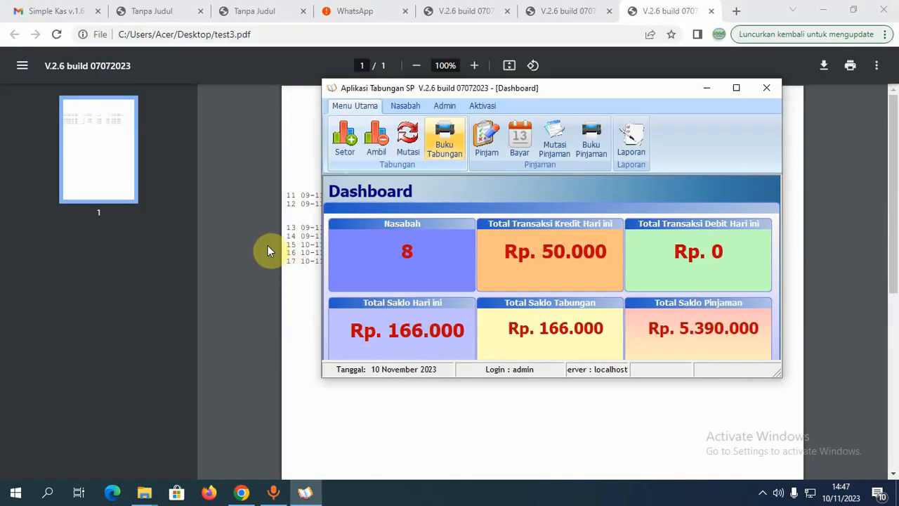
pyautogui.click(304, 494)
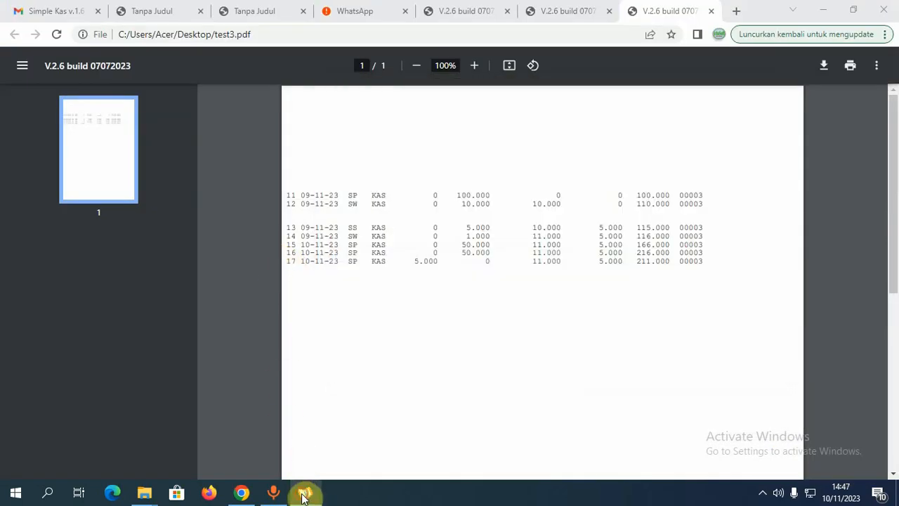
pyautogui.click(305, 494)
pyautogui.click(736, 89)
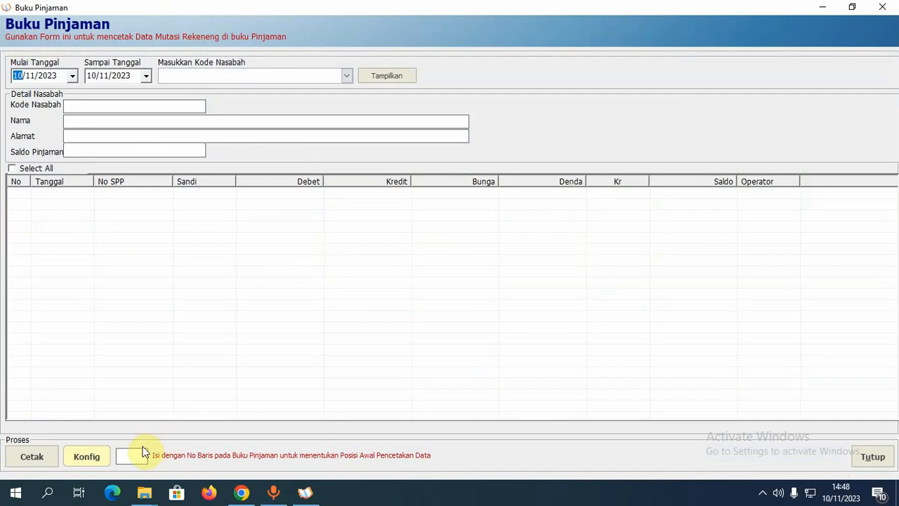
pyautogui.click(90, 461)
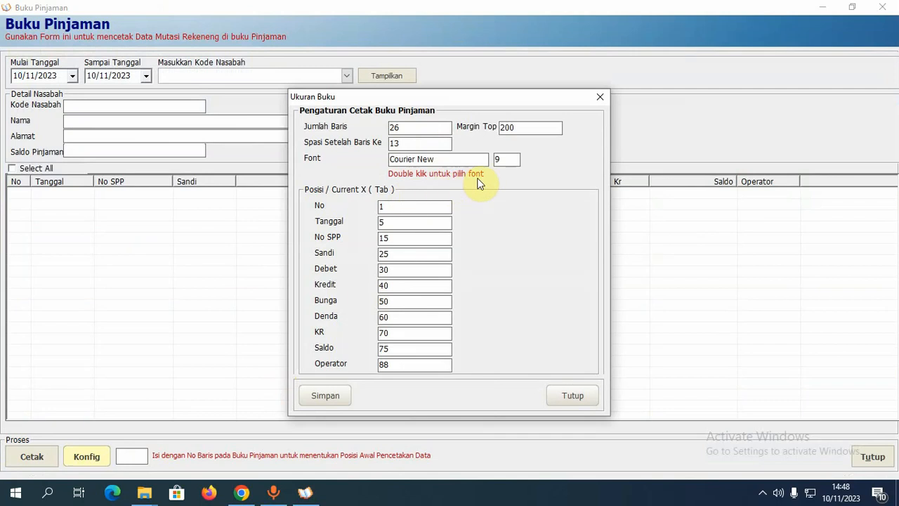
pyautogui.click(573, 400)
pyautogui.click(871, 457)
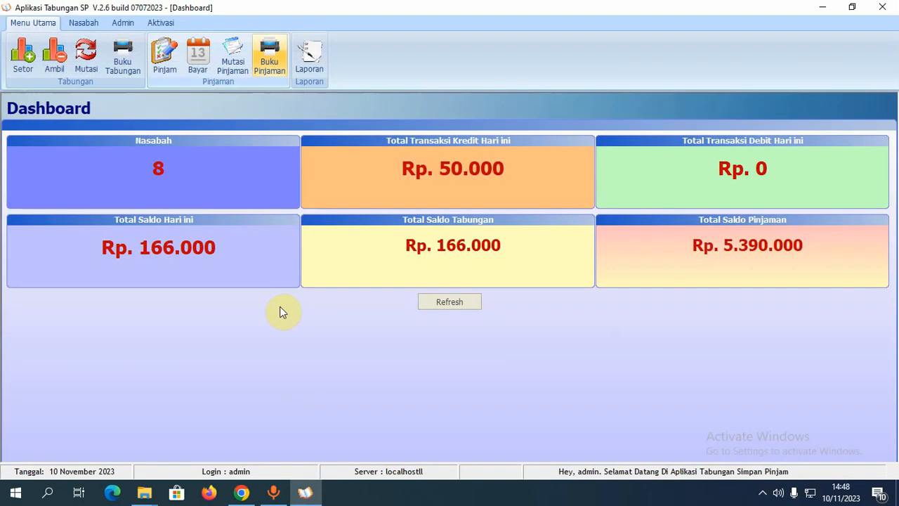
# - Record a Rp 1.000.000 loan for the customer looked up by code, save it, and close the form
pyautogui.click(166, 70)
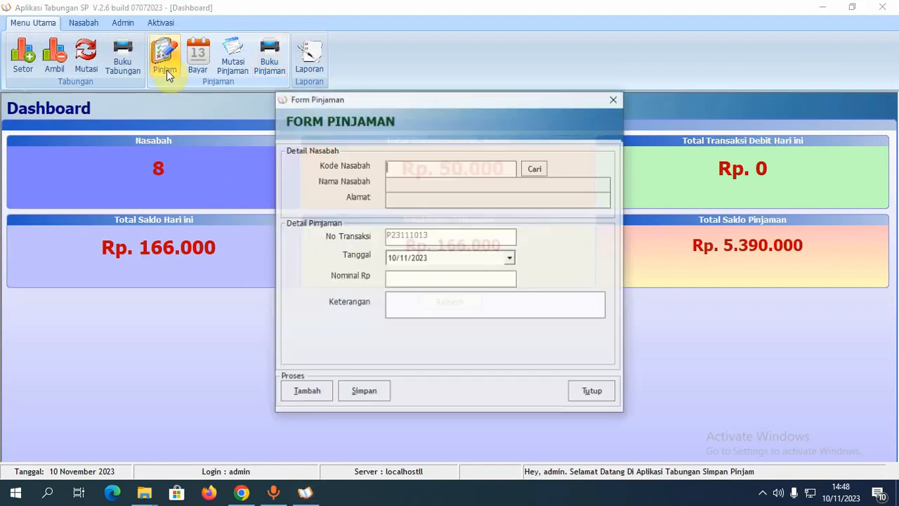
pyautogui.click(446, 170)
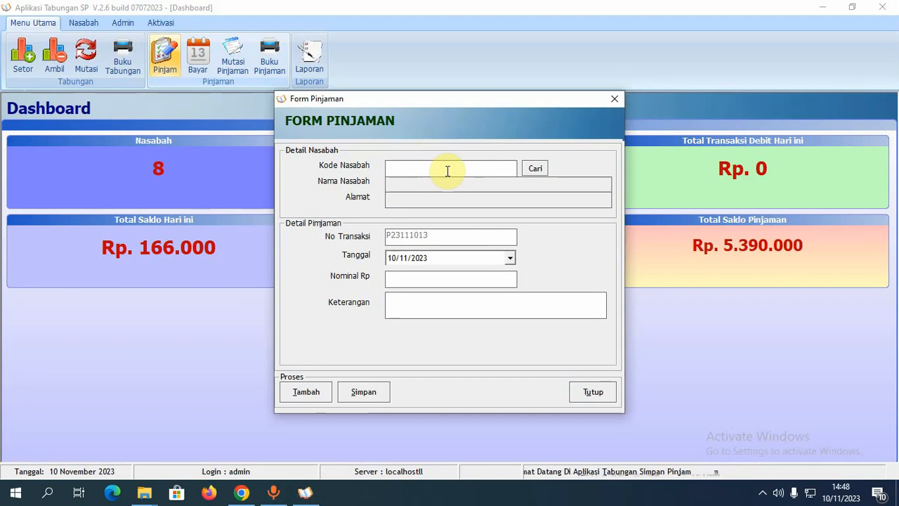
pyautogui.write('000005')
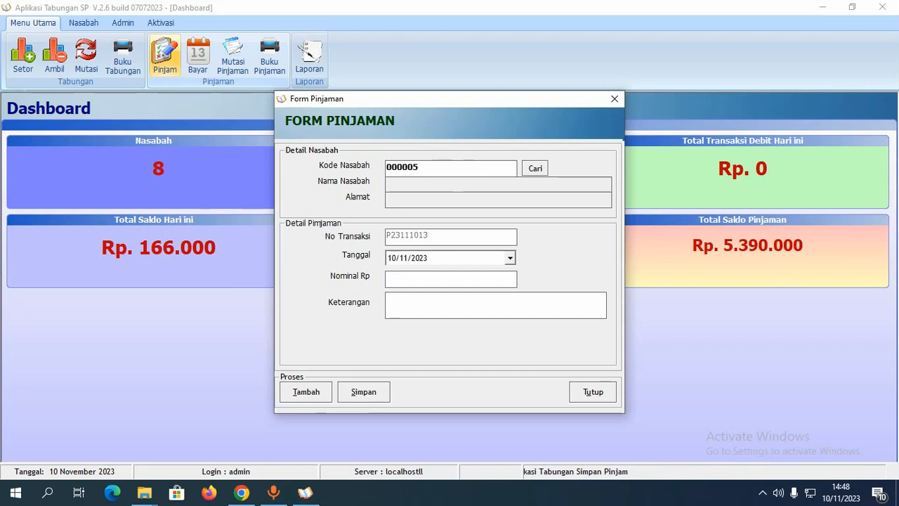
pyautogui.press('Return')
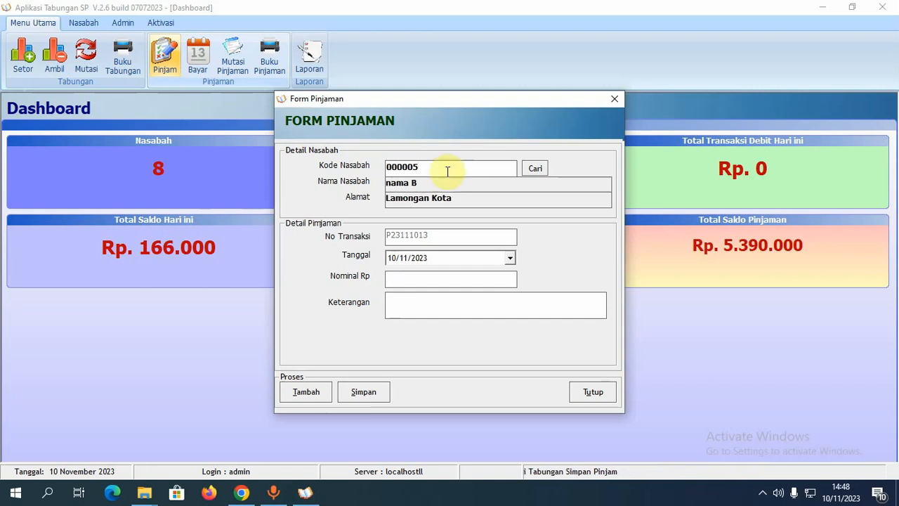
pyautogui.click(411, 274)
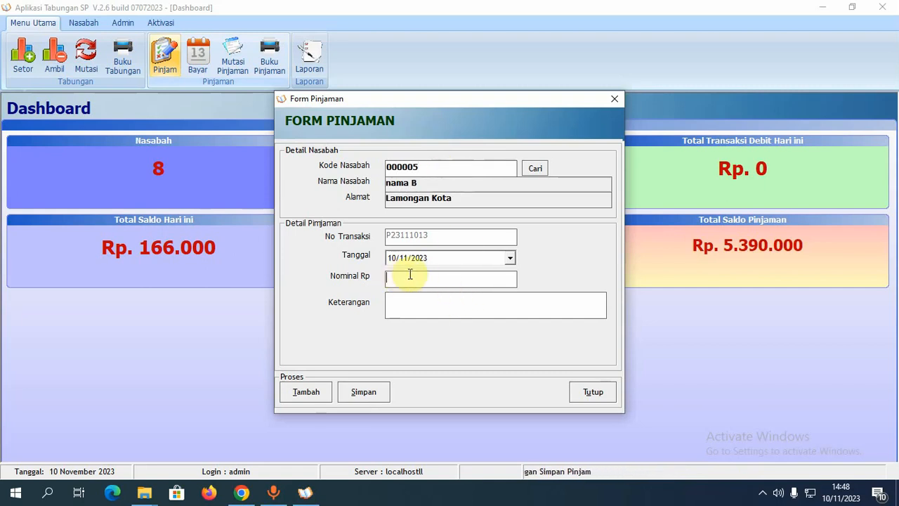
pyautogui.write('10')
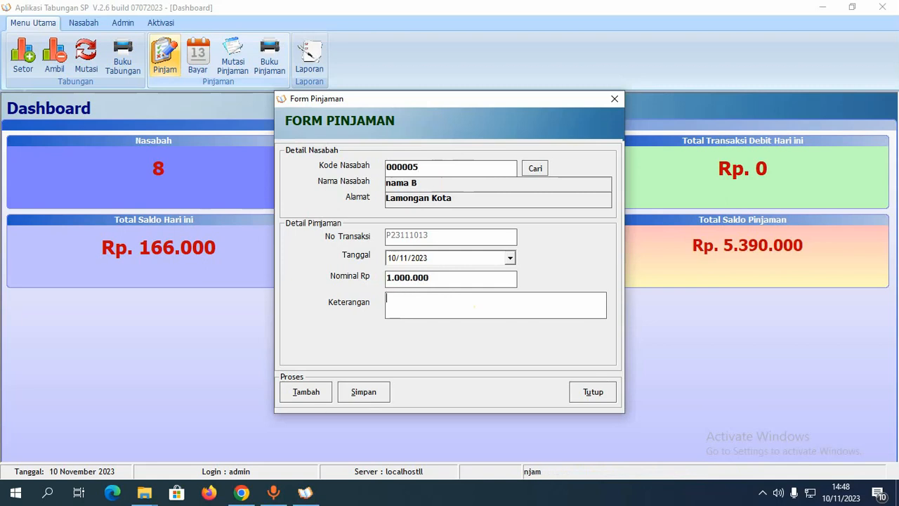
pyautogui.hotkey('alt', 's')
pyautogui.click(504, 294)
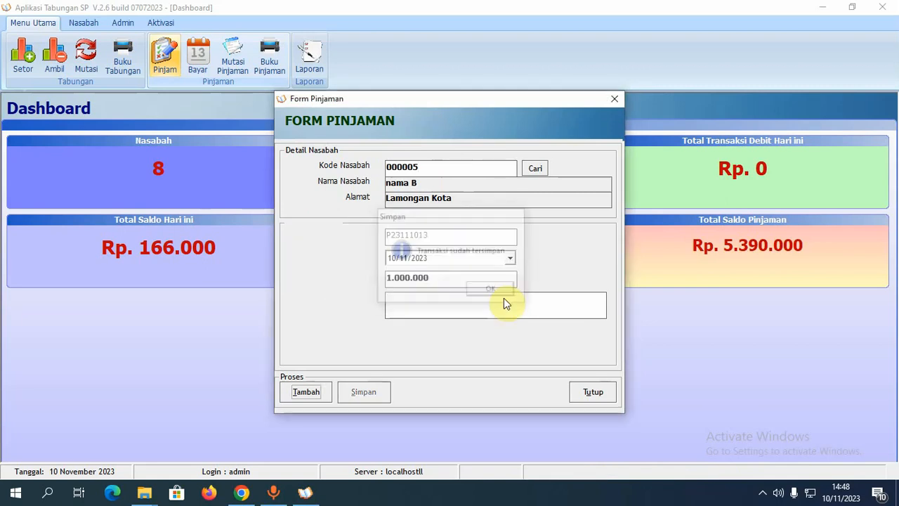
pyautogui.click(599, 393)
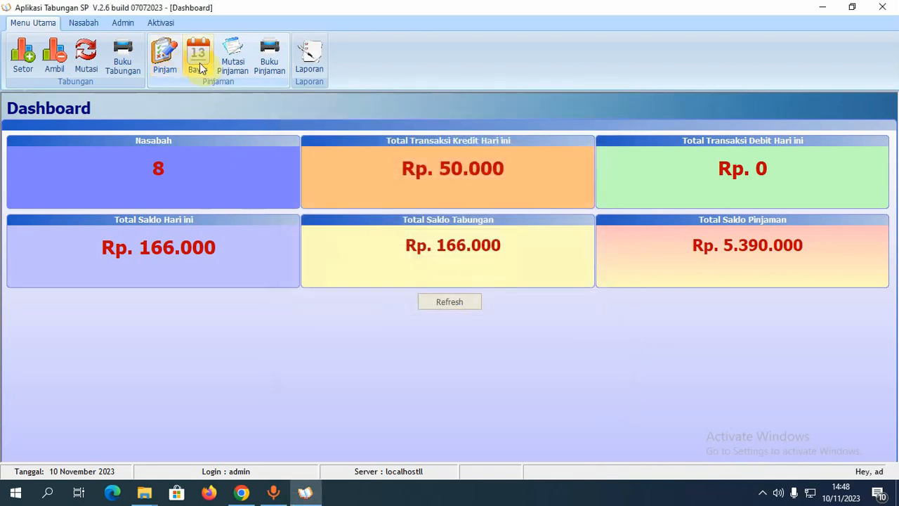
# - Save a Rp 100.000 installment with 28.000 interest on the customer's loan, then open Data Mutasi Pinjaman
pyautogui.click(200, 64)
pyautogui.write('0')
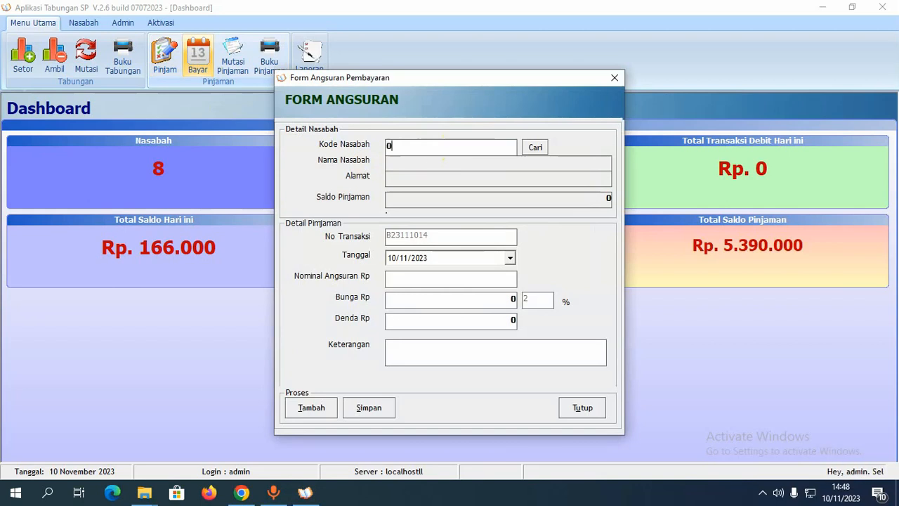
pyautogui.write('00005')
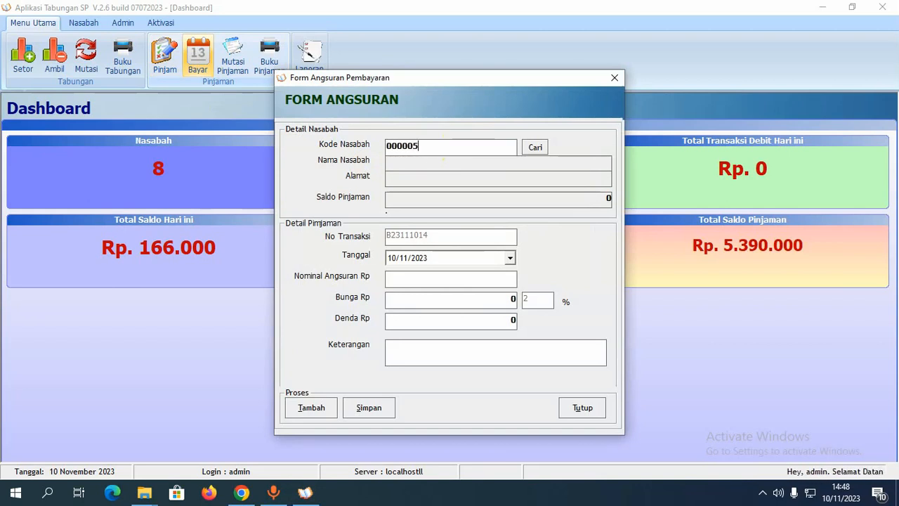
pyautogui.press('Return')
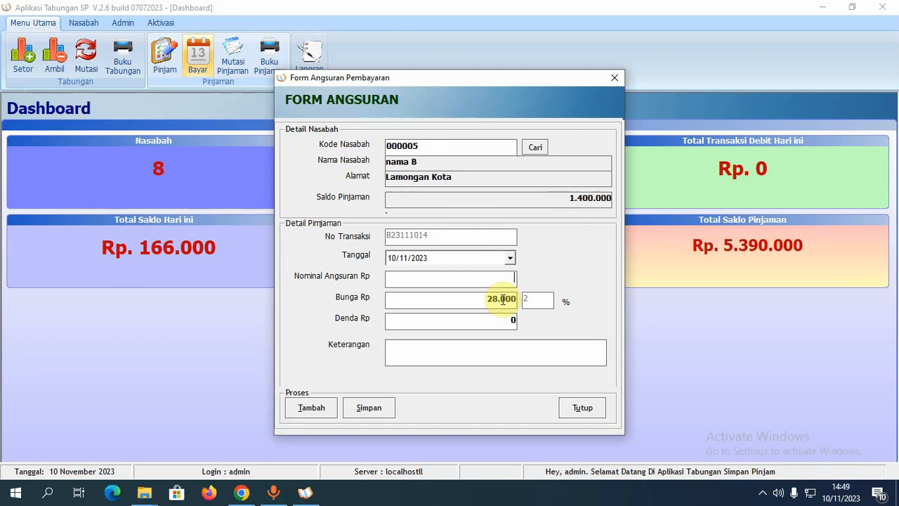
pyautogui.write('10')
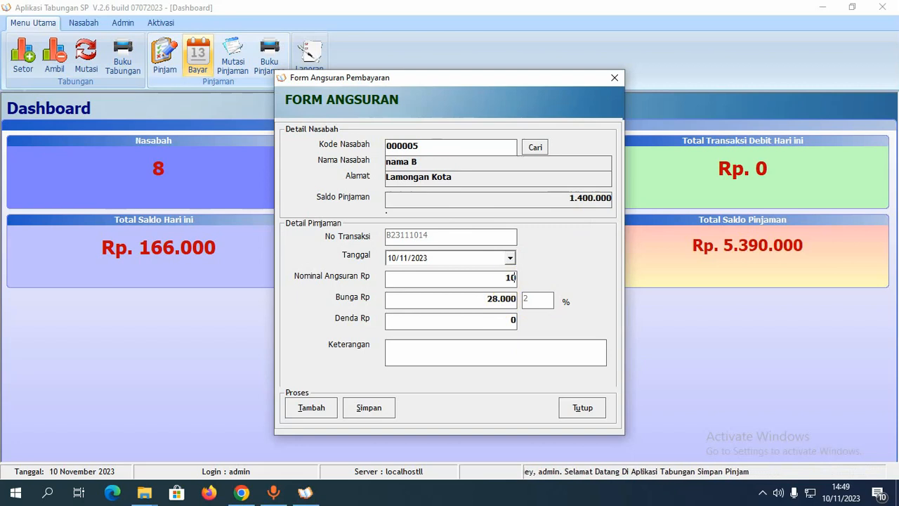
pyautogui.write('0.000')
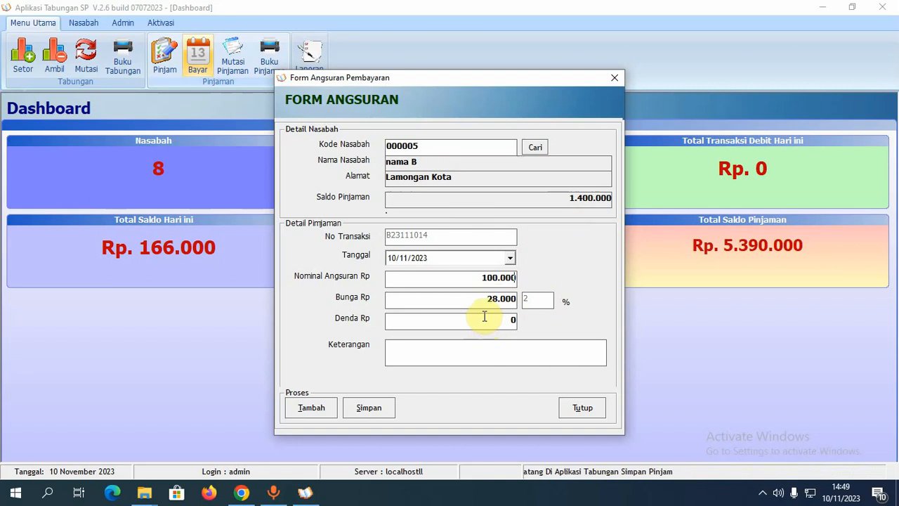
pyautogui.click(509, 323)
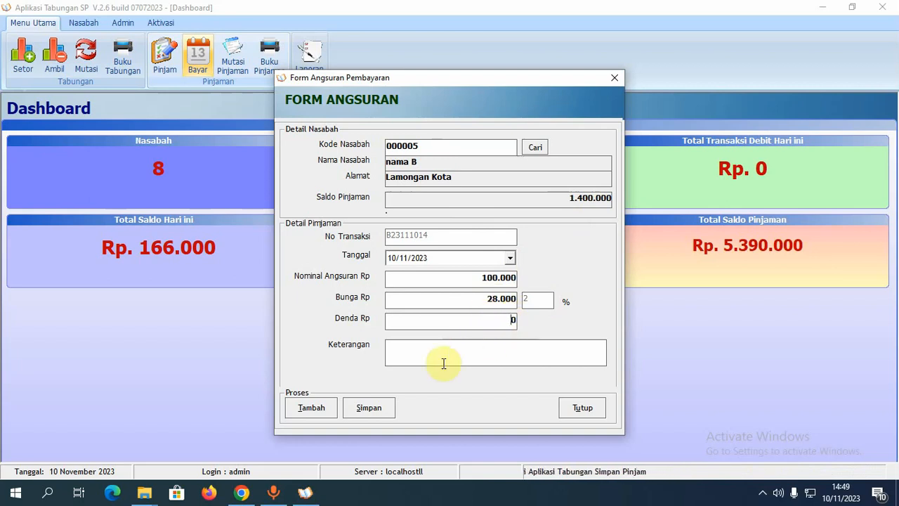
pyautogui.click(372, 409)
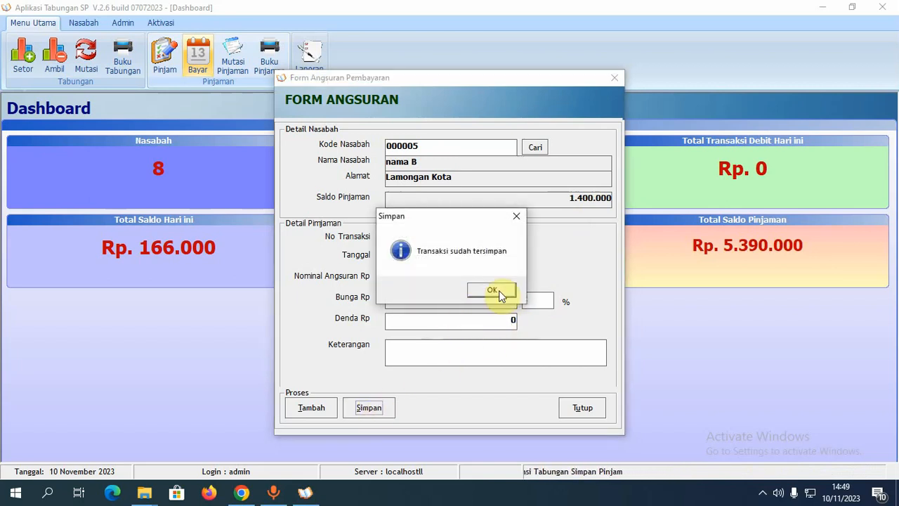
pyautogui.click(484, 301)
pyautogui.click(590, 413)
pyautogui.click(235, 56)
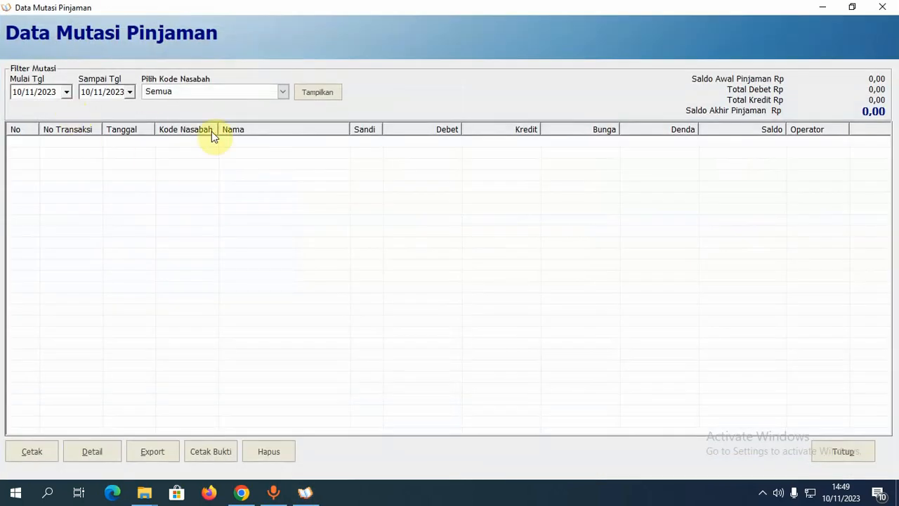
# - Filter Data Mutasi Pinjaman to the chosen customer's loans (balance 1.300.000) and begin setting start date 04/11/2023
pyautogui.click(314, 96)
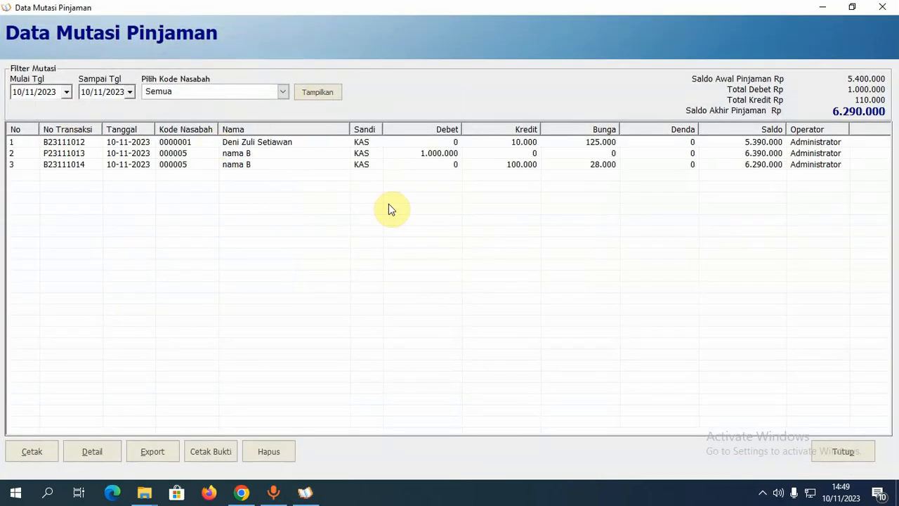
pyautogui.click(651, 167)
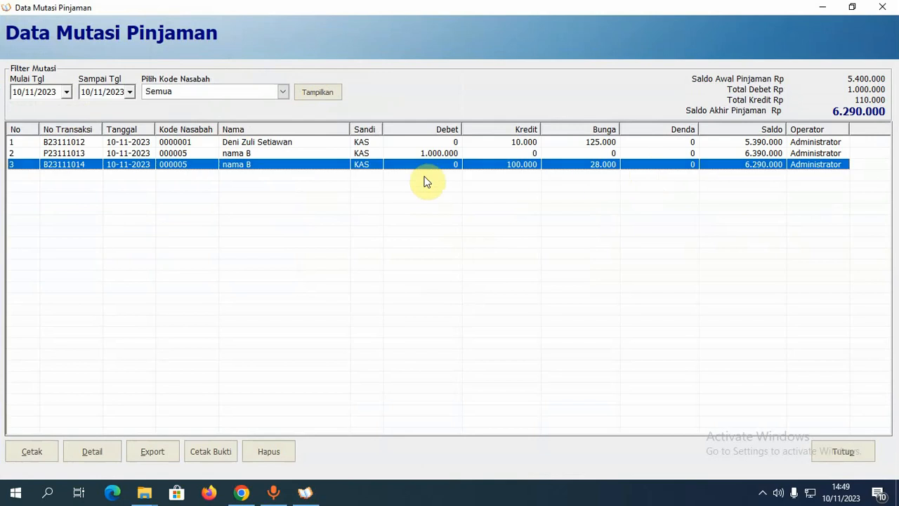
pyautogui.click(282, 92)
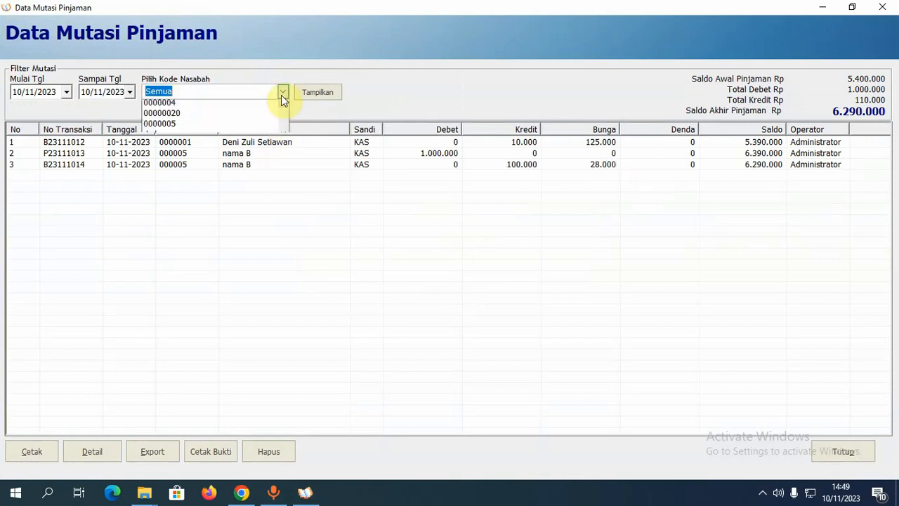
pyautogui.scroll(-2, 277, 106)
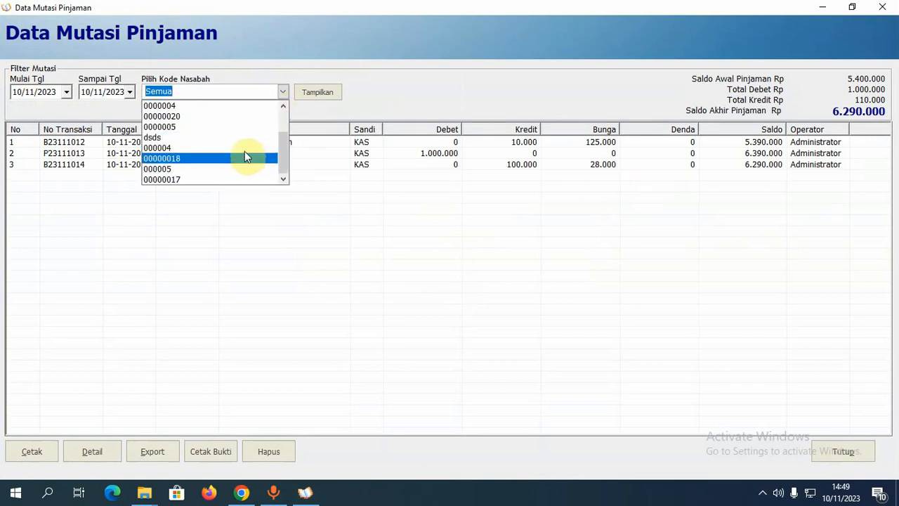
pyautogui.click(228, 169)
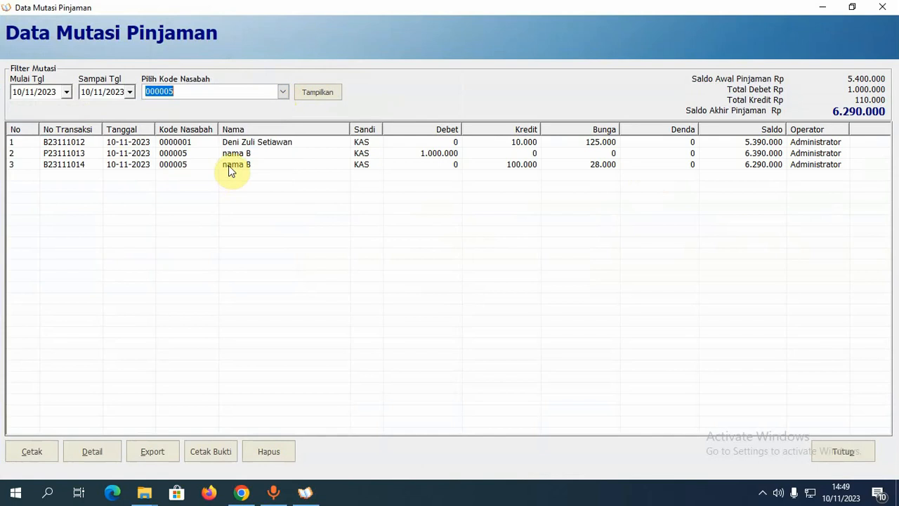
pyautogui.click(317, 96)
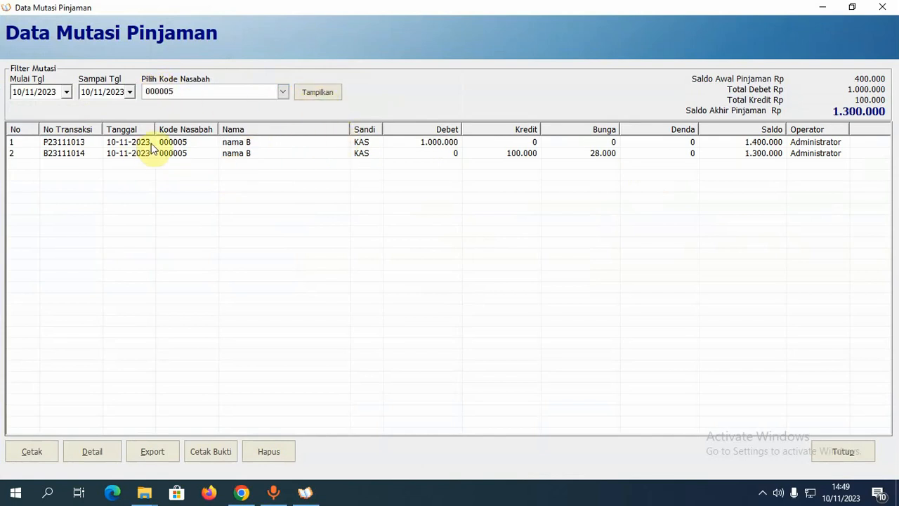
pyautogui.click(444, 143)
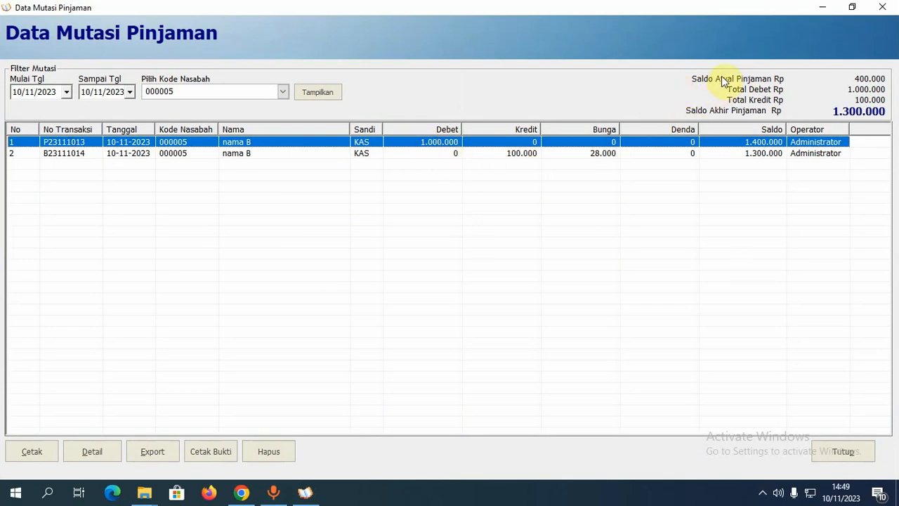
pyautogui.click(22, 93)
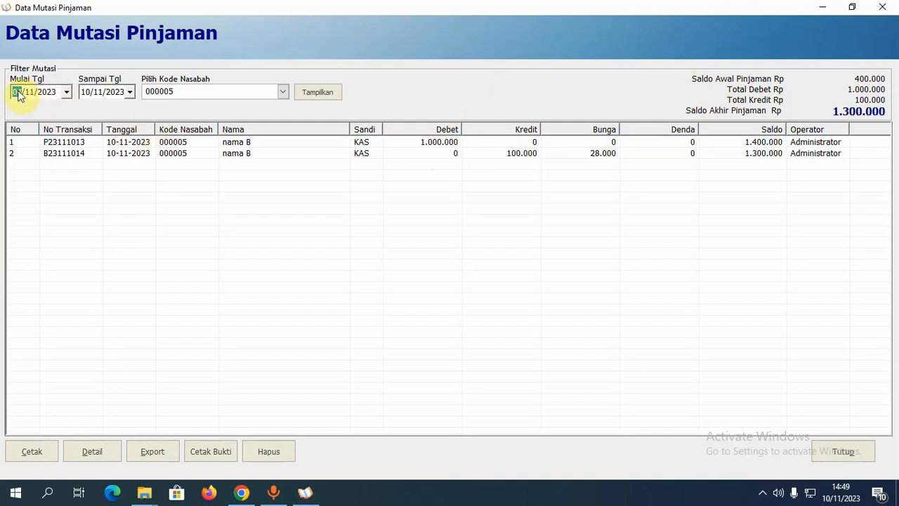
# - Refresh the loan history from 04/11/2023, review its four transactions, and close the window
pyautogui.click(320, 98)
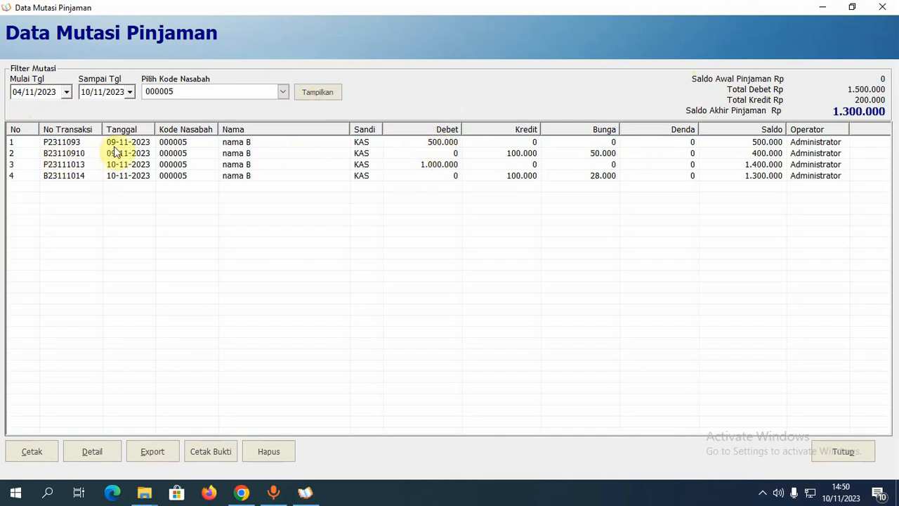
pyautogui.click(140, 143)
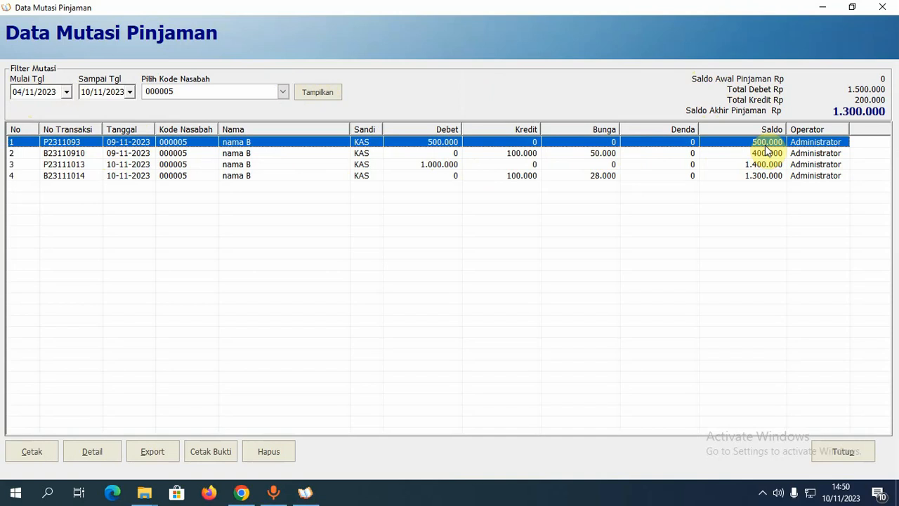
pyautogui.click(524, 155)
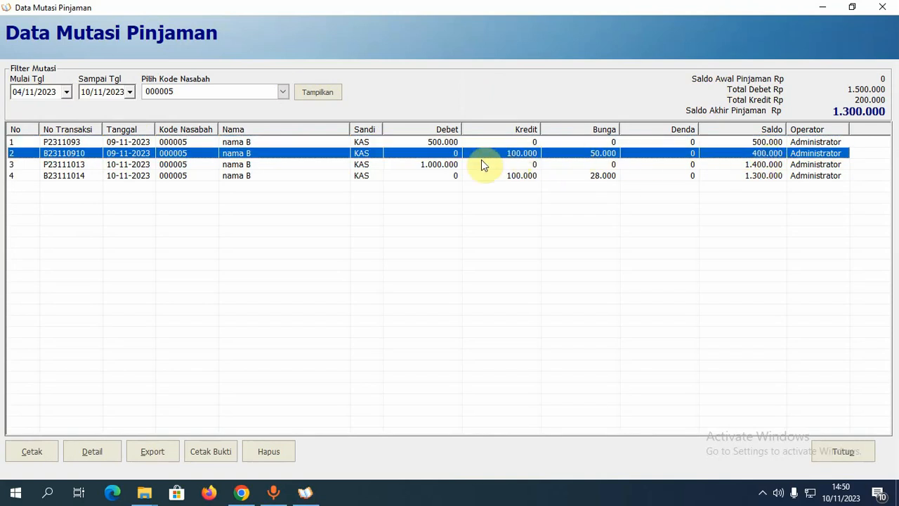
pyautogui.click(442, 166)
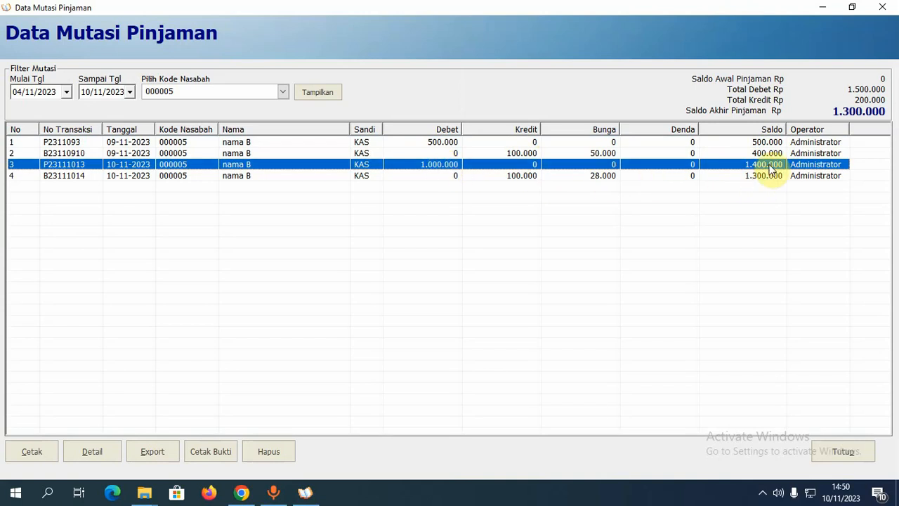
pyautogui.click(527, 179)
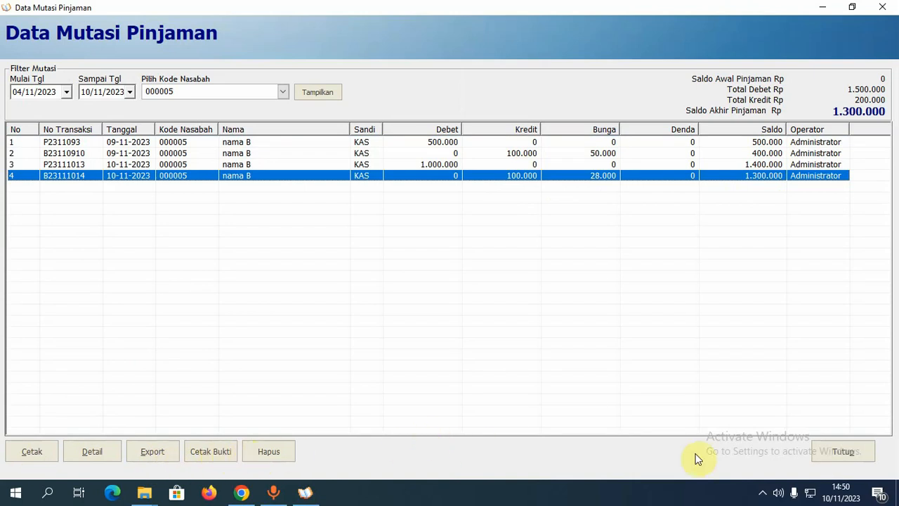
pyautogui.click(847, 456)
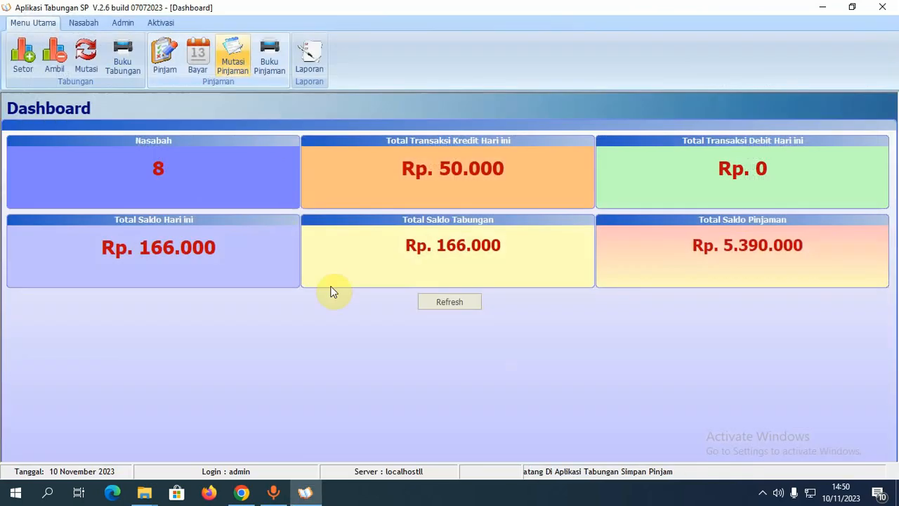
pyautogui.click(274, 56)
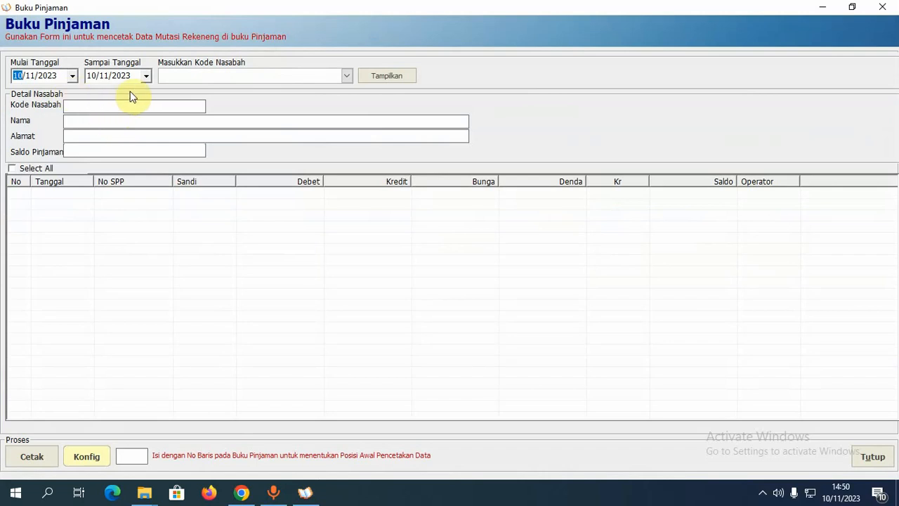
pyautogui.click(346, 76)
pyautogui.click(267, 154)
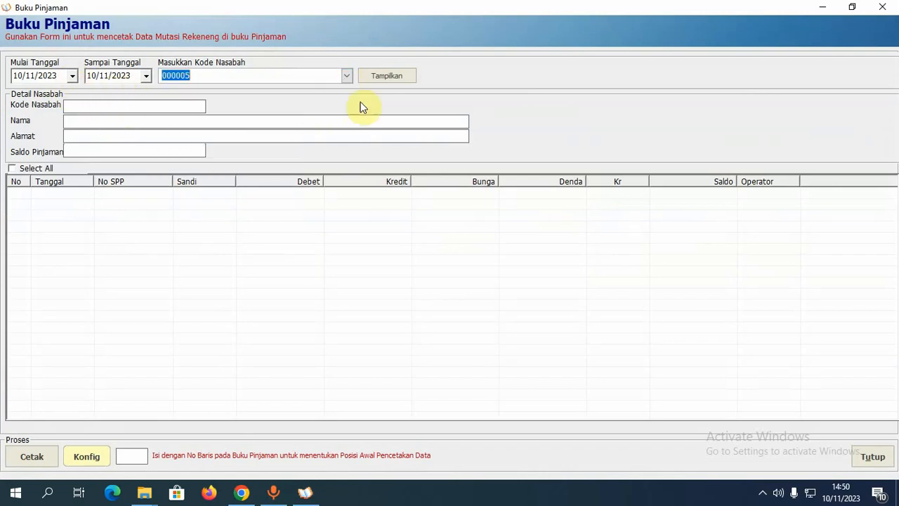
pyautogui.click(377, 77)
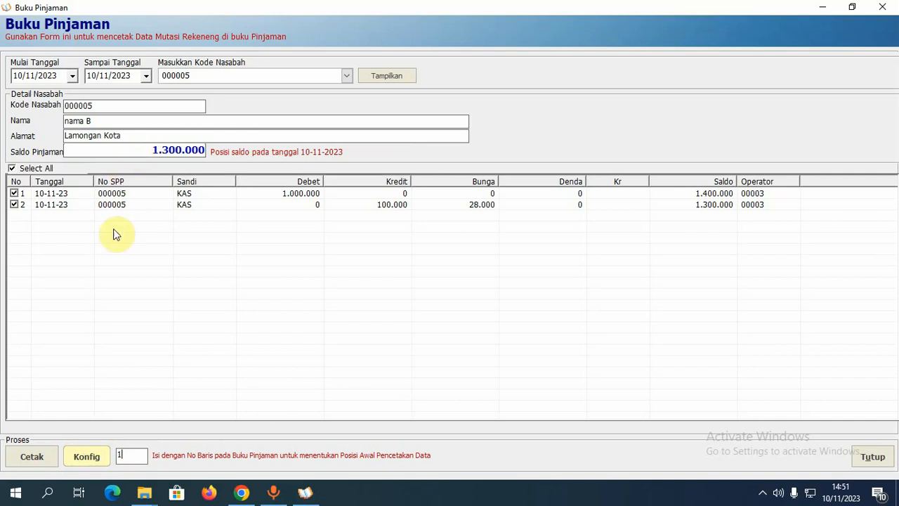
pyautogui.click(882, 7)
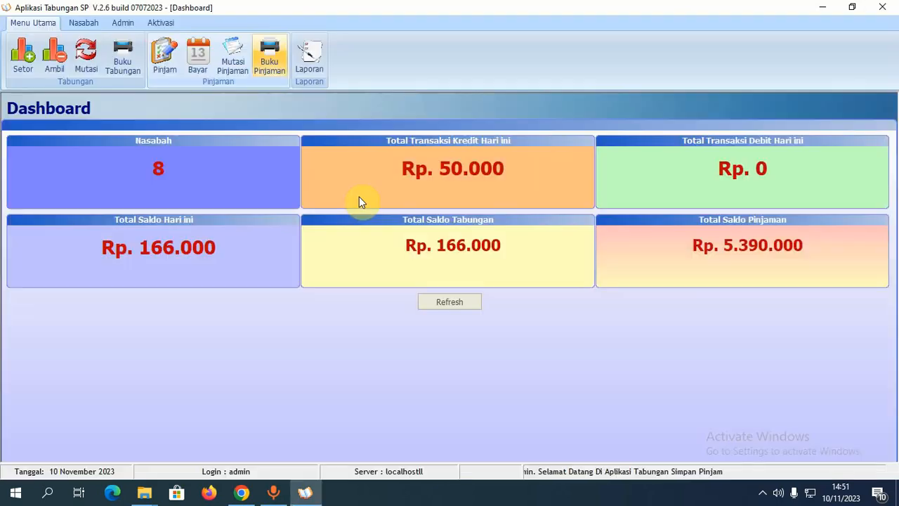
# - Open Lap. Saldo Nasabah and browse its 11 customers, totals 211.000 savings and 6.290.000 loans
pyautogui.click(310, 58)
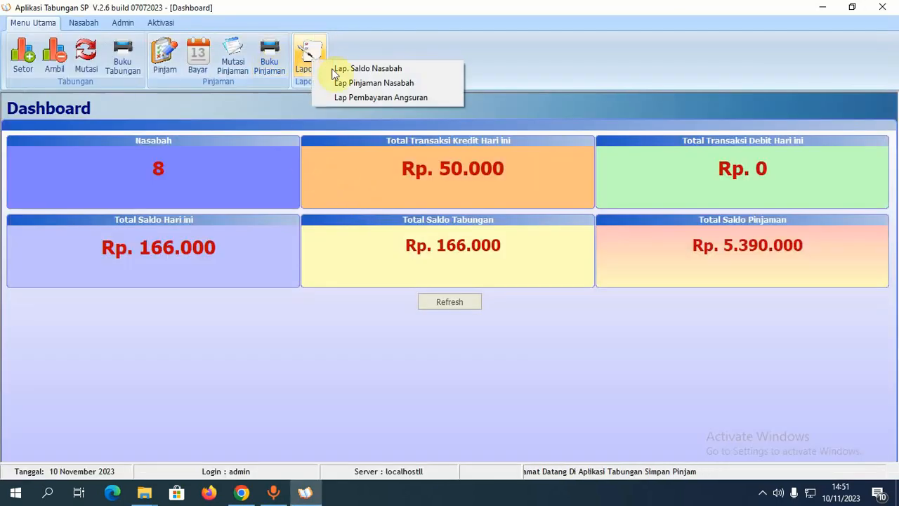
pyautogui.click(342, 70)
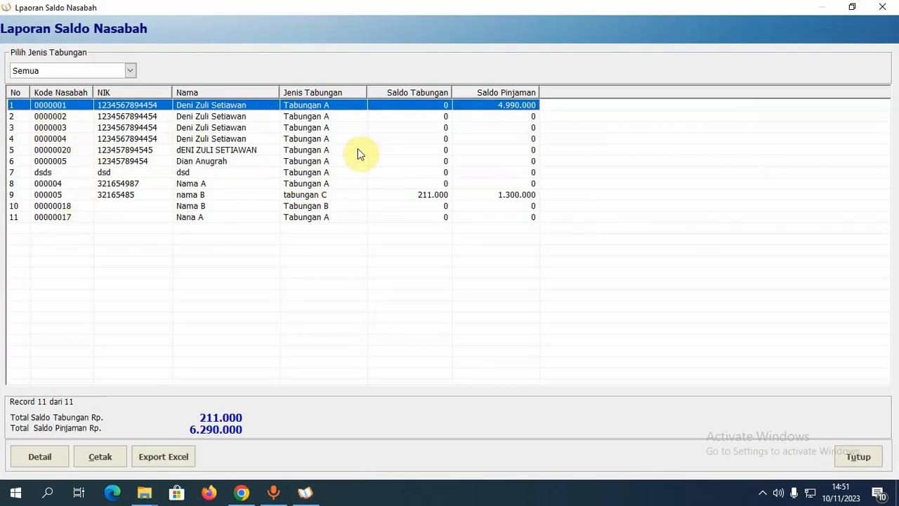
pyautogui.click(427, 197)
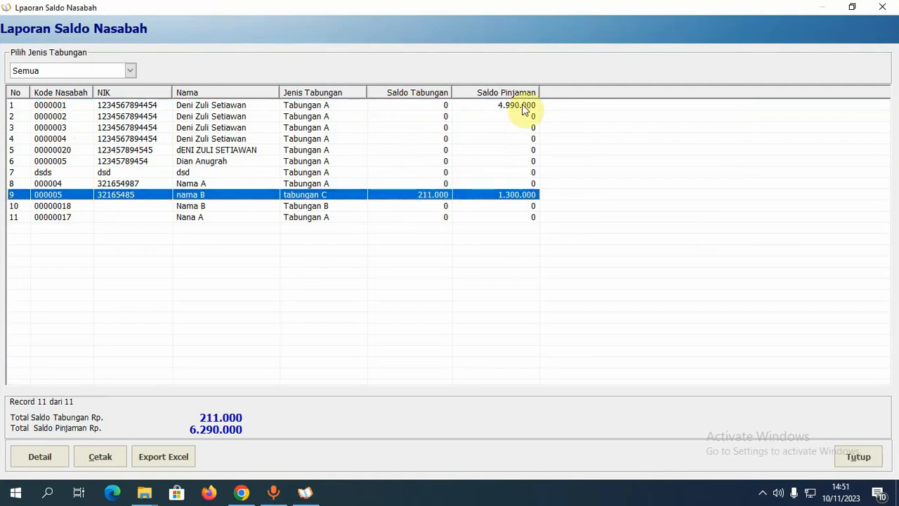
pyautogui.click(514, 218)
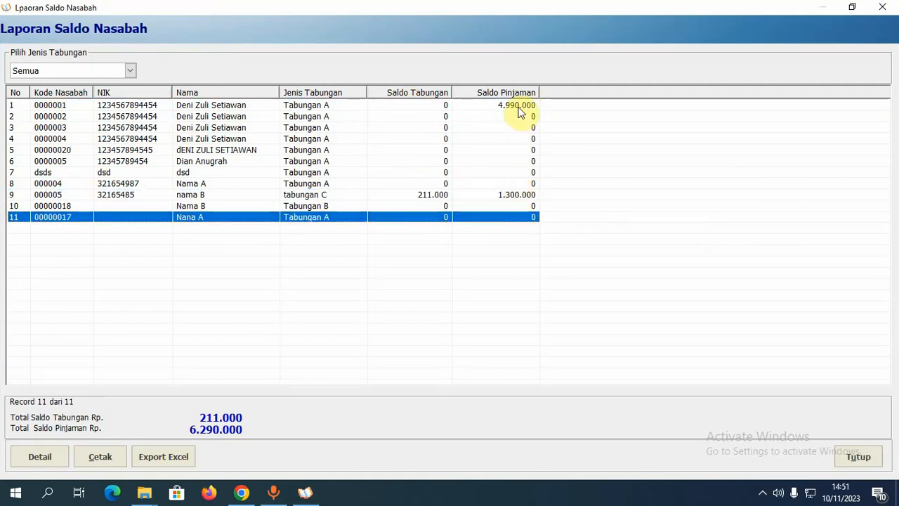
pyautogui.click(518, 105)
pyautogui.click(521, 196)
pyautogui.click(446, 163)
pyautogui.click(393, 139)
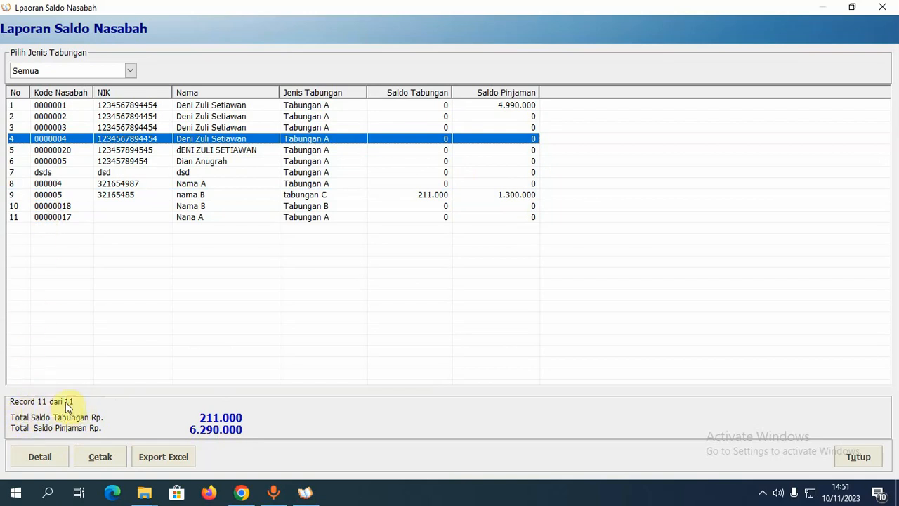
pyautogui.click(125, 172)
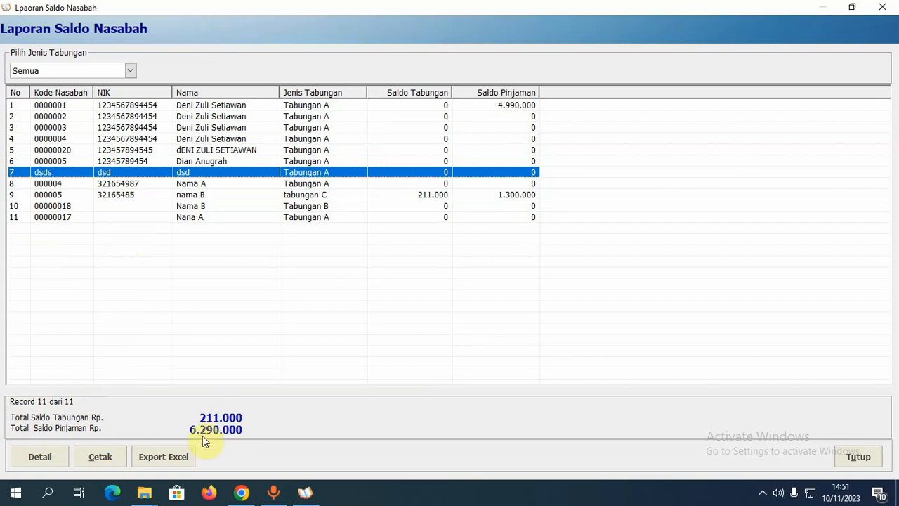
# - Review the selected customer's detail sheet showing total balance 211.000, then close it and the report
pyautogui.click(373, 196)
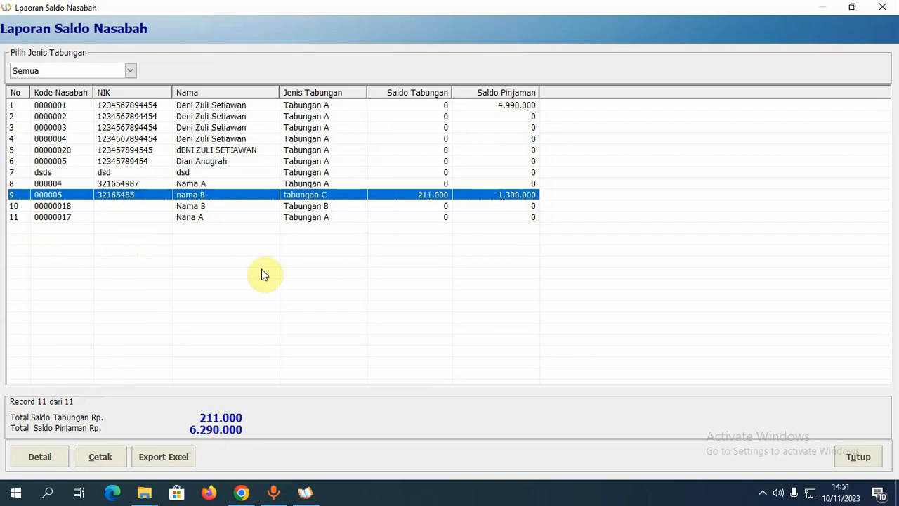
pyautogui.click(42, 461)
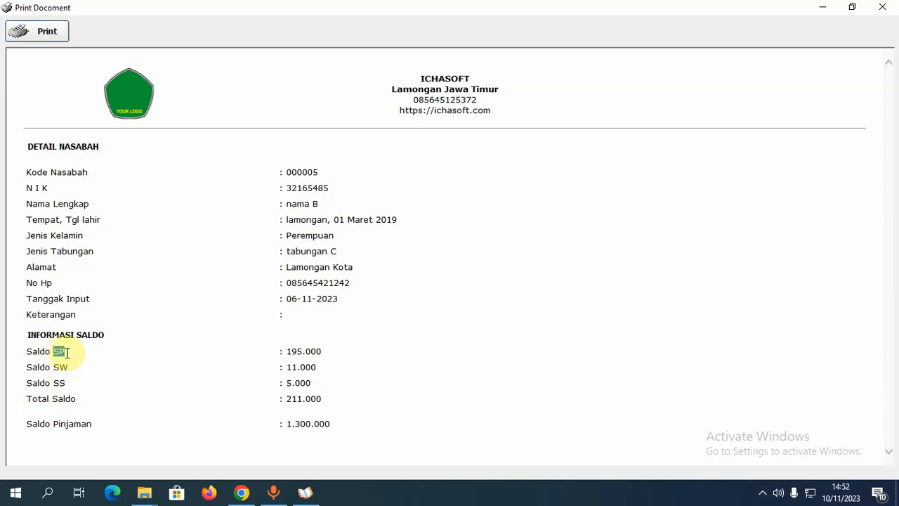
pyautogui.doubleClick(59, 366)
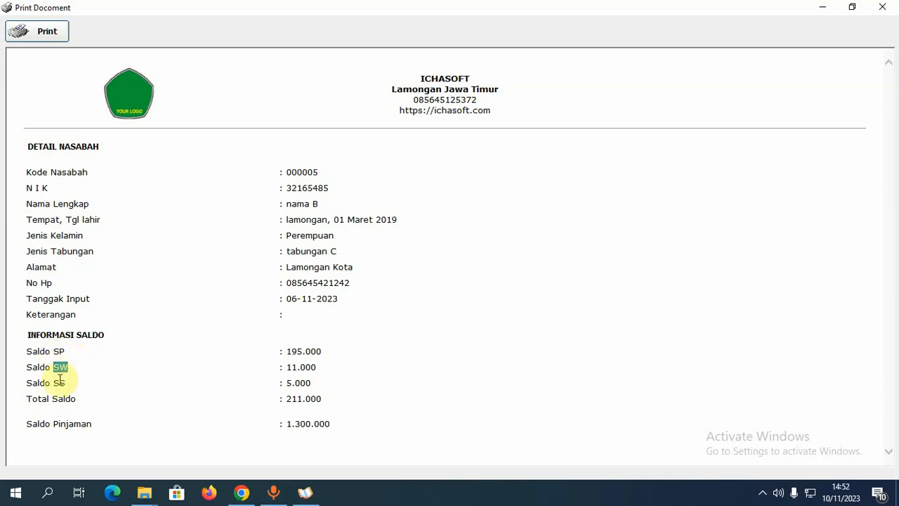
pyautogui.doubleClick(57, 383)
pyautogui.moveTo(28, 399); pyautogui.dragTo(78, 400)
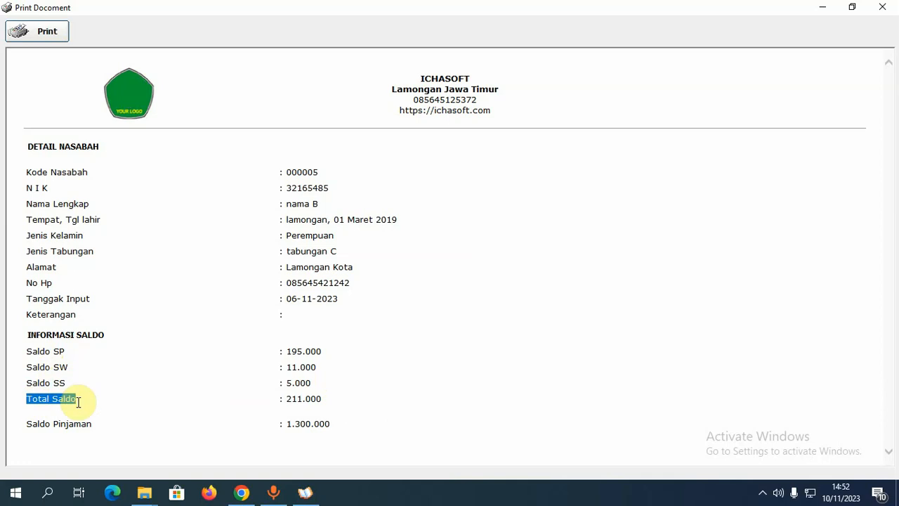
pyautogui.moveTo(285, 399); pyautogui.dragTo(321, 399)
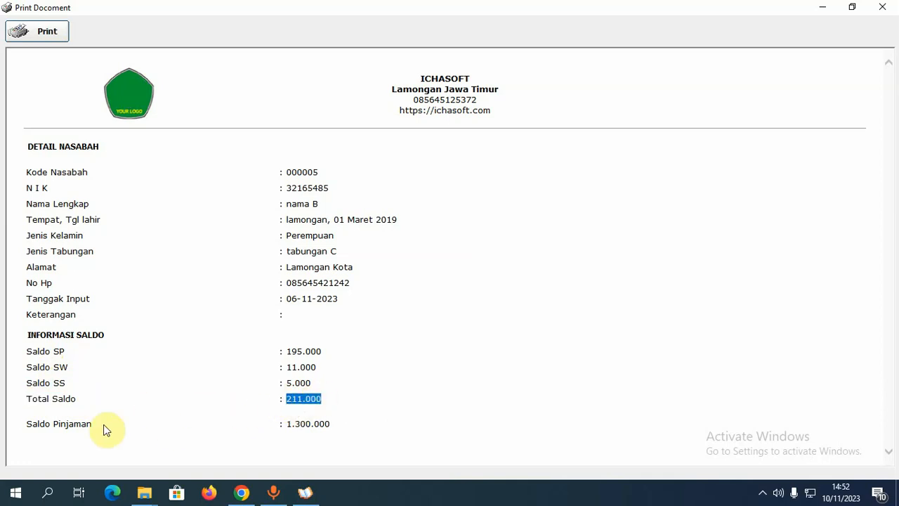
pyautogui.click(292, 423)
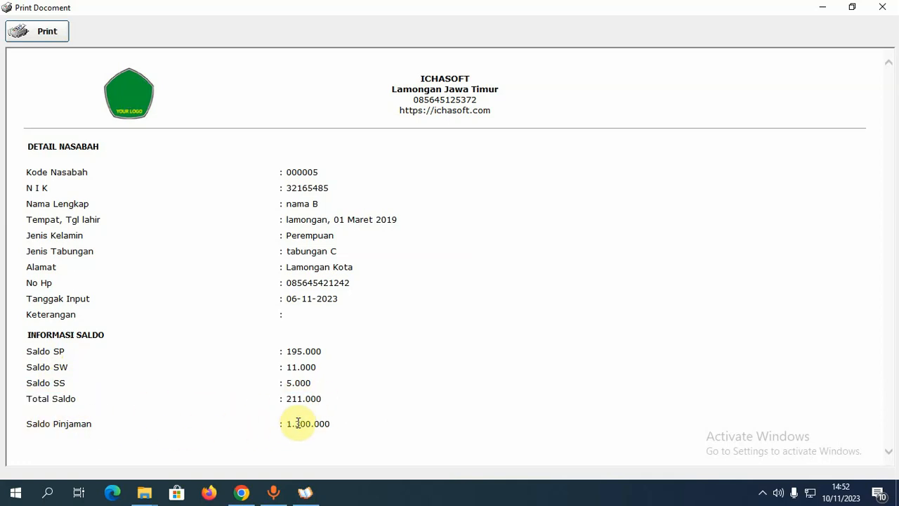
pyautogui.click(883, 7)
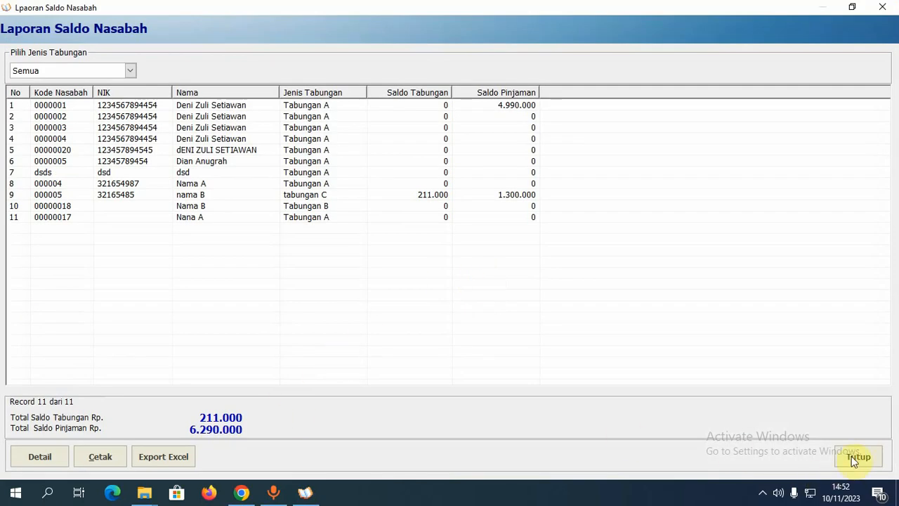
pyautogui.click(858, 456)
# - List today's loans in Laporan Pinjaman, showing one 1.000.000 loan for all customers, then close it
pyautogui.click(309, 57)
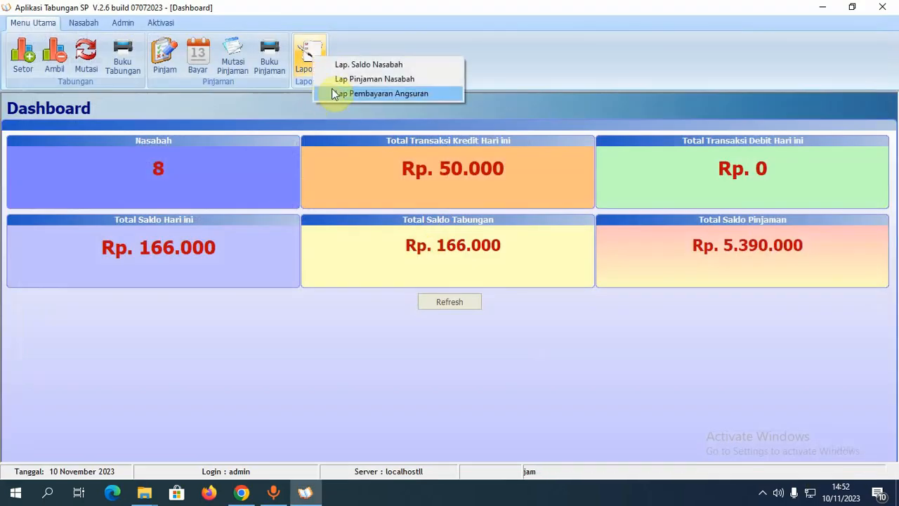
pyautogui.click(351, 79)
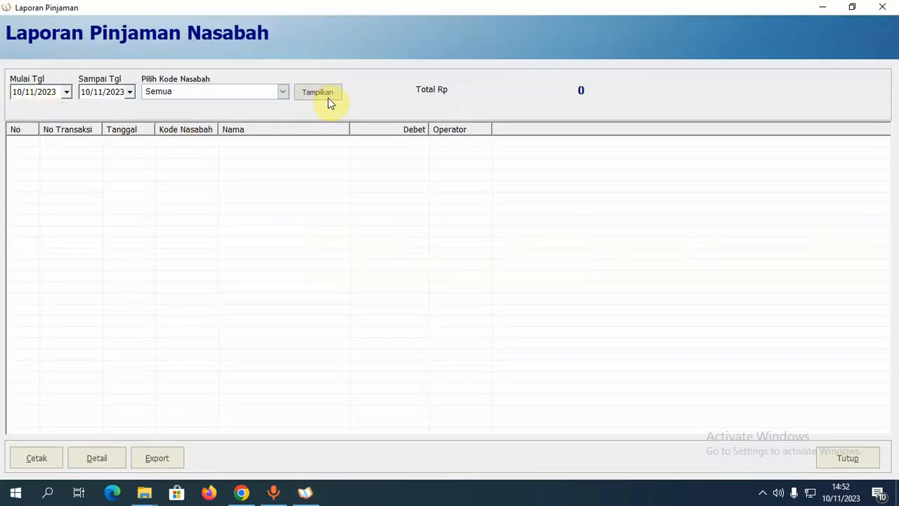
pyautogui.click(325, 96)
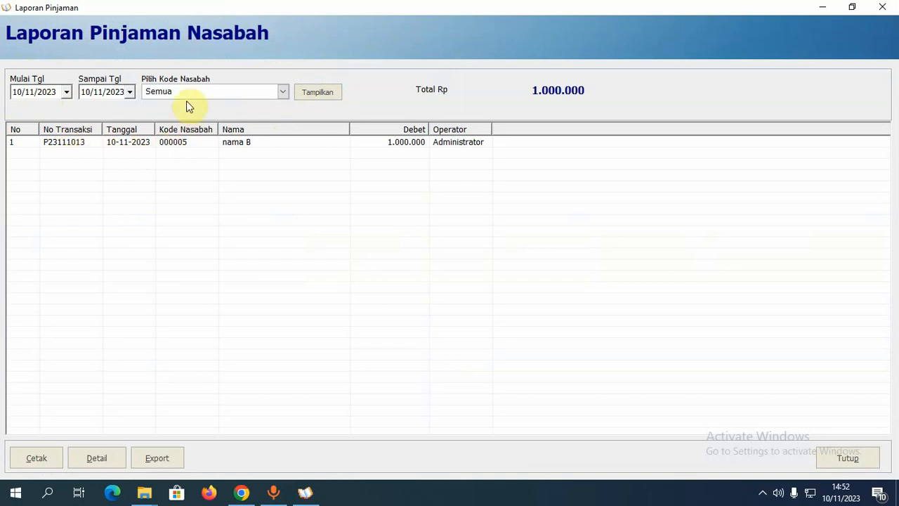
pyautogui.click(284, 93)
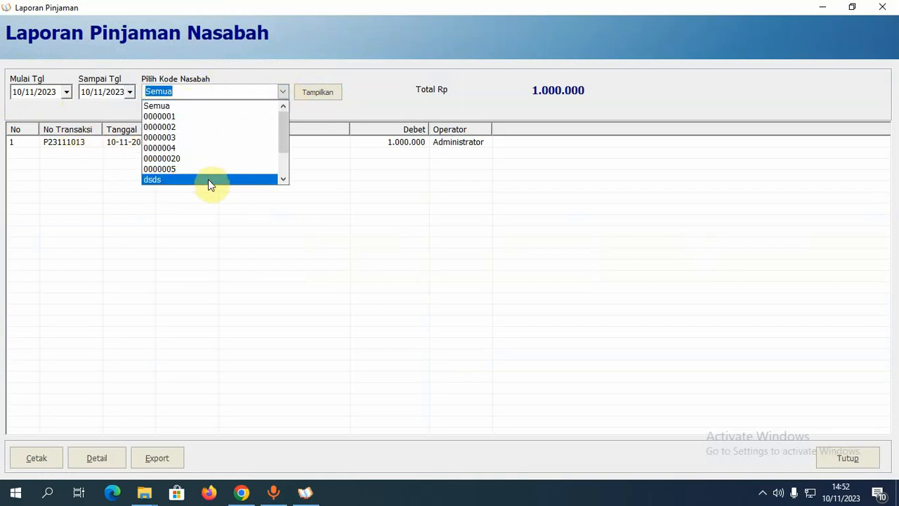
pyautogui.click(433, 161)
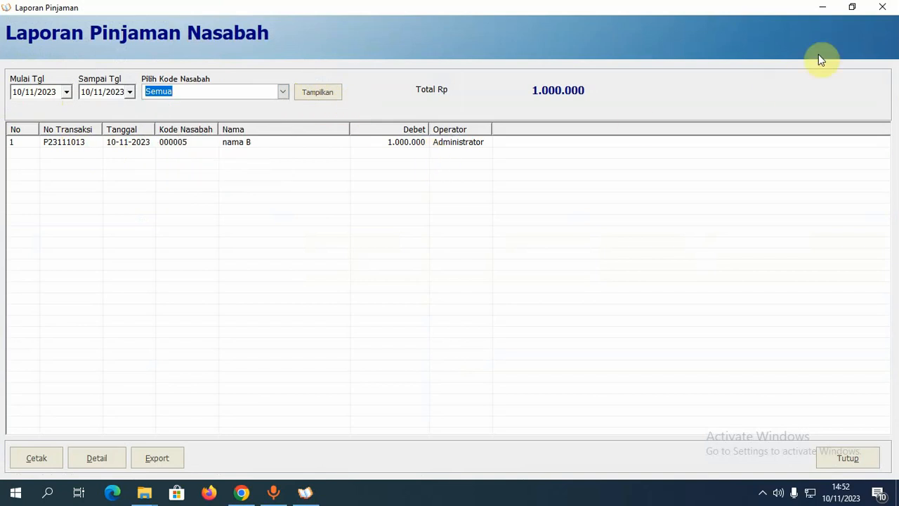
pyautogui.click(881, 10)
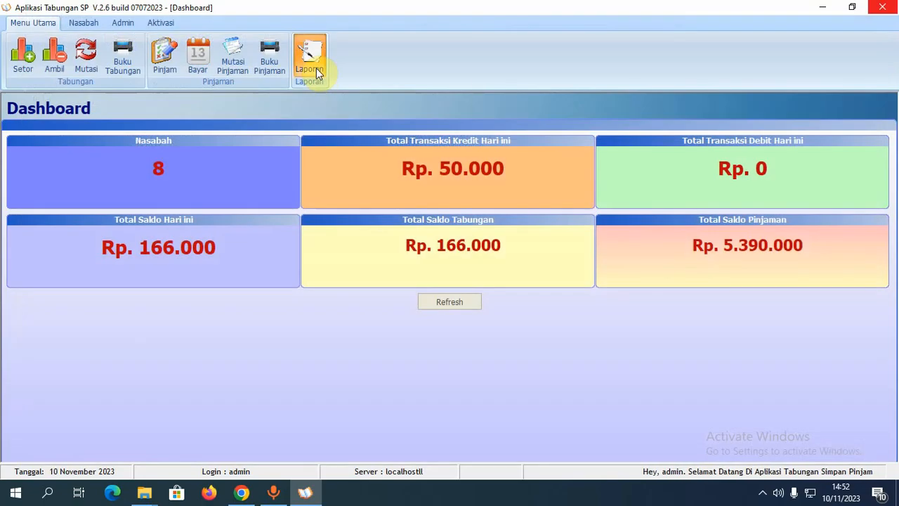
pyautogui.click(315, 70)
# - Show today's Laporan Pembayaran Angsuran with two payments totalling 263.000 and select the second row
pyautogui.click(352, 110)
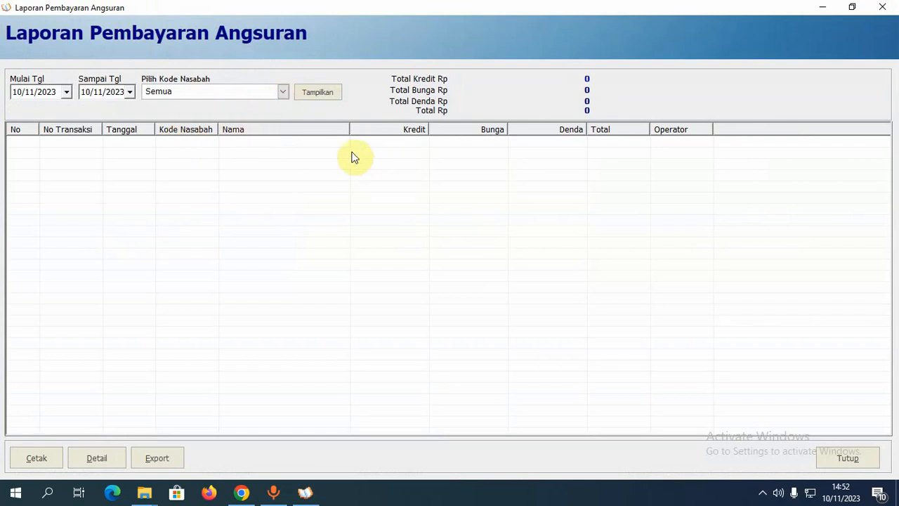
pyautogui.click(324, 92)
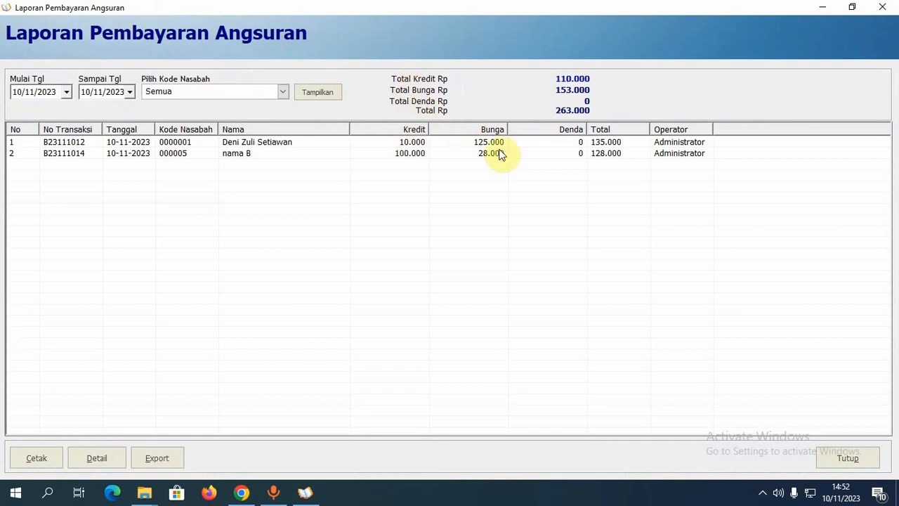
pyautogui.click(573, 154)
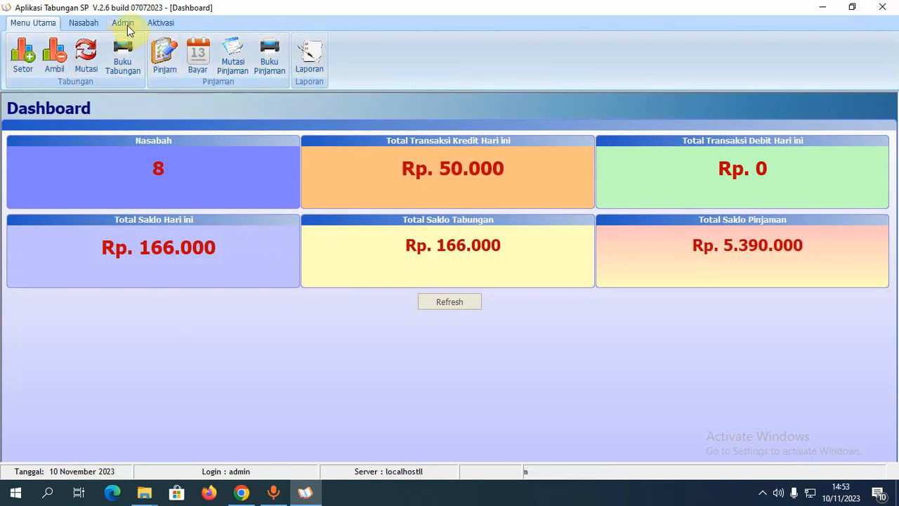
# - Enable Auto Backup in the Backup Database form with destination folder D:\burn\
pyautogui.click(126, 25)
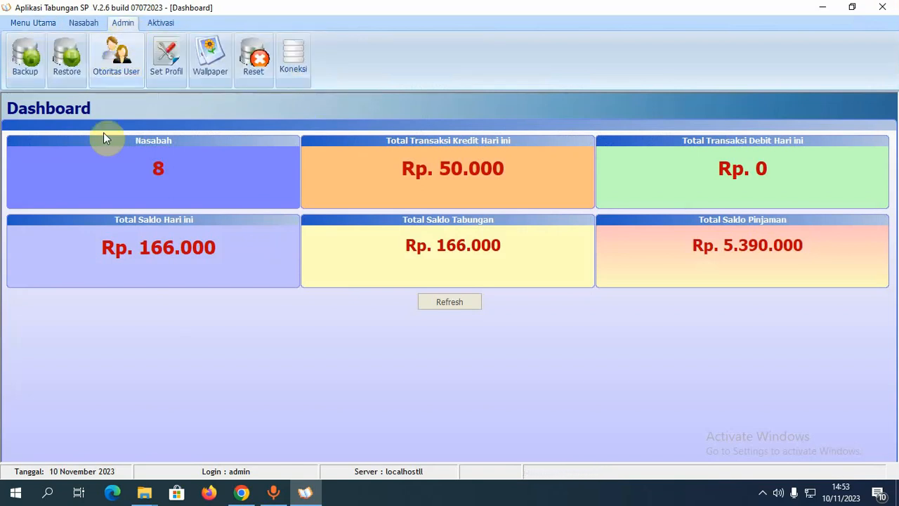
pyautogui.click(32, 68)
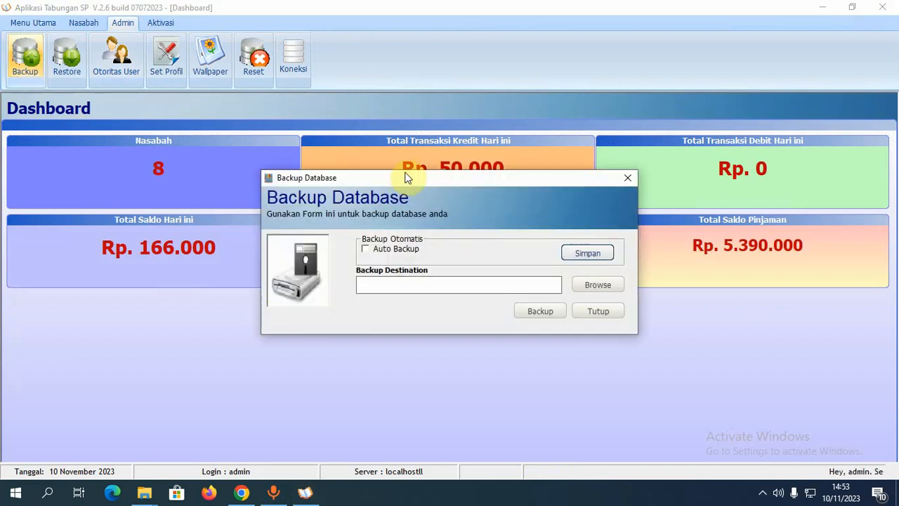
pyautogui.moveTo(403, 183); pyautogui.dragTo(306, 217)
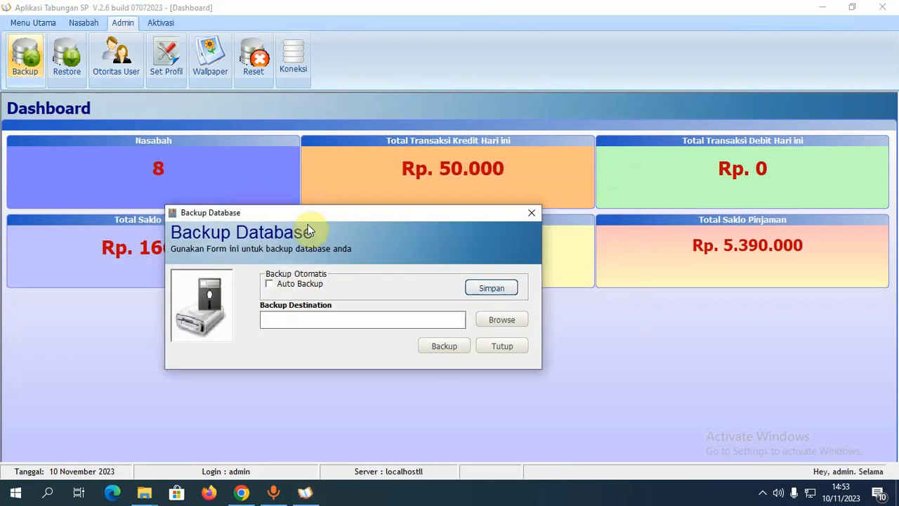
pyautogui.click(273, 286)
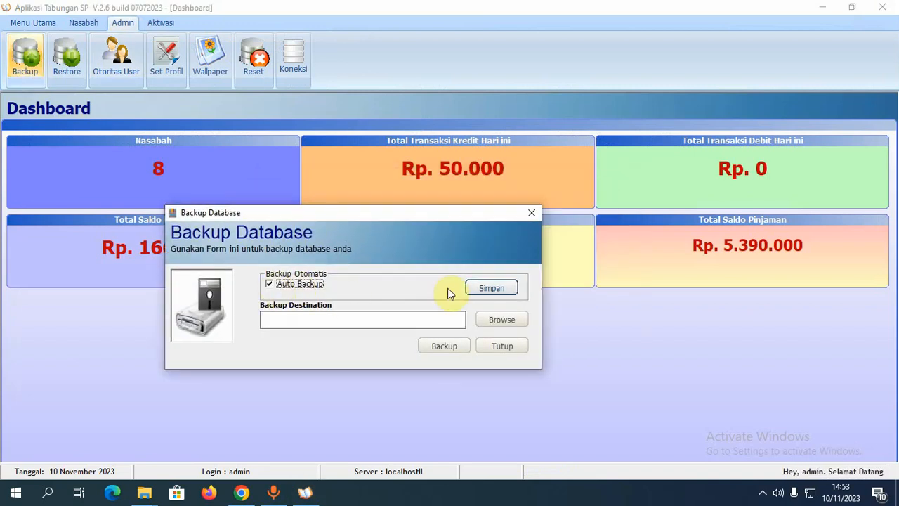
pyautogui.click(497, 320)
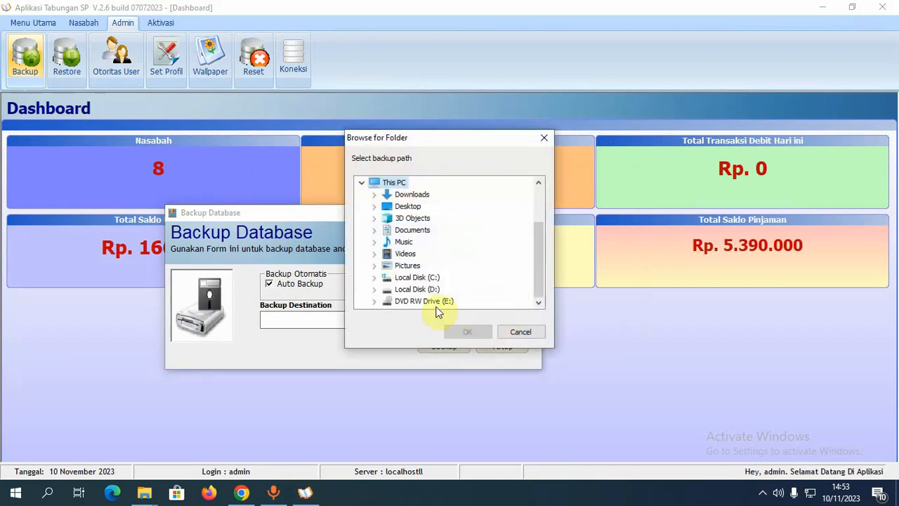
pyautogui.click(375, 290)
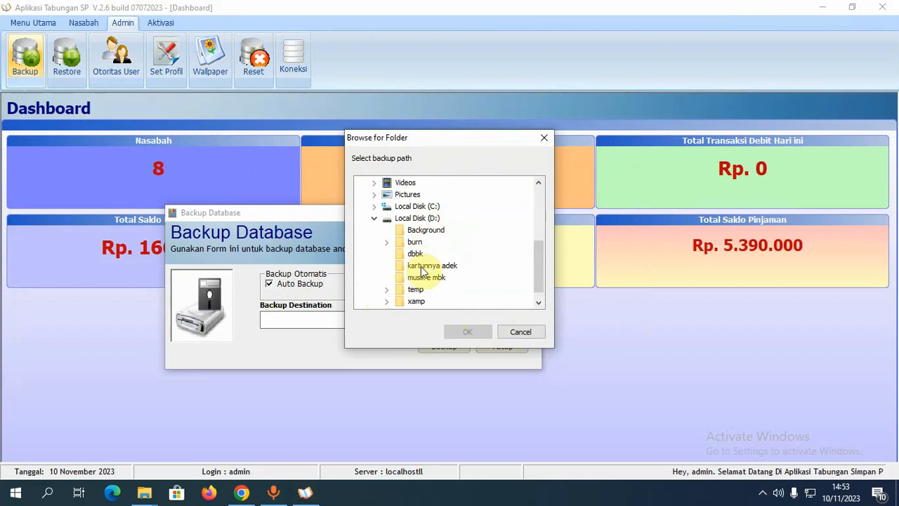
pyautogui.click(418, 242)
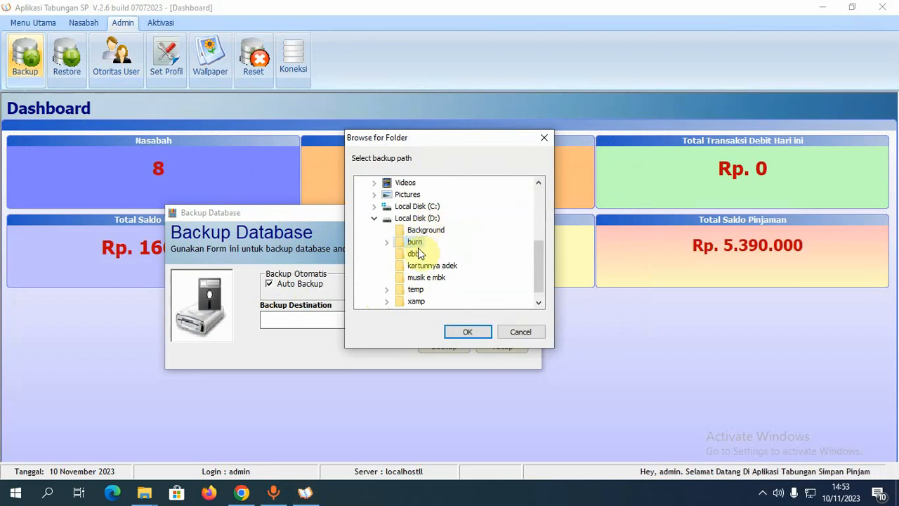
pyautogui.click(468, 333)
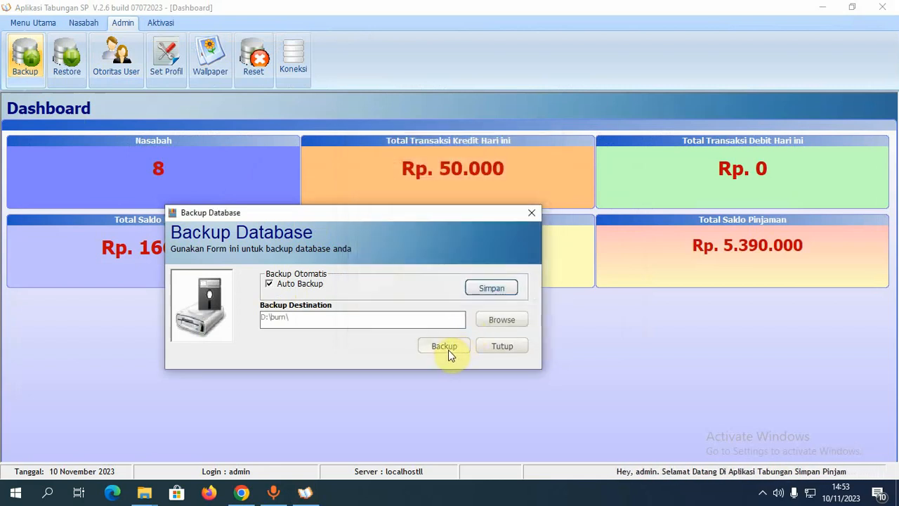
# - Run the database backup, close the form, and reopen Backup
pyautogui.click(445, 347)
pyautogui.click(481, 284)
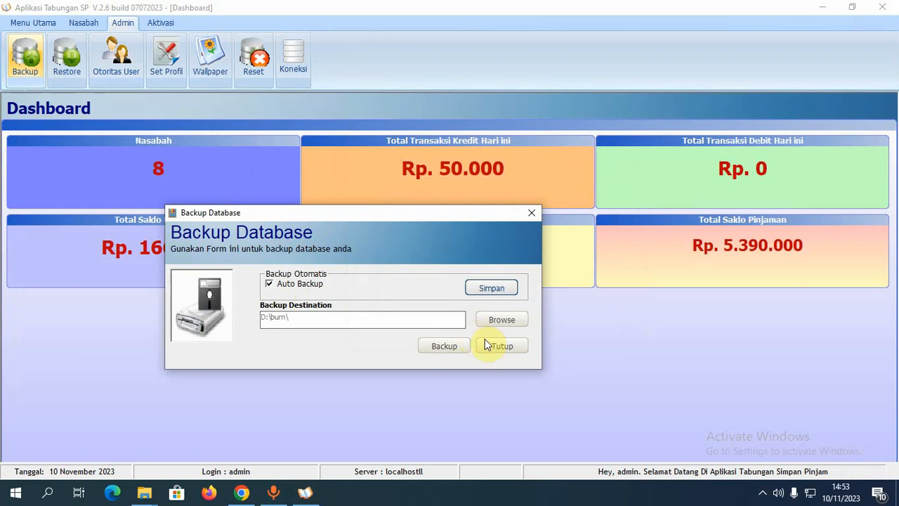
pyautogui.click(499, 346)
pyautogui.click(25, 56)
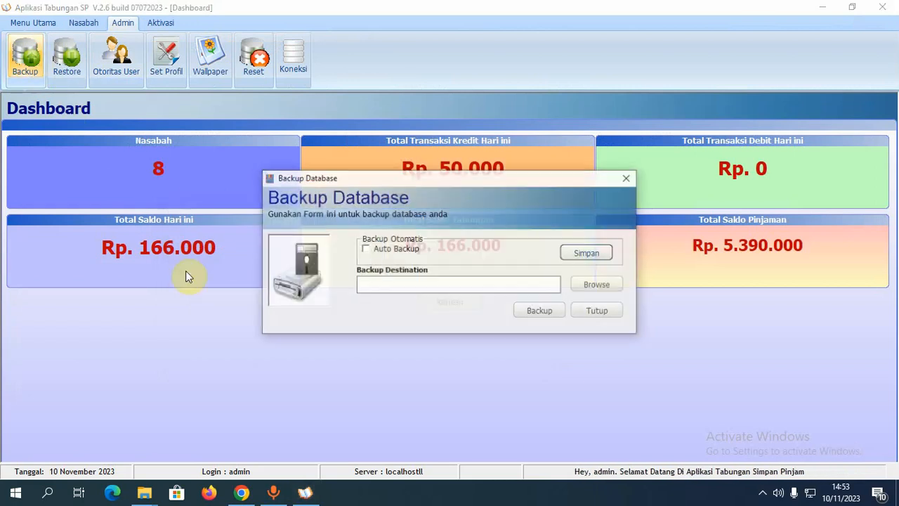
# - Turn on Auto Backup and set the backup destination to D:\burn\
pyautogui.click(369, 251)
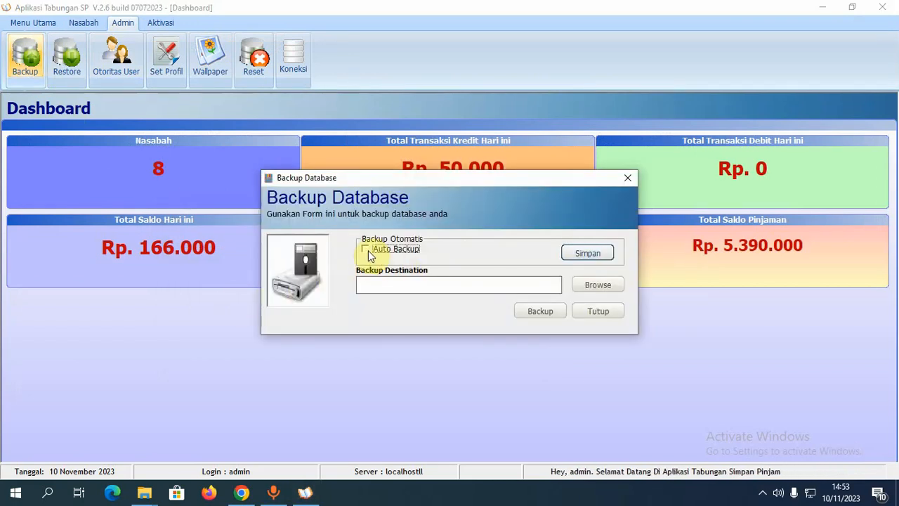
pyautogui.click(368, 251)
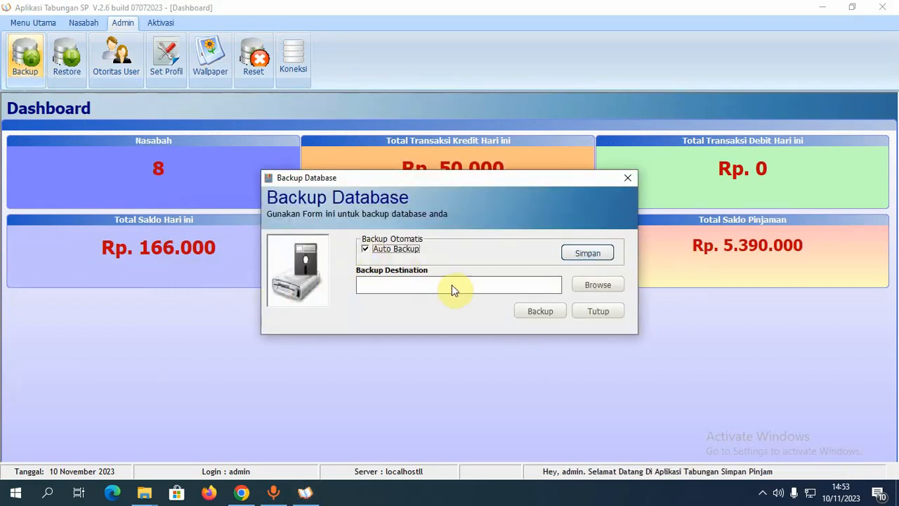
pyautogui.click(597, 289)
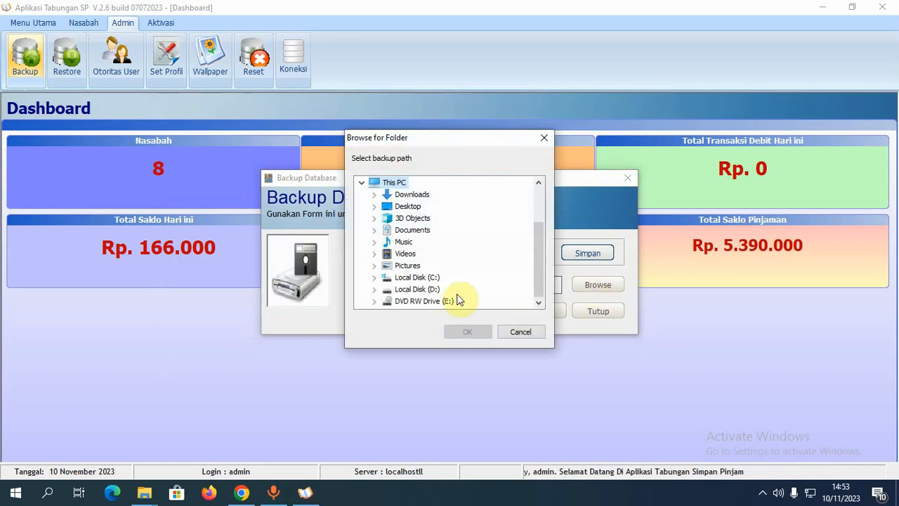
pyautogui.click(373, 289)
pyautogui.click(415, 243)
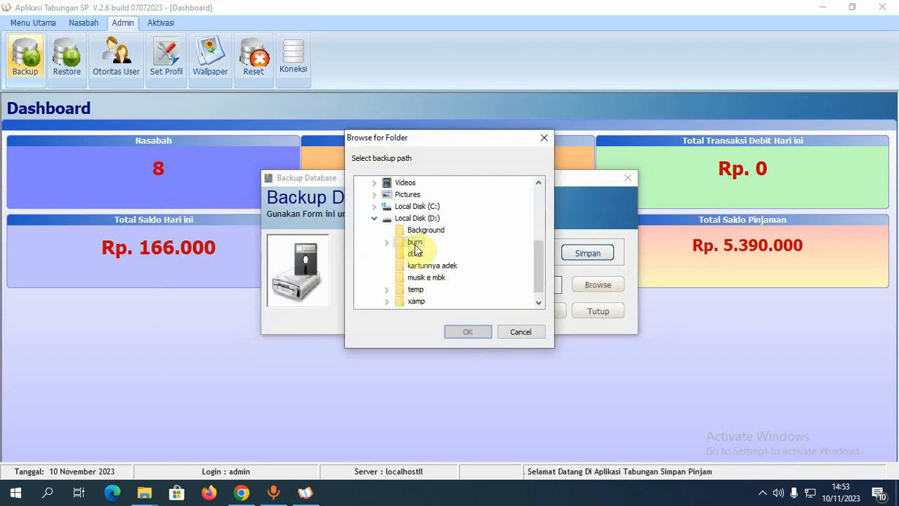
pyautogui.click(470, 333)
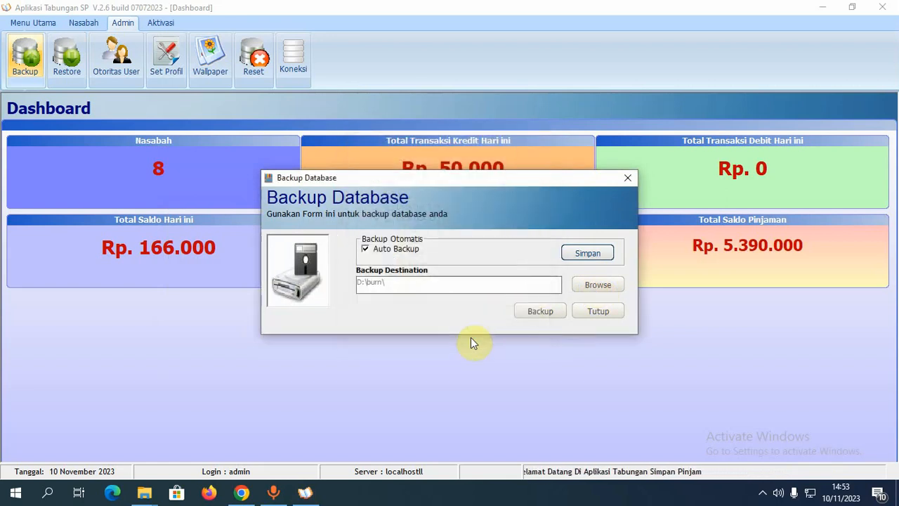
# - Save the auto backup setting, then reopen the Backup form to confirm D:\burn\ was kept
pyautogui.click(595, 254)
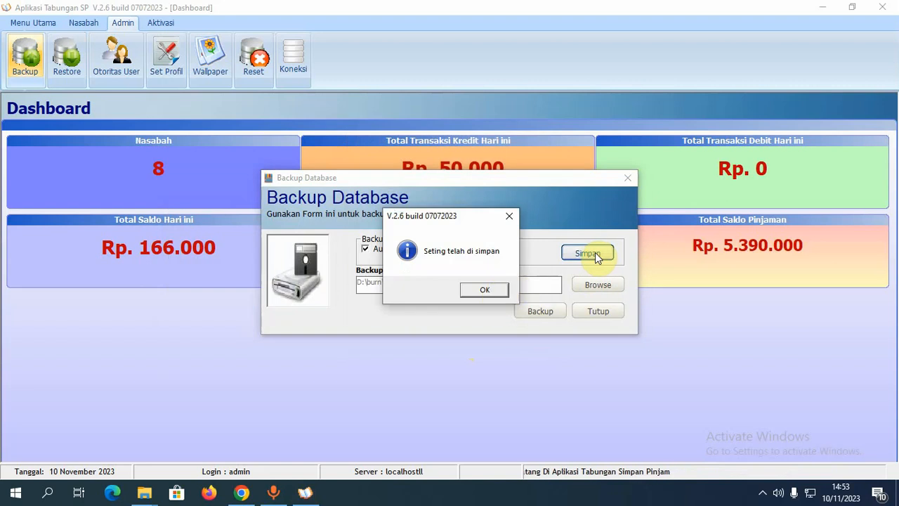
pyautogui.click(483, 291)
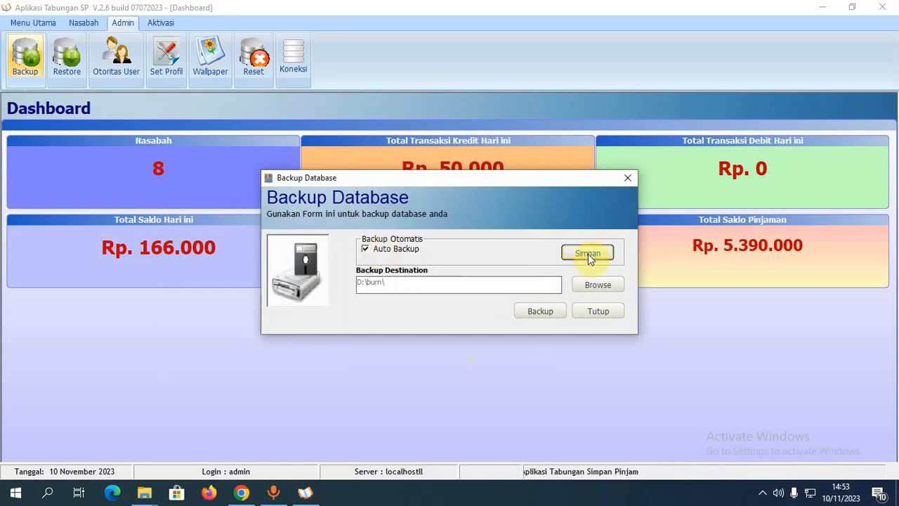
pyautogui.click(608, 313)
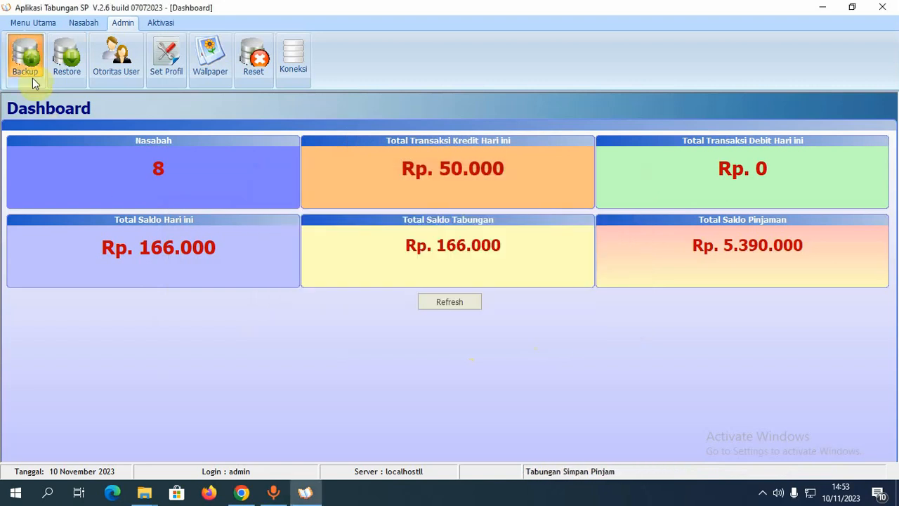
pyautogui.click(32, 78)
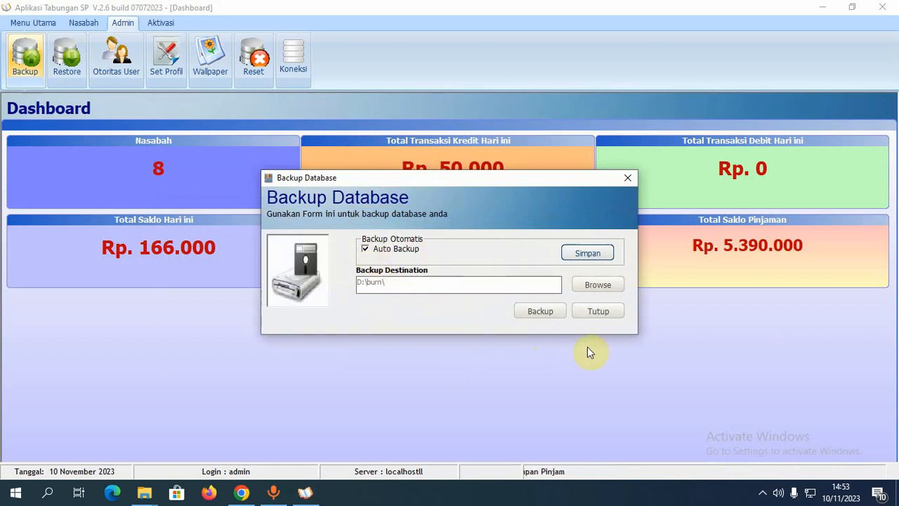
pyautogui.click(604, 312)
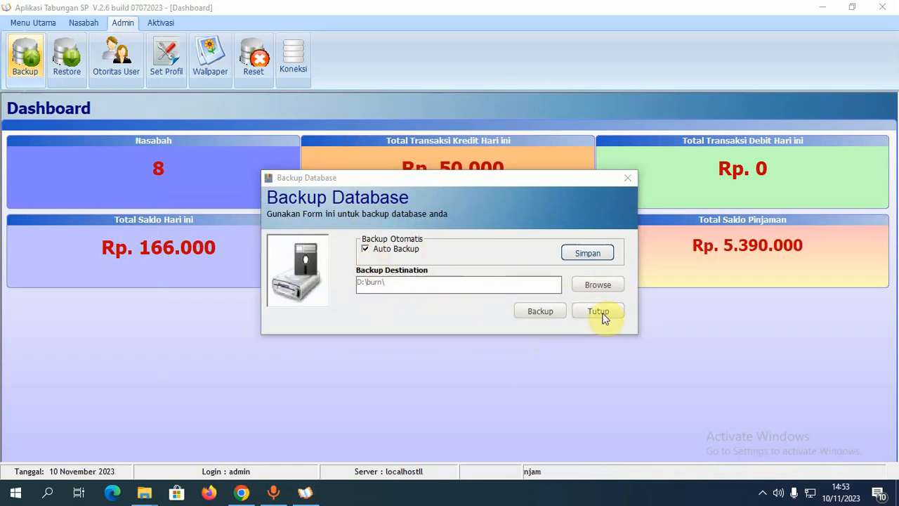